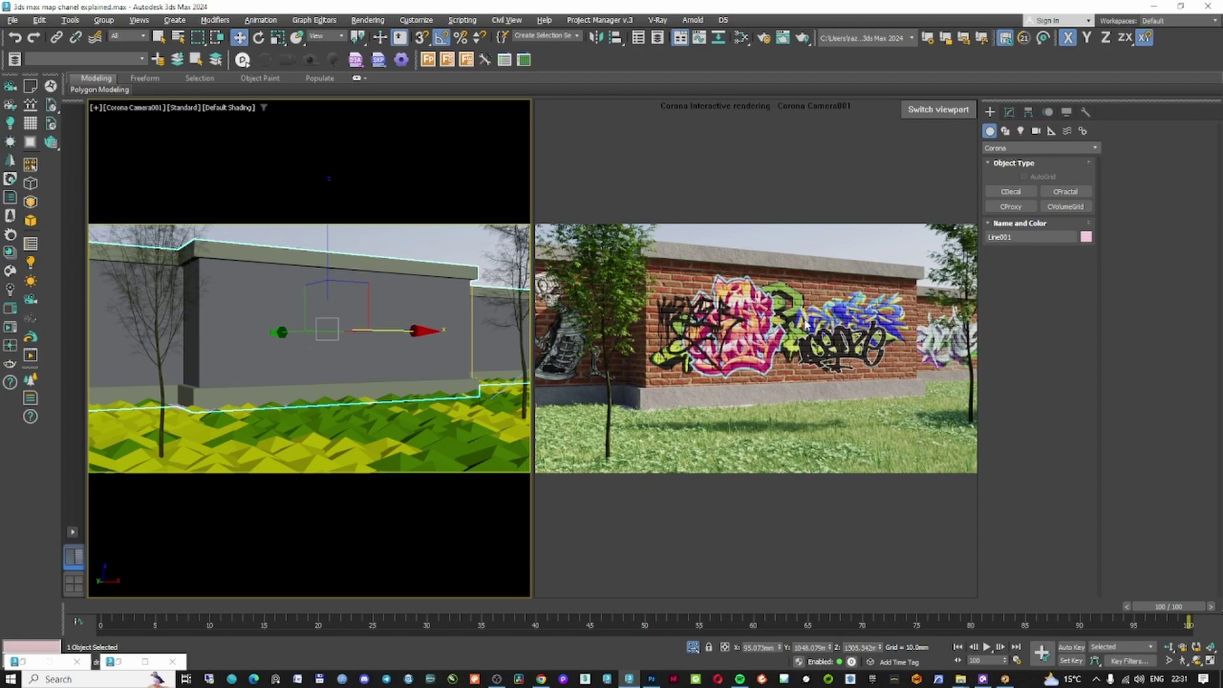
Move the gizmo of the wall's uppermost UVW Map modifier up and sideways to reposition its graffiti on the brick.
{"action": "left_click_drag", "start_coordinate": [367, 286], "coordinate": [353, 284]}
{"action": "right_click", "coordinate": [353, 285]}
{"action": "left_click", "coordinate": [1008, 112]}
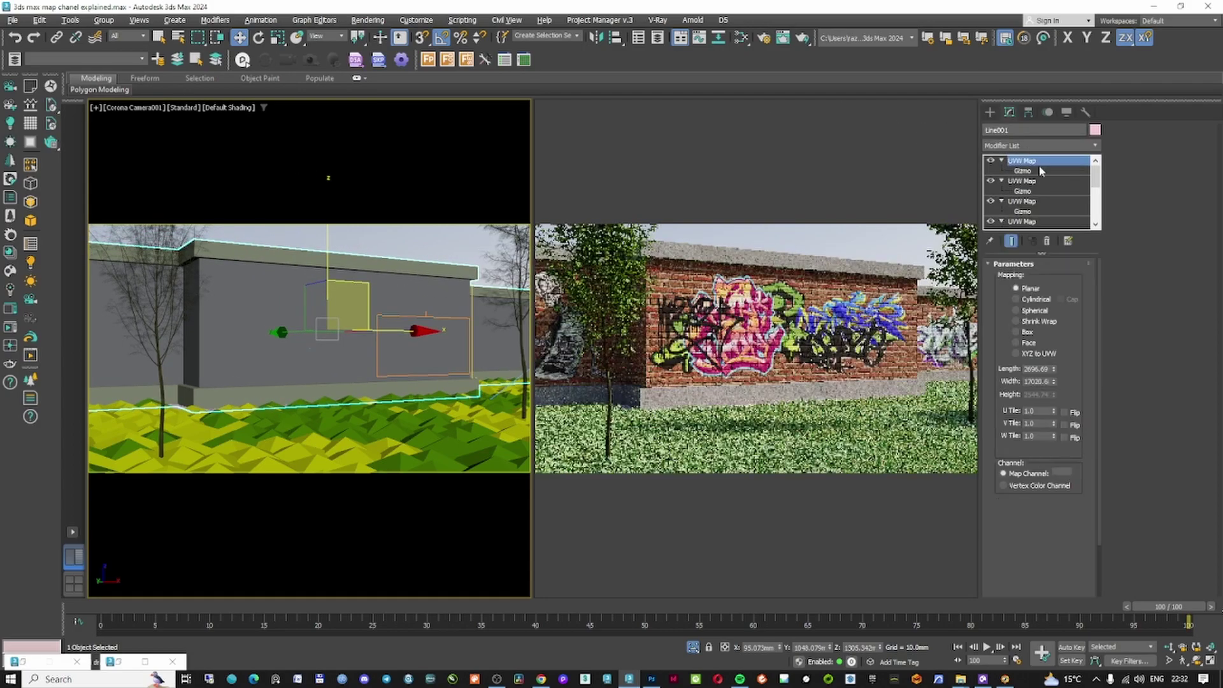
{"action": "left_click", "coordinate": [1022, 171]}
{"action": "left_click_drag", "start_coordinate": [463, 300], "coordinate": [459, 267]}
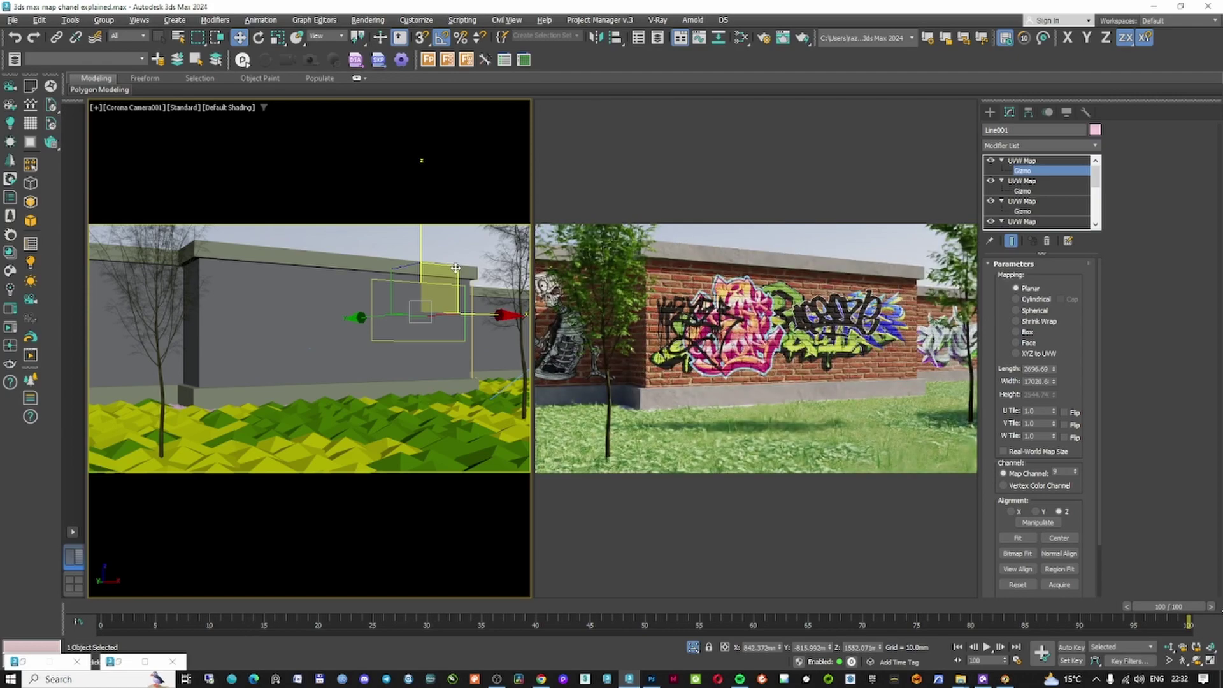
{"action": "left_click", "coordinate": [989, 112]}
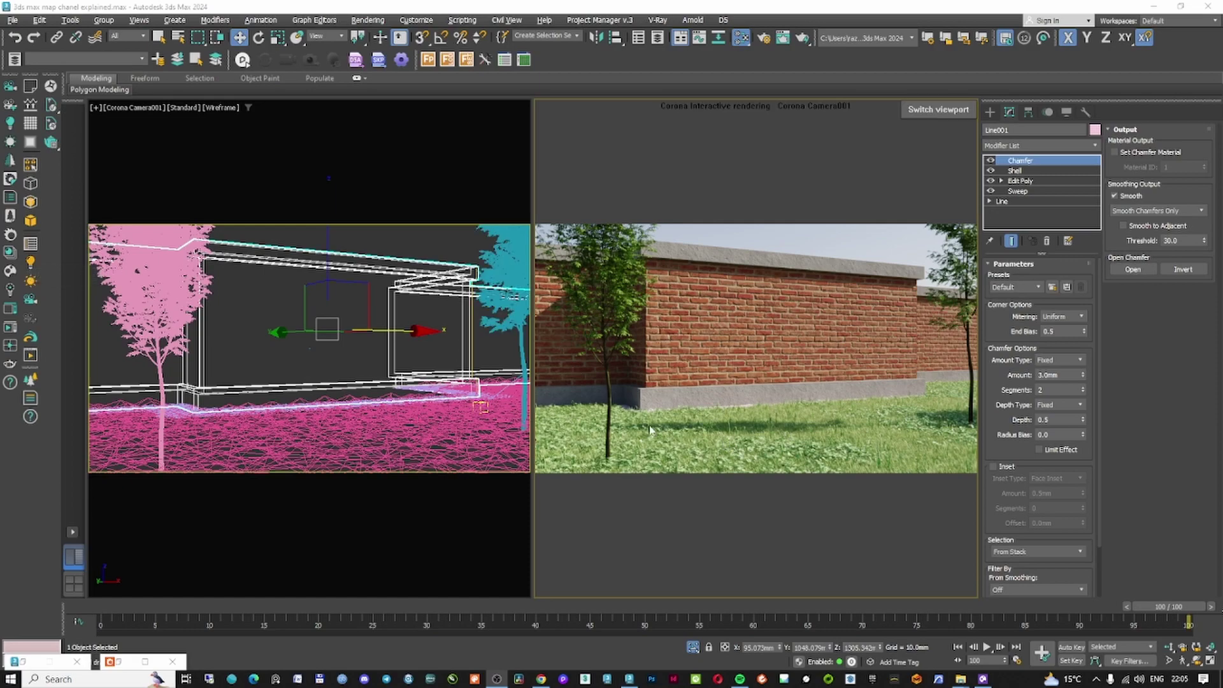
Switch to the Textures folder in File Explorer, look through the graffiti PNGs and open SeekPng.com_graffiti-png_178492 (1).png.
{"action": "left_click", "coordinate": [794, 233]}
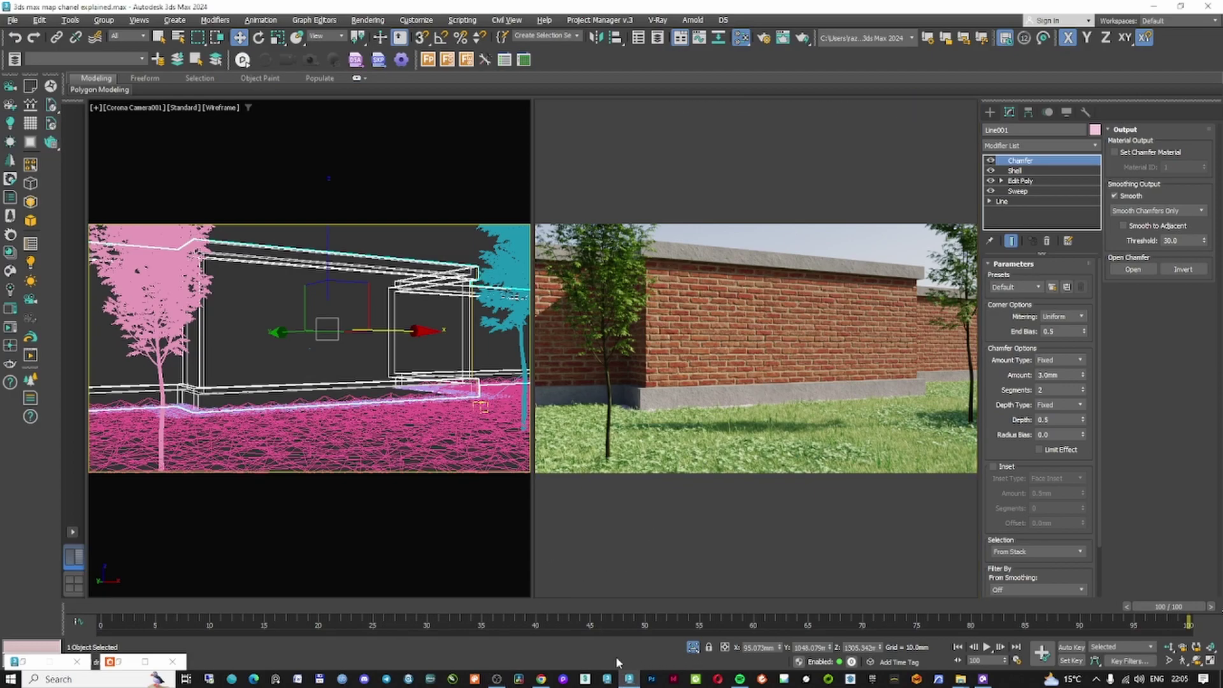
{"action": "left_click", "coordinate": [961, 679]}
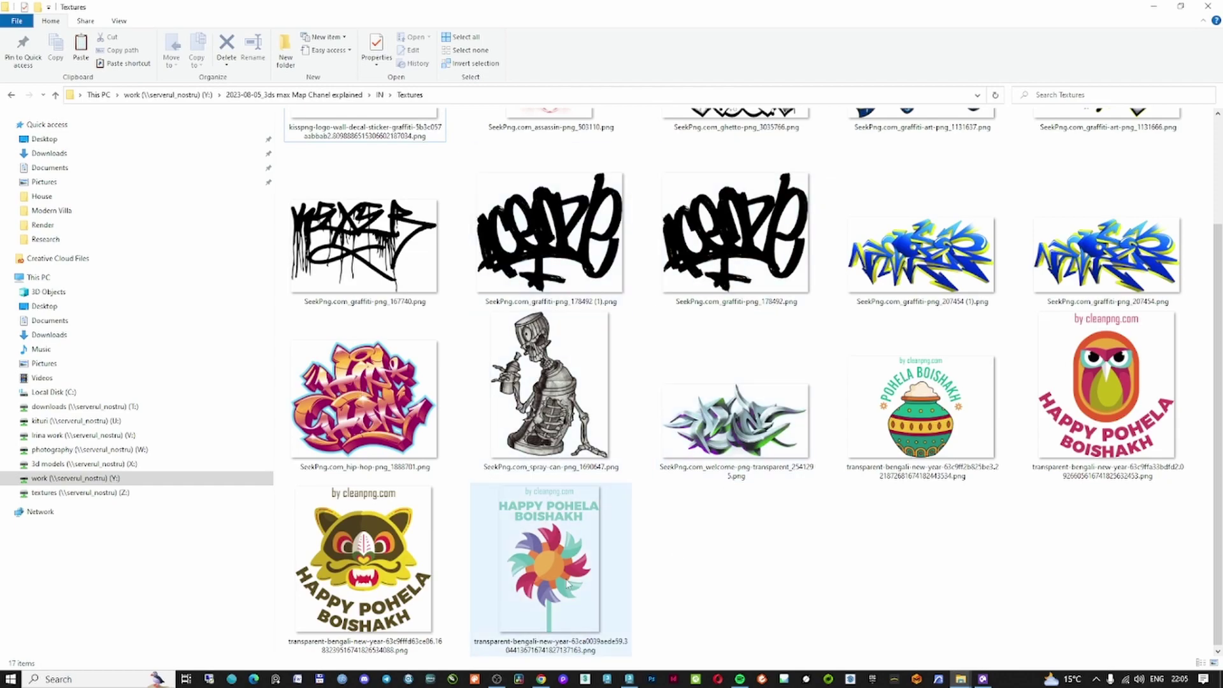
{"action": "scroll", "coordinate": [598, 513], "scroll_direction": "up", "scroll_amount": 2}
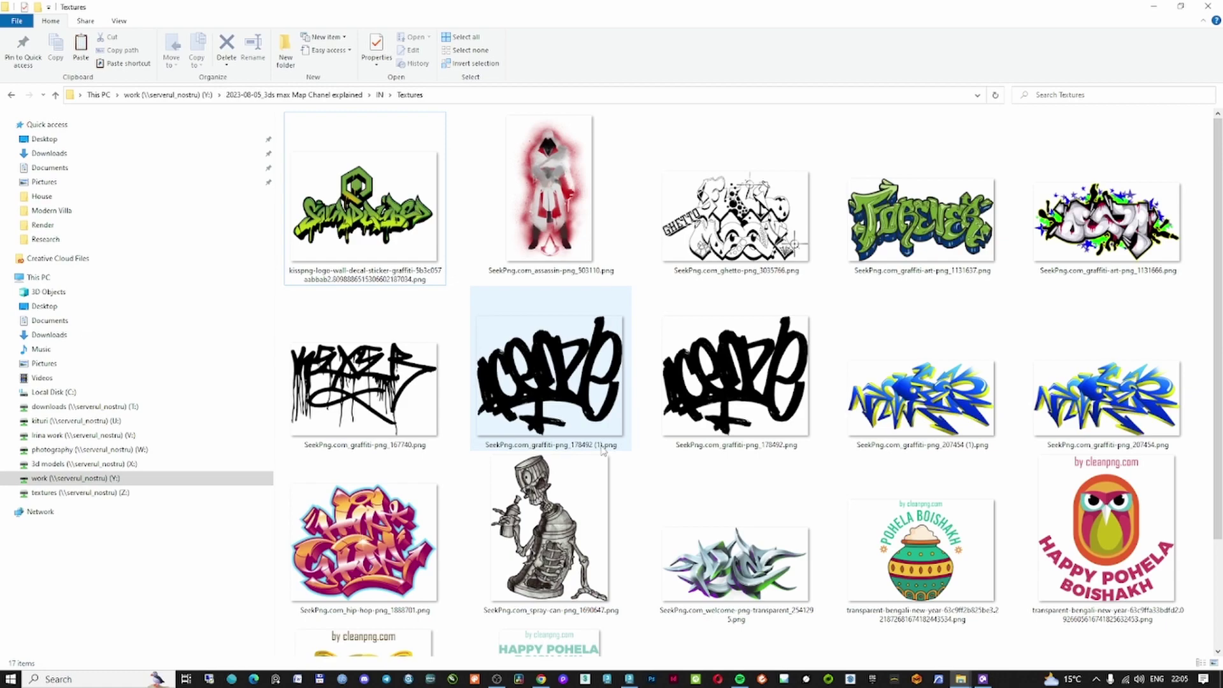
{"action": "left_click", "coordinate": [581, 407]}
{"action": "double_click", "coordinate": [581, 407]}
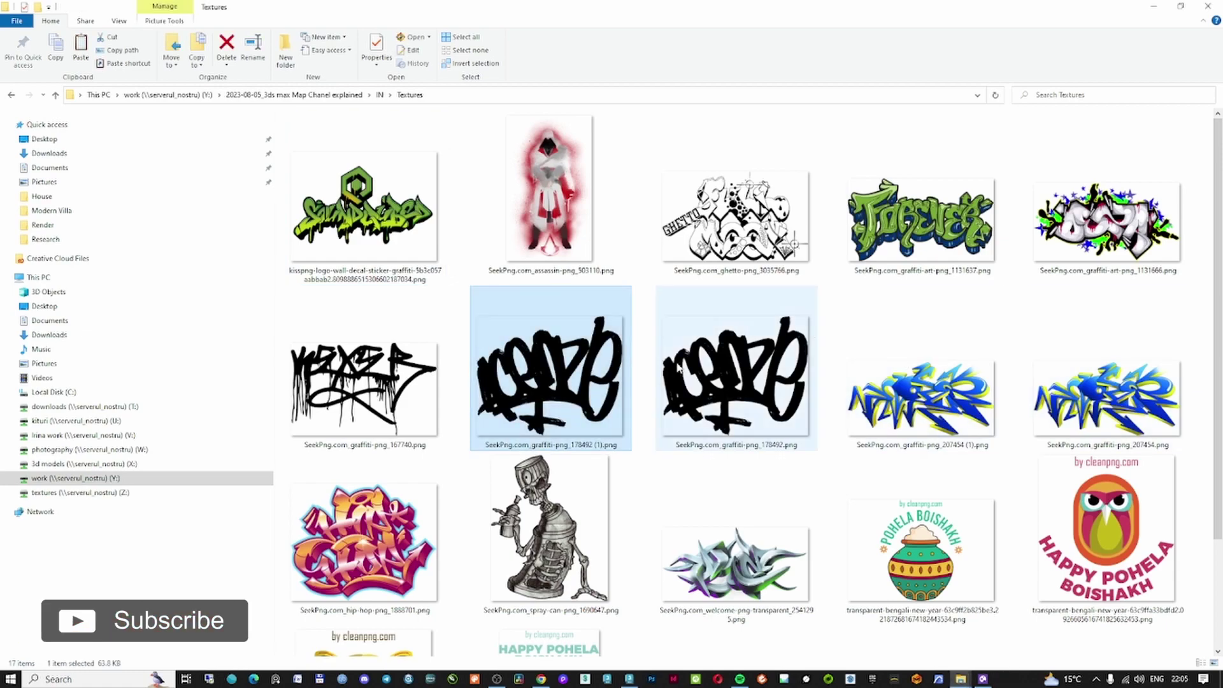
Switch to Chrome and start a search for "png" in a new tab.
{"action": "key", "text": "alt+Tab"}
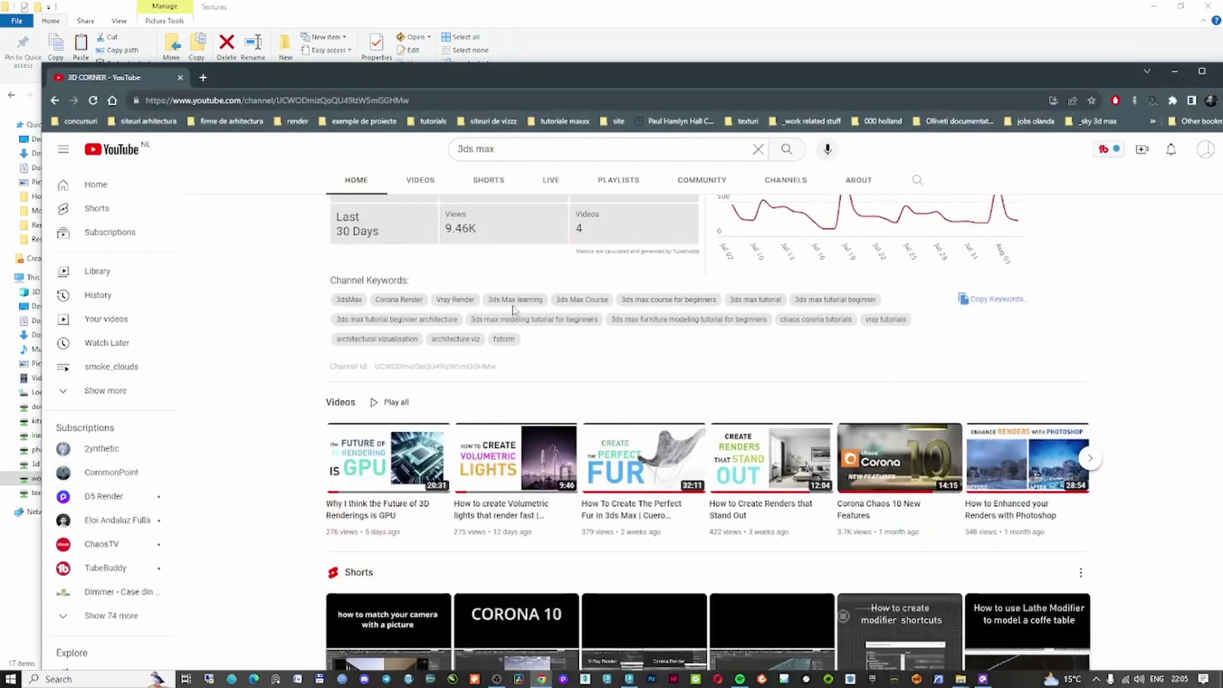
{"action": "left_click", "coordinate": [203, 78]}
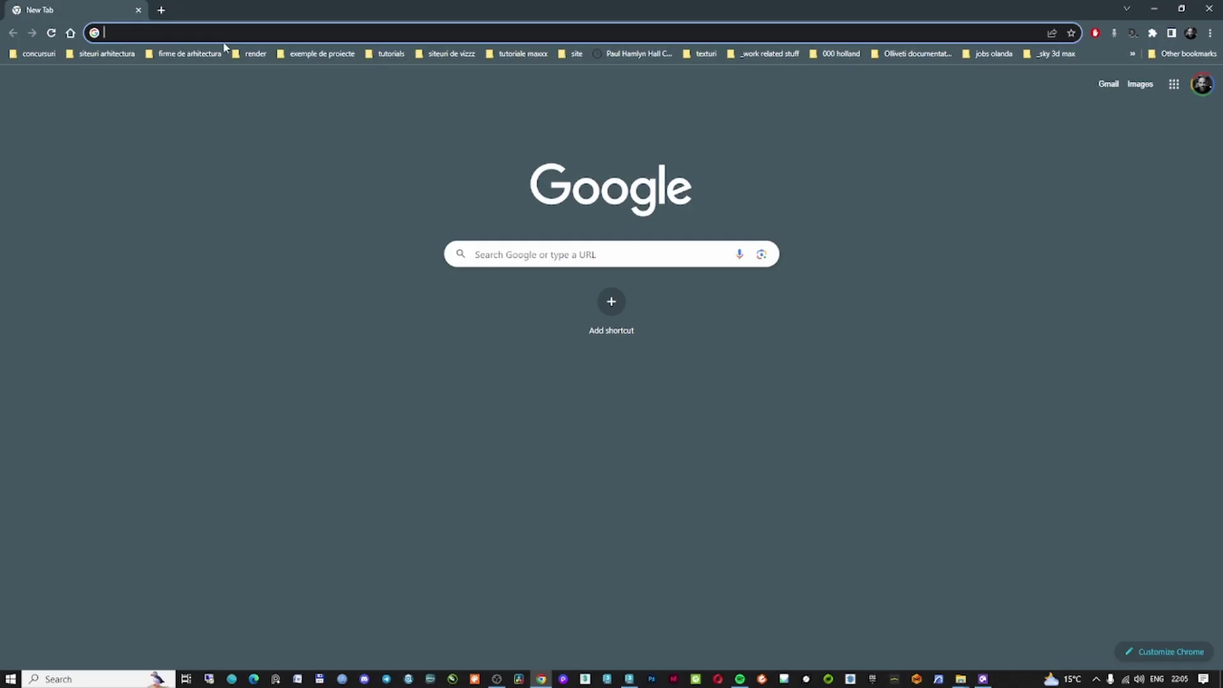
{"action": "type", "text": "png"}
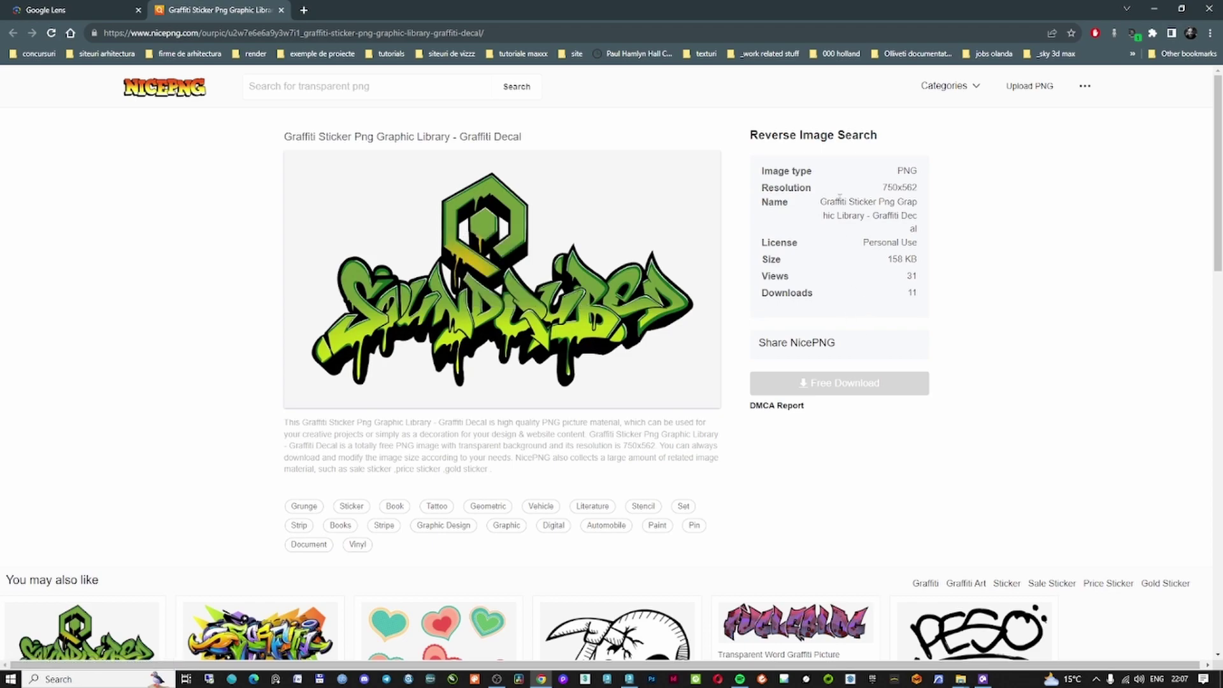
Look through the related graffiti images offered below the Graffiti Decal picture on the NicePNG page.
{"action": "scroll", "coordinate": [622, 374], "scroll_direction": "down", "scroll_amount": 5}
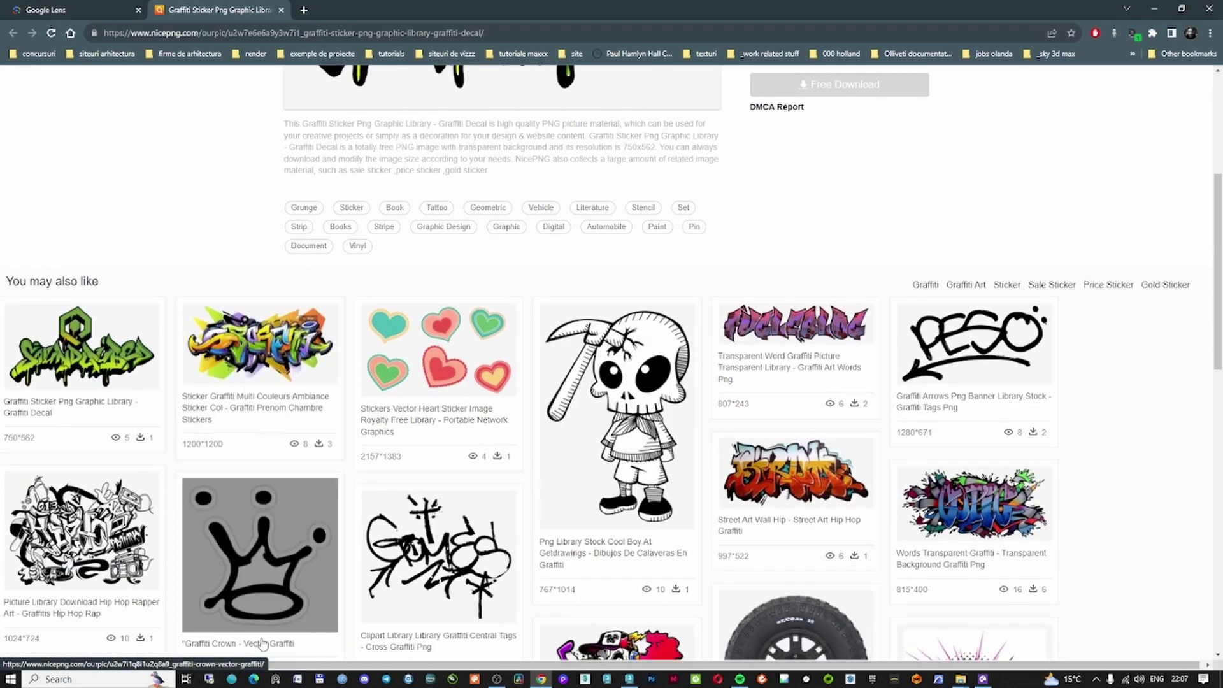
{"action": "scroll", "coordinate": [440, 239], "scroll_direction": "up", "scroll_amount": 4}
{"action": "scroll", "coordinate": [576, 302], "scroll_direction": "down", "scroll_amount": 2}
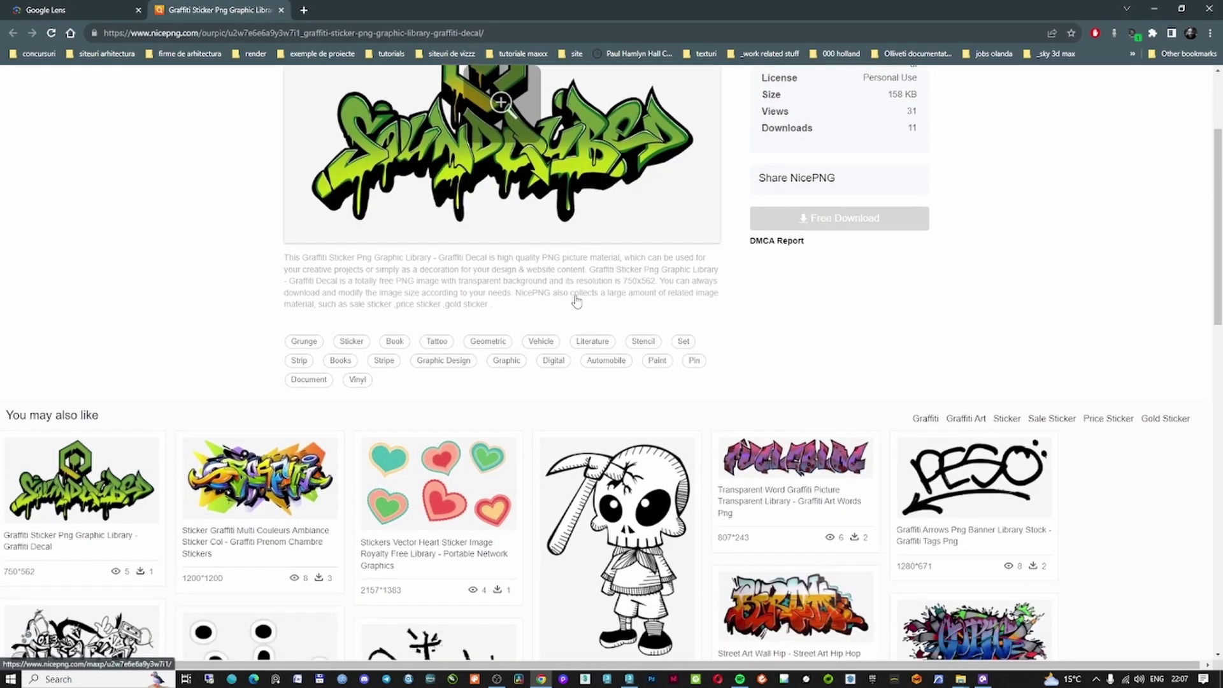
{"action": "scroll", "coordinate": [576, 302], "scroll_direction": "down", "scroll_amount": 12}
{"action": "scroll", "coordinate": [276, 313], "scroll_direction": "up", "scroll_amount": 4}
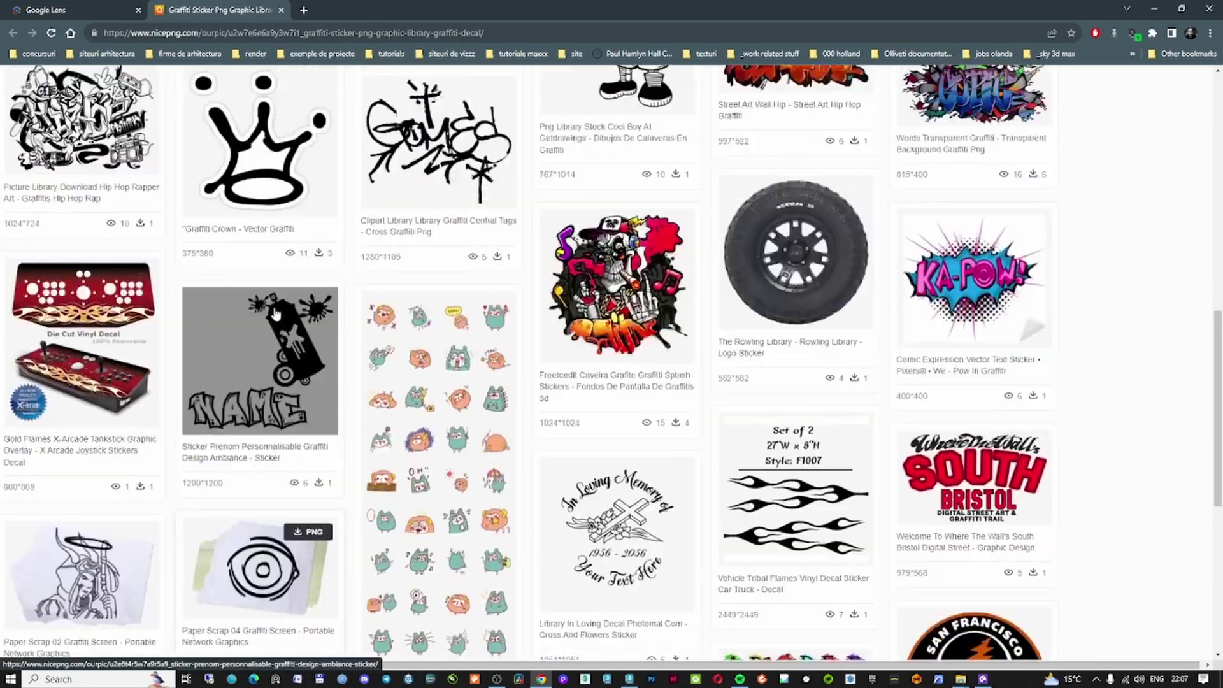
{"action": "scroll", "coordinate": [275, 314], "scroll_direction": "up", "scroll_amount": 7}
Switch back to the Textures folder, review the collected graffiti PNGs, and return to 3ds Max.
{"action": "key", "text": "alt+Tab"}
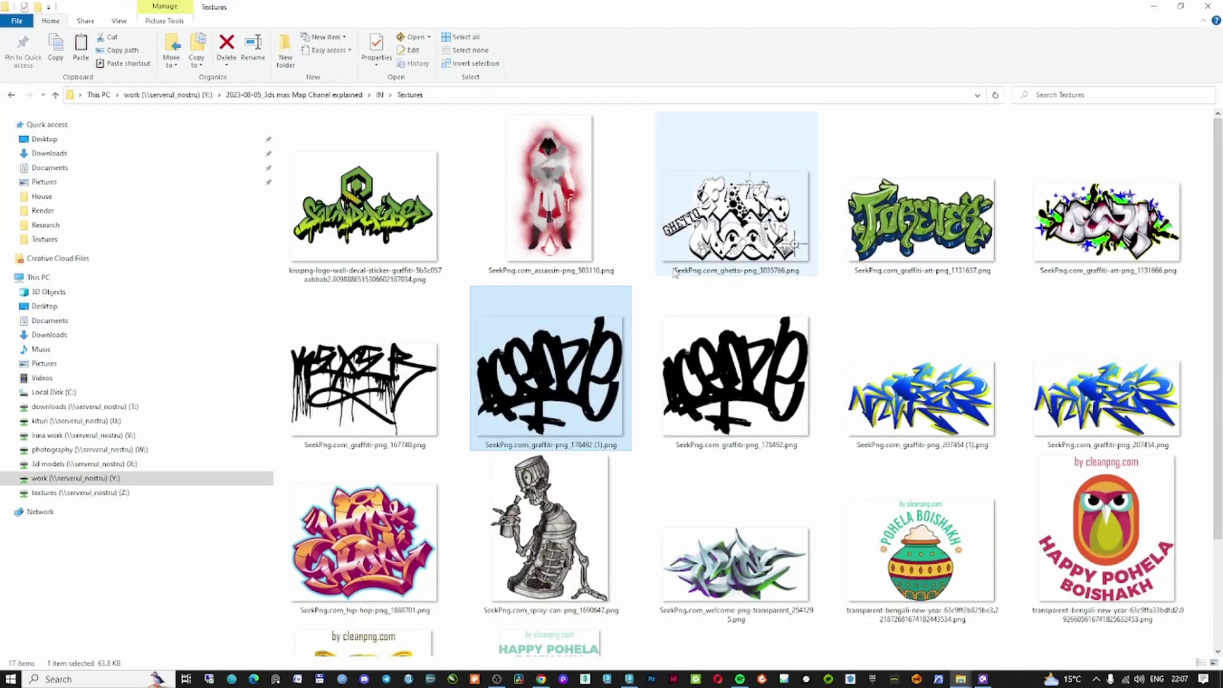
{"action": "scroll", "coordinate": [688, 287], "scroll_direction": "down", "scroll_amount": 3}
{"action": "scroll", "coordinate": [892, 369], "scroll_direction": "up", "scroll_amount": 3}
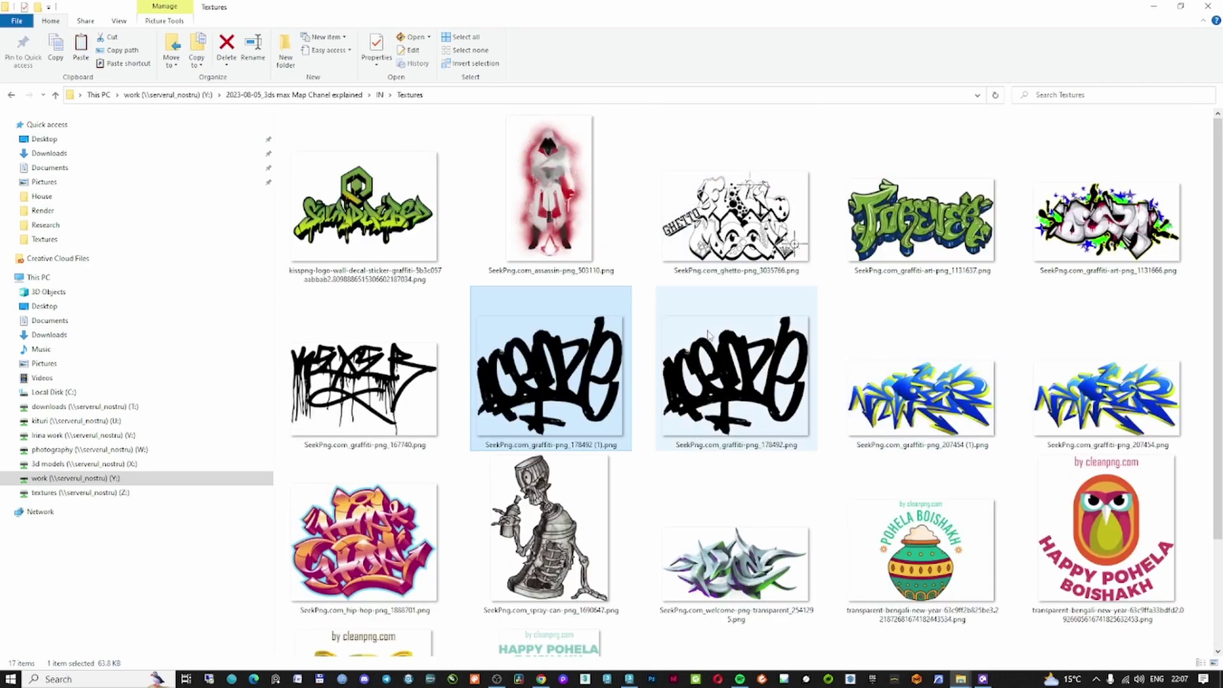
{"action": "left_click", "coordinate": [1150, 6]}
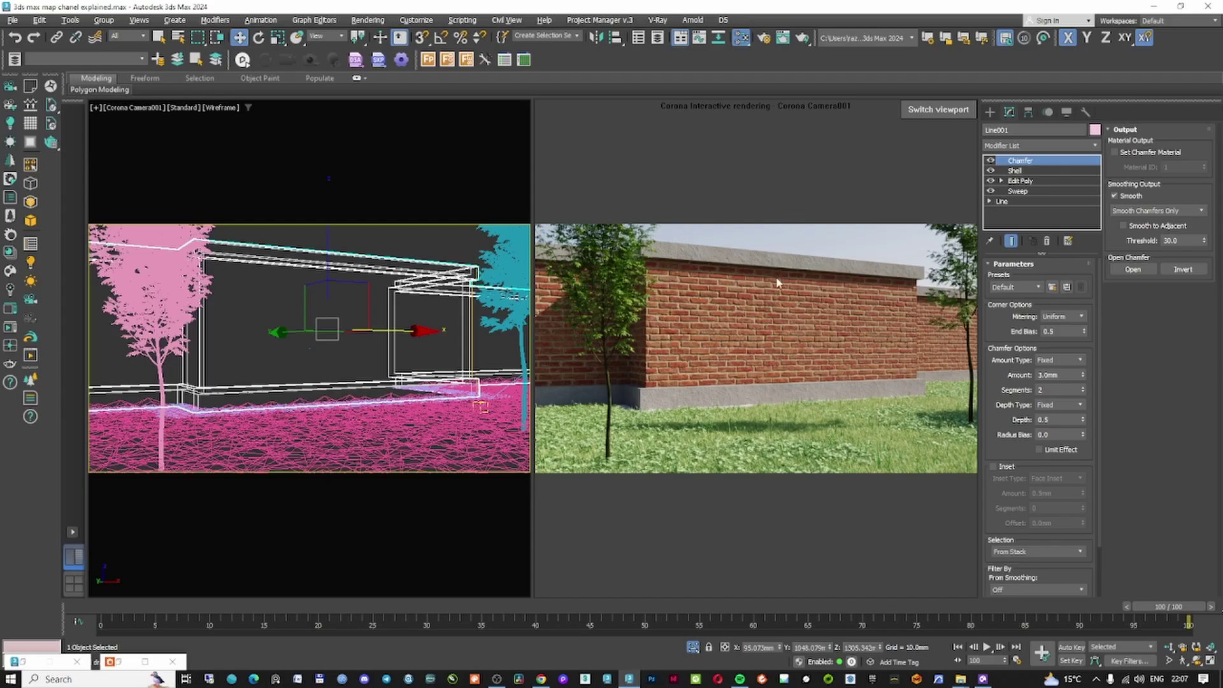
Open the Slate Material Editor full screen and display the Concrete Rough Bumpy material's parameters.
{"action": "key", "text": "m"}
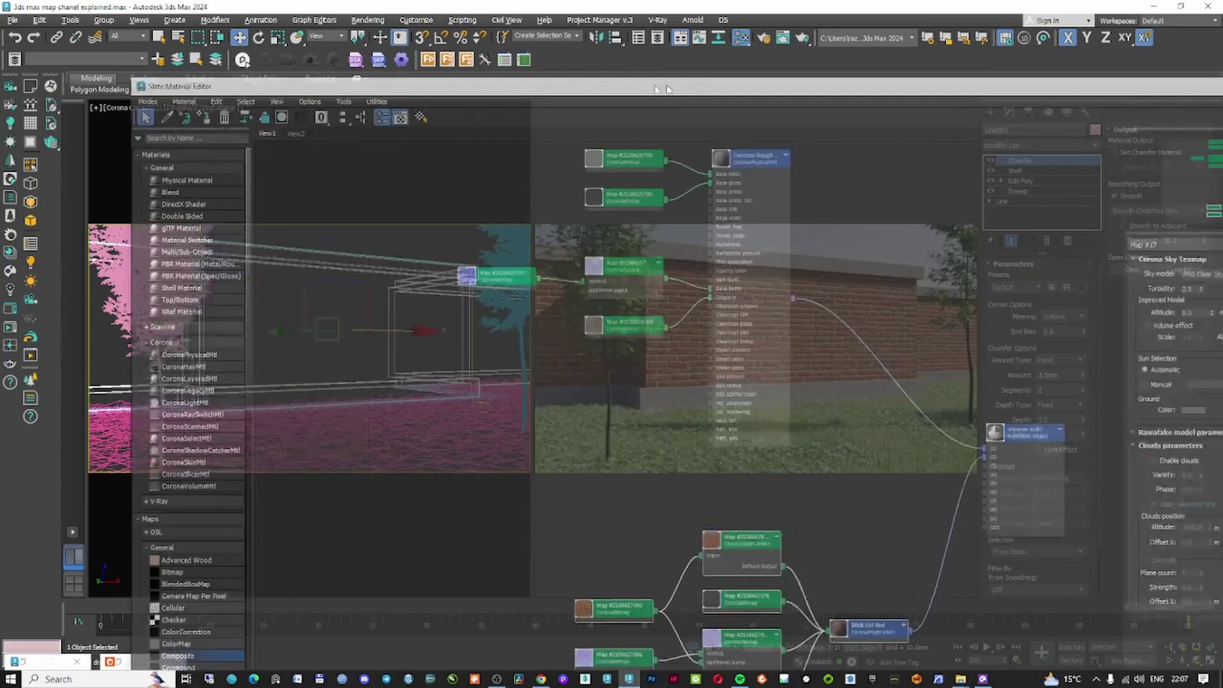
{"action": "left_click_drag", "start_coordinate": [658, 87], "coordinate": [605, 90]}
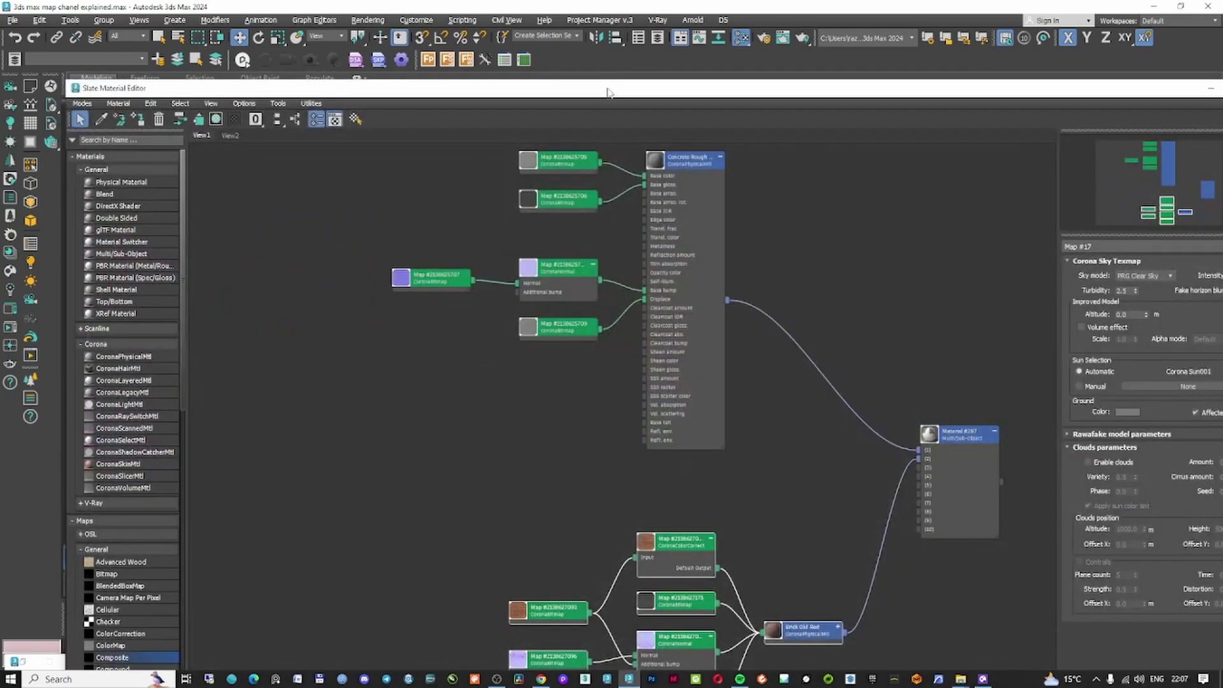
{"action": "double_click", "coordinate": [605, 90]}
{"action": "double_click", "coordinate": [583, 179]}
{"action": "middle_click_drag", "start_coordinate": [615, 98], "coordinate": [619, 149]}
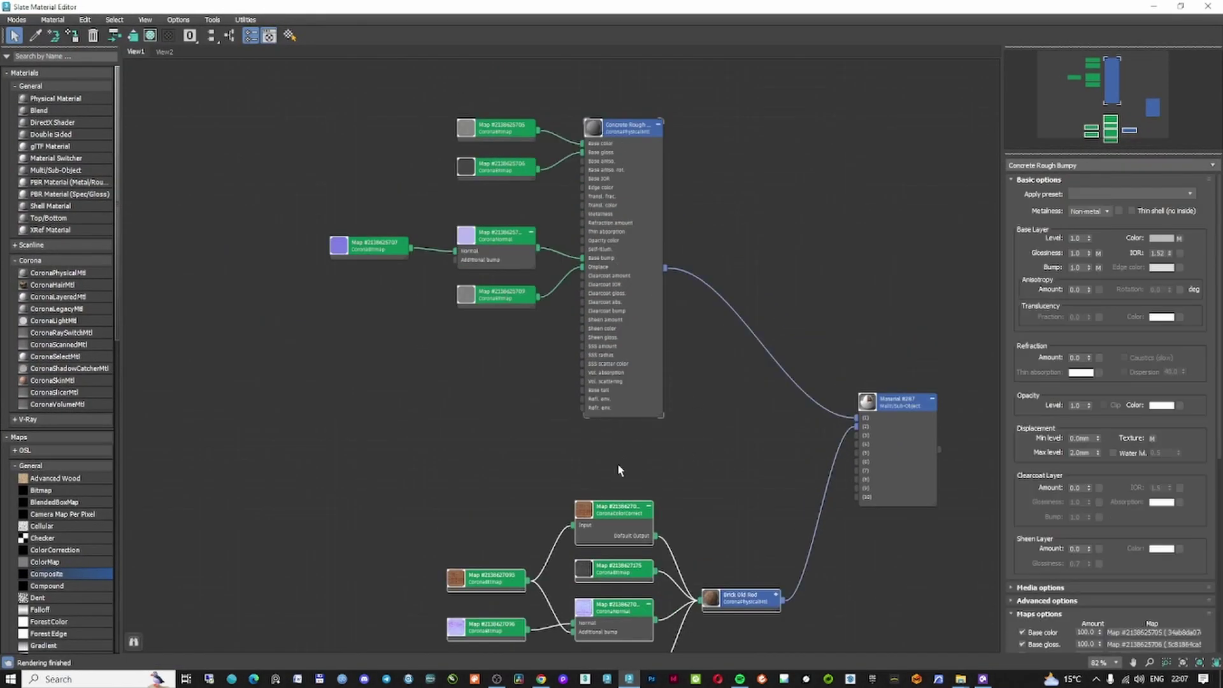
{"action": "scroll", "coordinate": [617, 470], "scroll_direction": "down", "scroll_amount": 3}
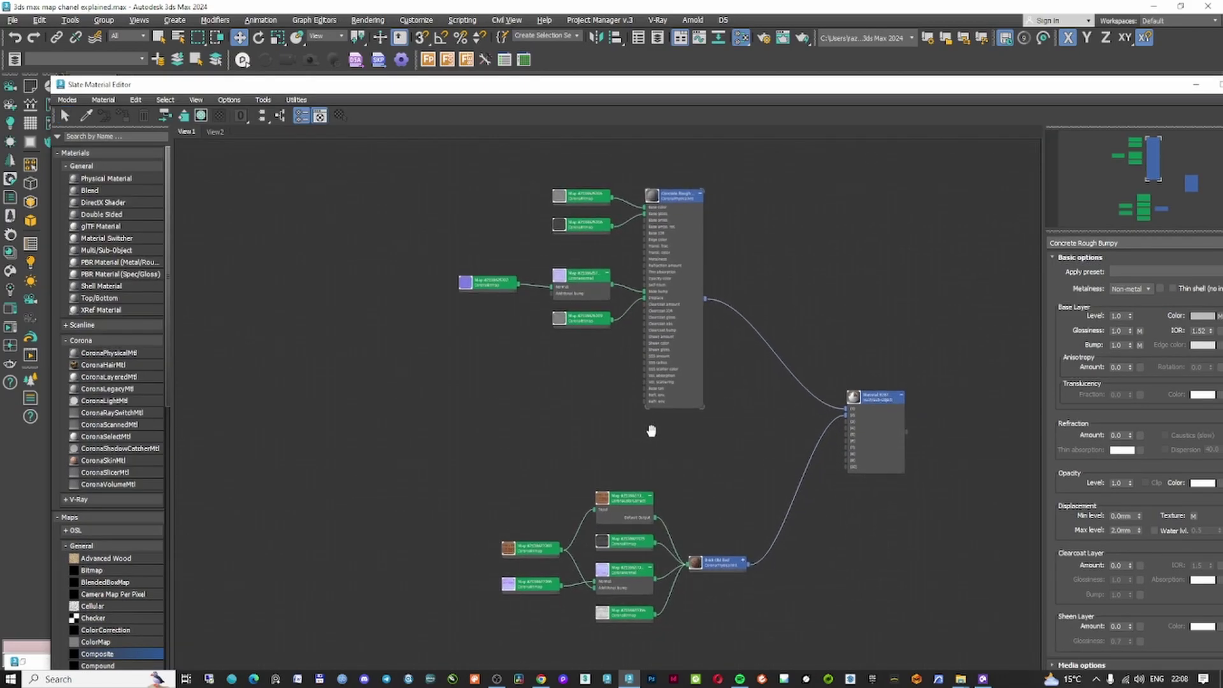
Examine the wall's Multi/Sub-Object material and the concrete and brick node trees connected to its first two slots.
{"action": "middle_click_drag", "start_coordinate": [651, 430], "coordinate": [650, 433]}
{"action": "scroll", "coordinate": [877, 416], "scroll_direction": "up", "scroll_amount": 2}
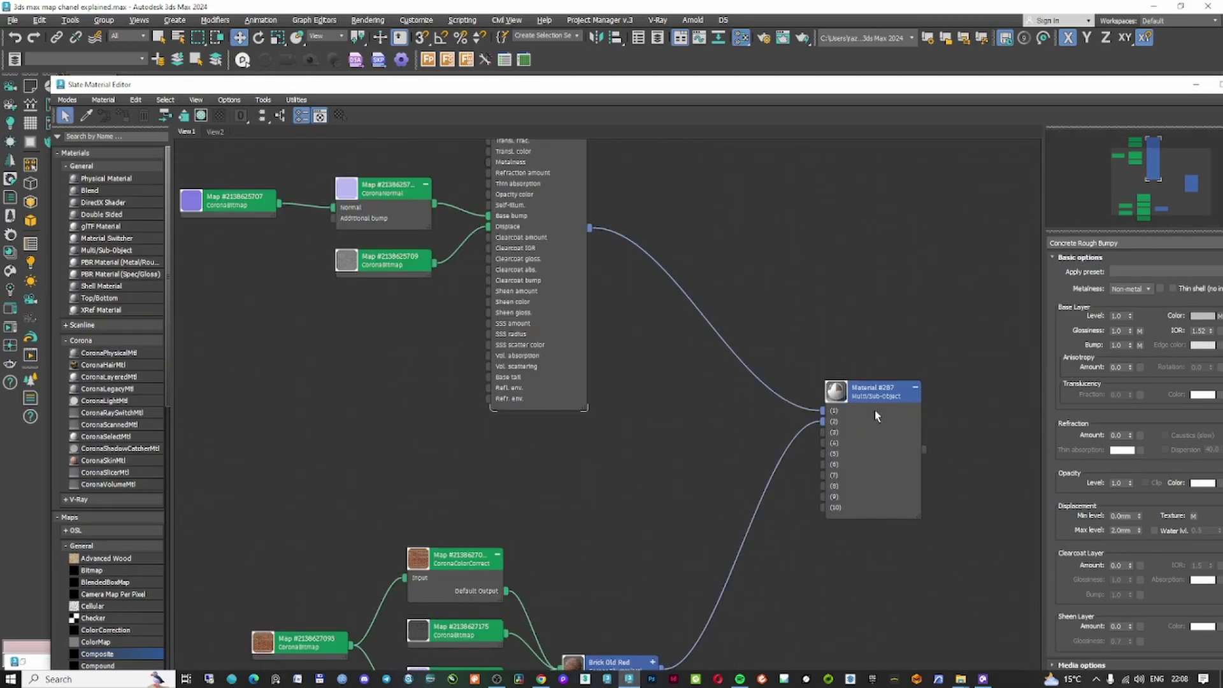
{"action": "scroll", "coordinate": [877, 415], "scroll_direction": "down", "scroll_amount": 3}
{"action": "scroll", "coordinate": [777, 328], "scroll_direction": "up", "scroll_amount": 2}
{"action": "scroll", "coordinate": [687, 281], "scroll_direction": "down", "scroll_amount": 3}
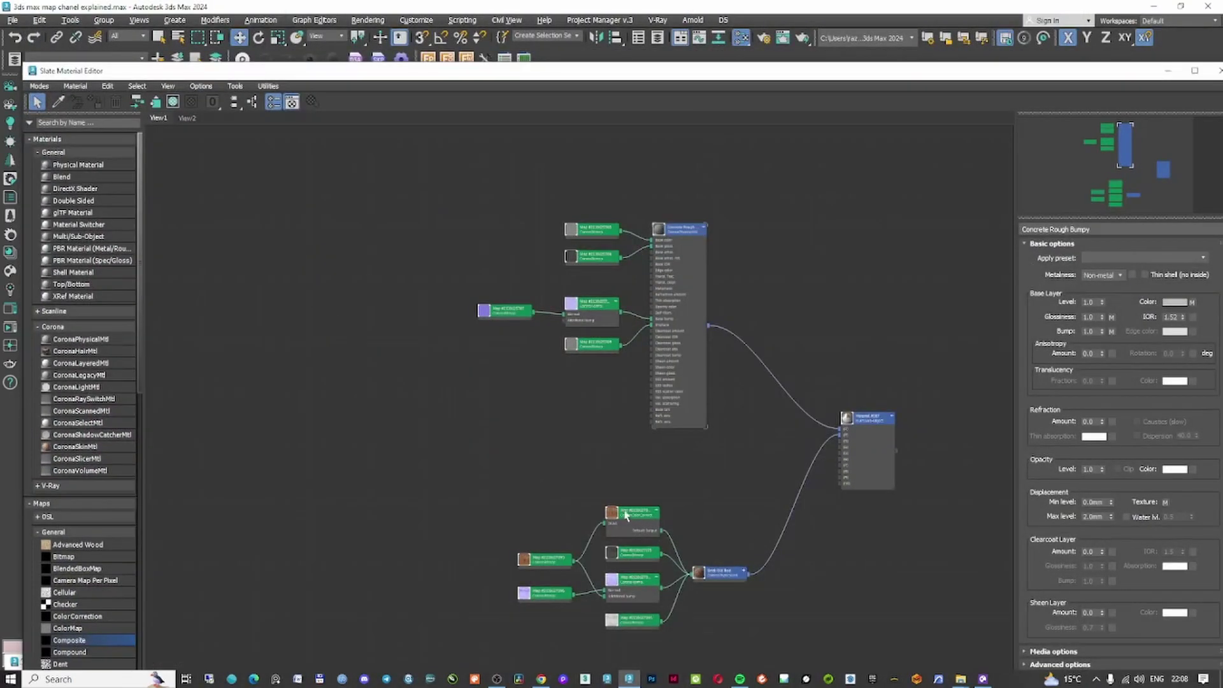
{"action": "middle_click_drag", "start_coordinate": [673, 535], "coordinate": [664, 502]}
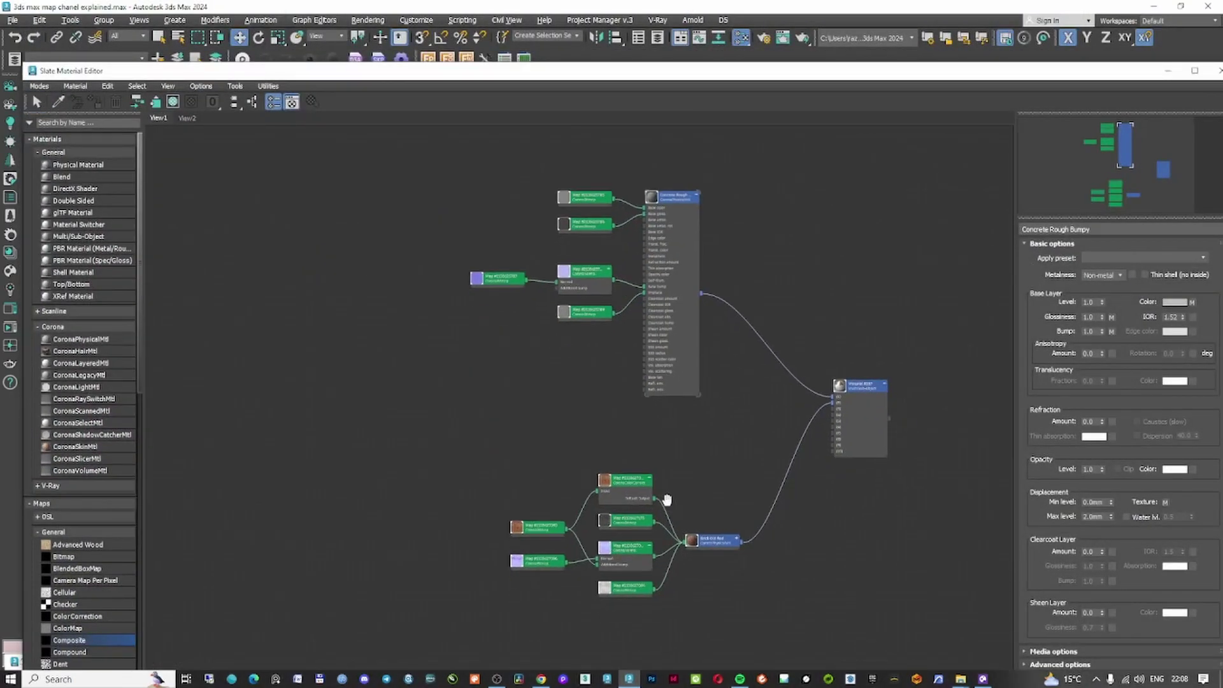
{"action": "scroll", "coordinate": [793, 482], "scroll_direction": "up", "scroll_amount": 2}
{"action": "left_click_drag", "start_coordinate": [895, 342], "coordinate": [883, 353]}
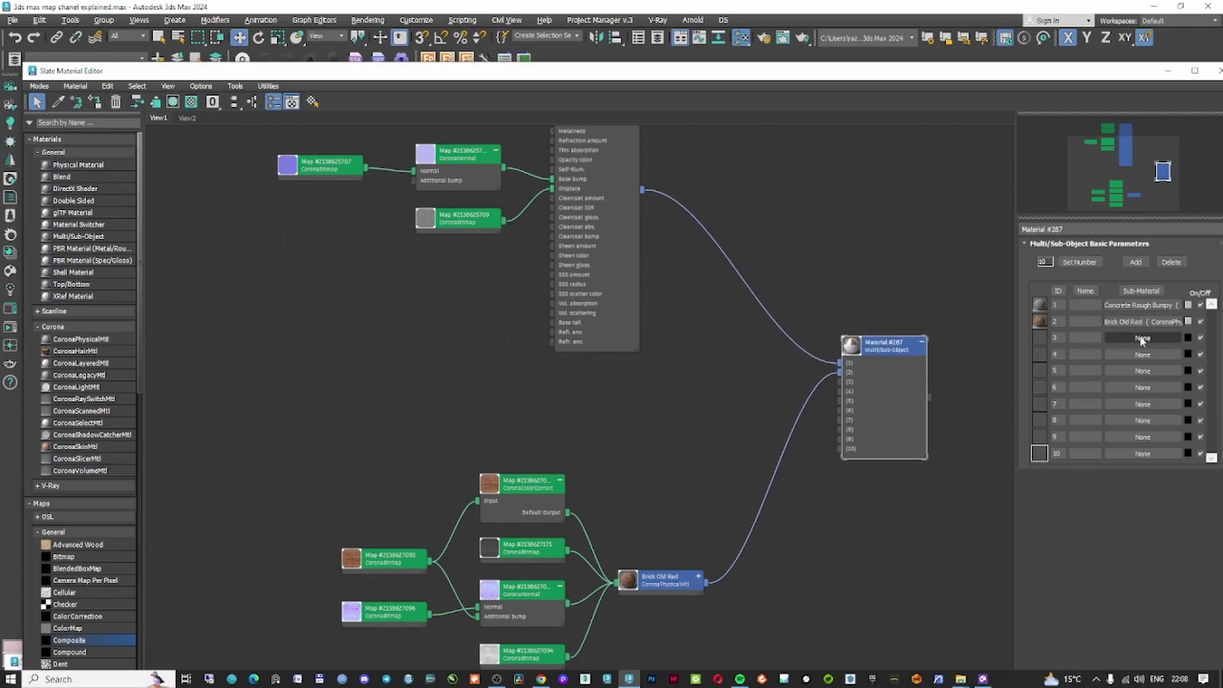
{"action": "scroll", "coordinate": [784, 253], "scroll_direction": "down", "scroll_amount": 3}
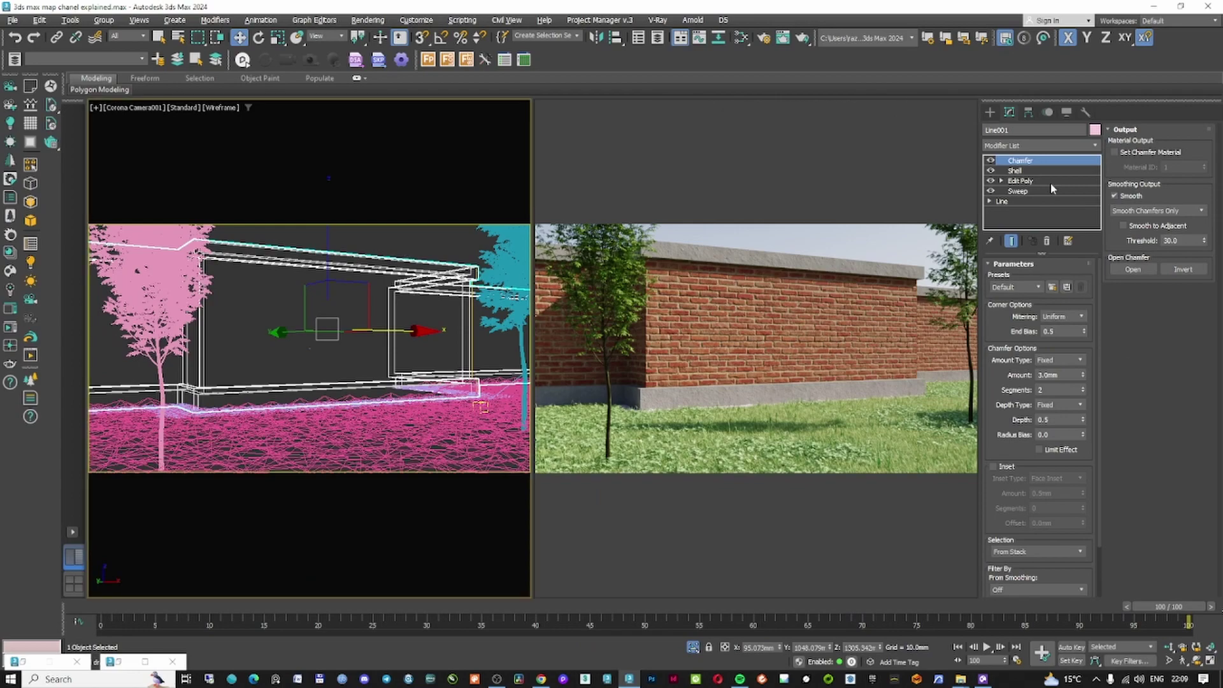
Inspect the Sweep modifier's mapping coordinate and material ID options on the wall, and deselect the wall.
{"action": "left_click", "coordinate": [1052, 190]}
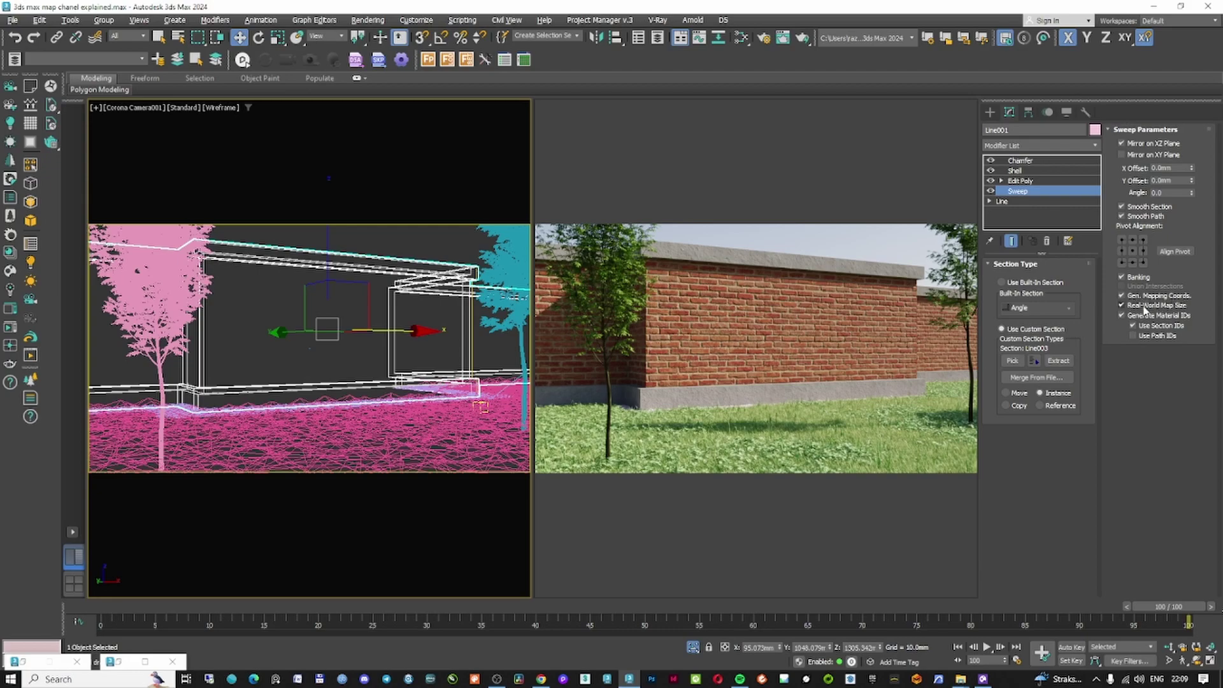
{"action": "left_click", "coordinate": [421, 243]}
Reopen the Slate Material Editor full screen and add a Composite map beside the brick material's nodes.
{"action": "key", "text": "m"}
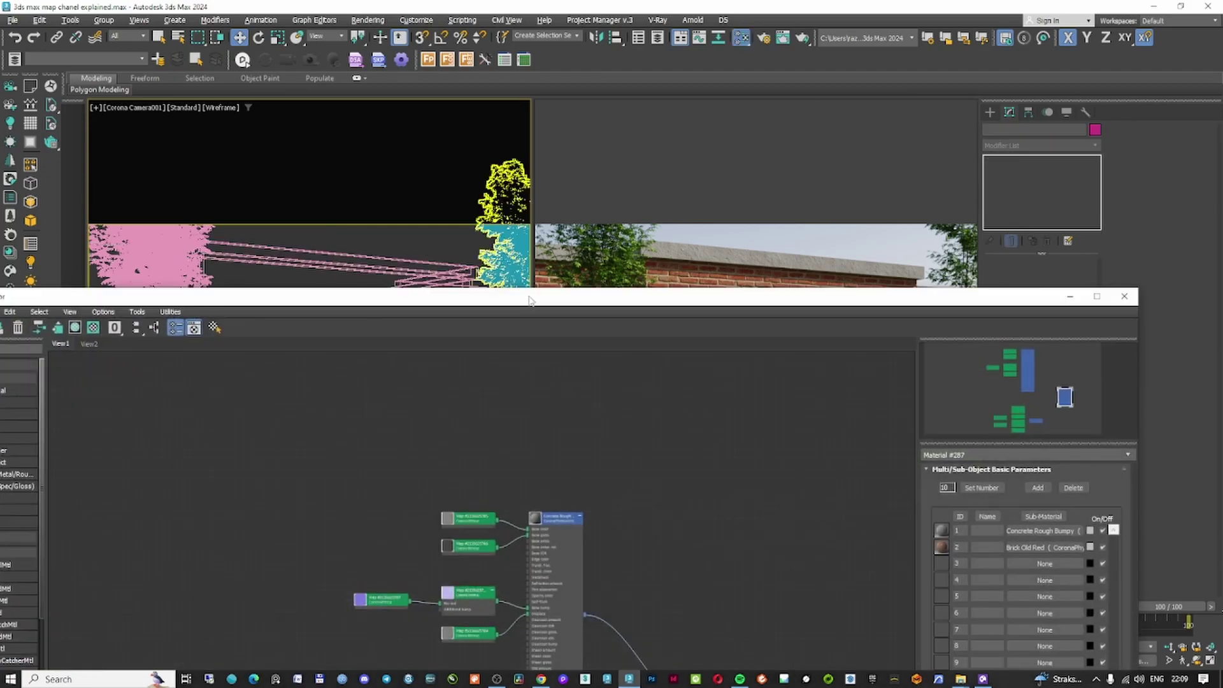
{"action": "double_click", "coordinate": [635, 181]}
{"action": "middle_click_drag", "start_coordinate": [482, 450], "coordinate": [519, 342]}
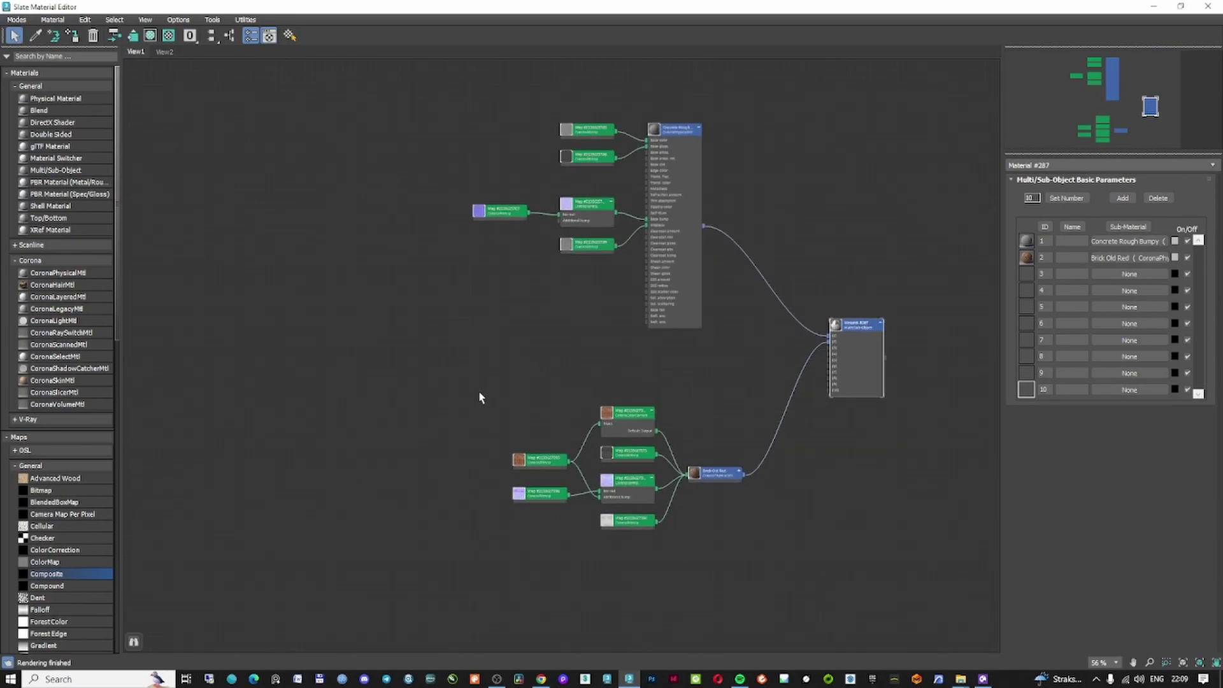
{"action": "left_click", "coordinate": [90, 490]}
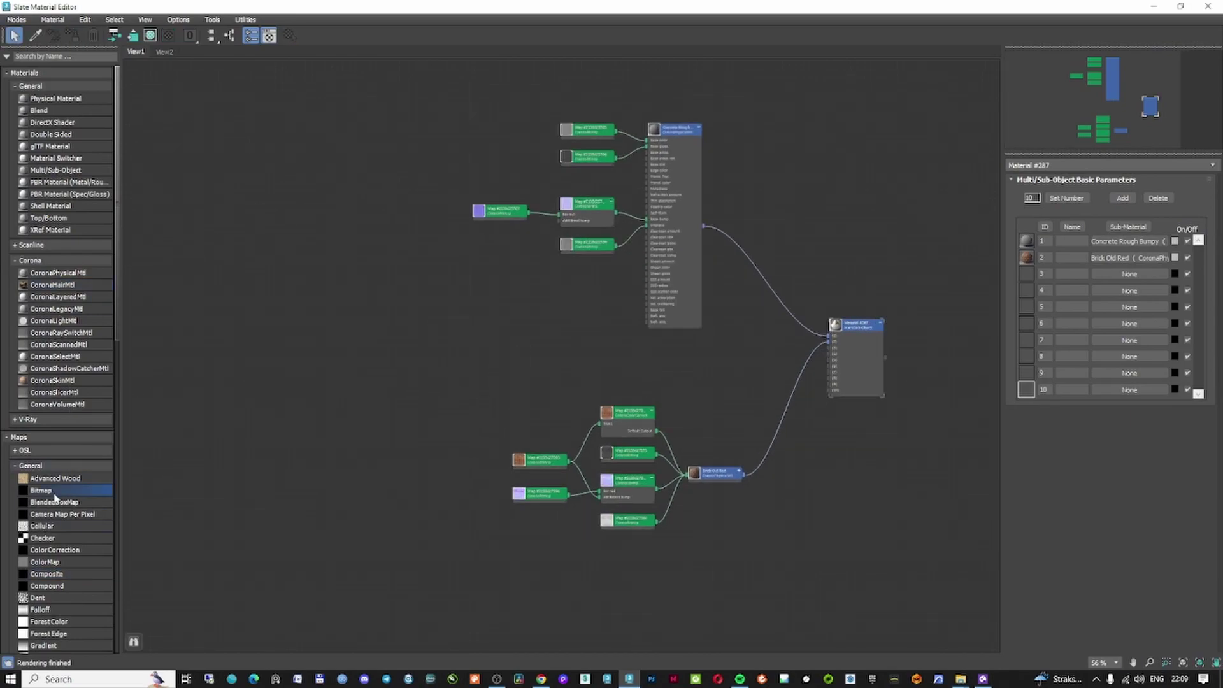
{"action": "scroll", "coordinate": [86, 488], "scroll_direction": "down", "scroll_amount": 3}
{"action": "scroll", "coordinate": [86, 488], "scroll_direction": "down", "scroll_amount": 2}
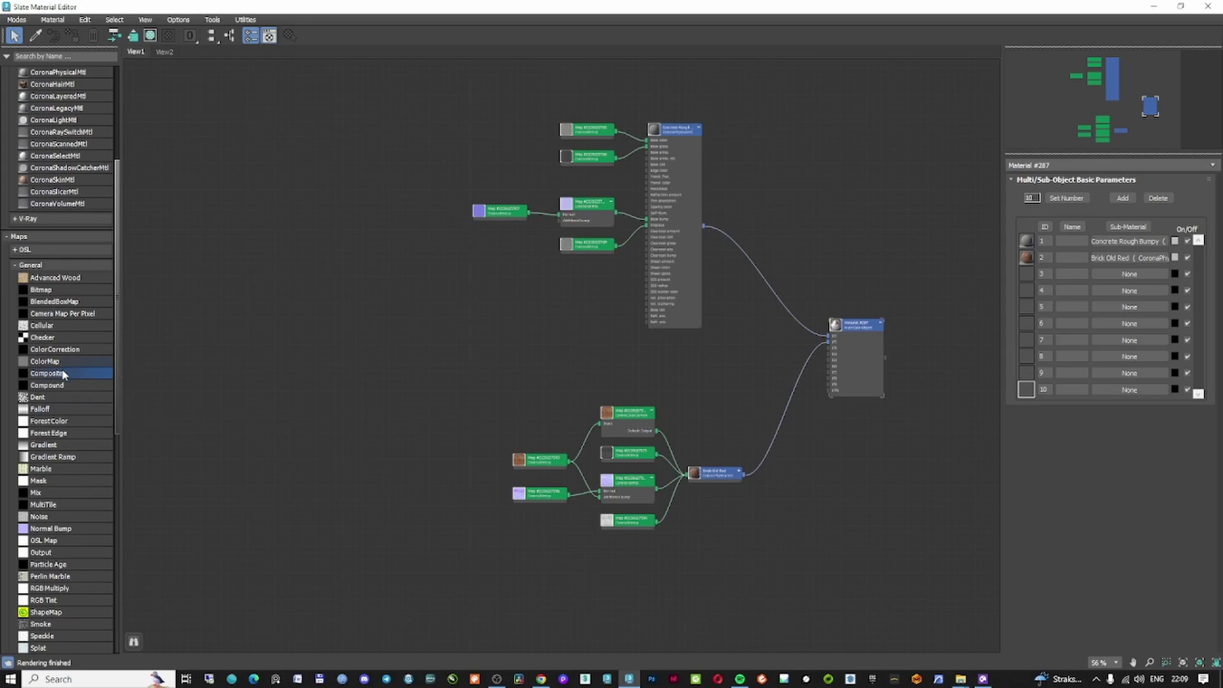
{"action": "left_click_drag", "start_coordinate": [64, 374], "coordinate": [395, 382]}
{"action": "scroll", "coordinate": [501, 382], "scroll_direction": "up", "scroll_amount": 3}
{"action": "scroll", "coordinate": [579, 428], "scroll_direction": "down", "scroll_amount": 2}
Insert the Composite map between the brick's CoronaColorCorrect map (Layer 1) and Brick Old Red's Base color, and uncover the render.
{"action": "left_click", "coordinate": [625, 424]}
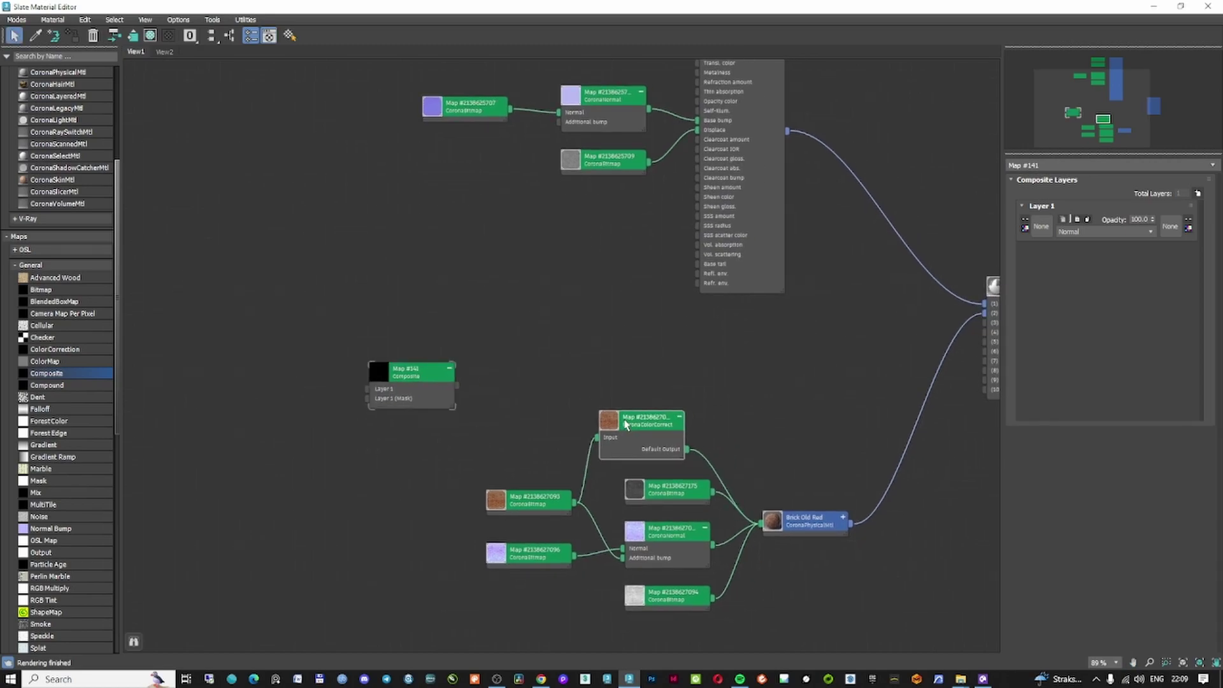
{"action": "left_click_drag", "start_coordinate": [625, 424], "coordinate": [608, 425]}
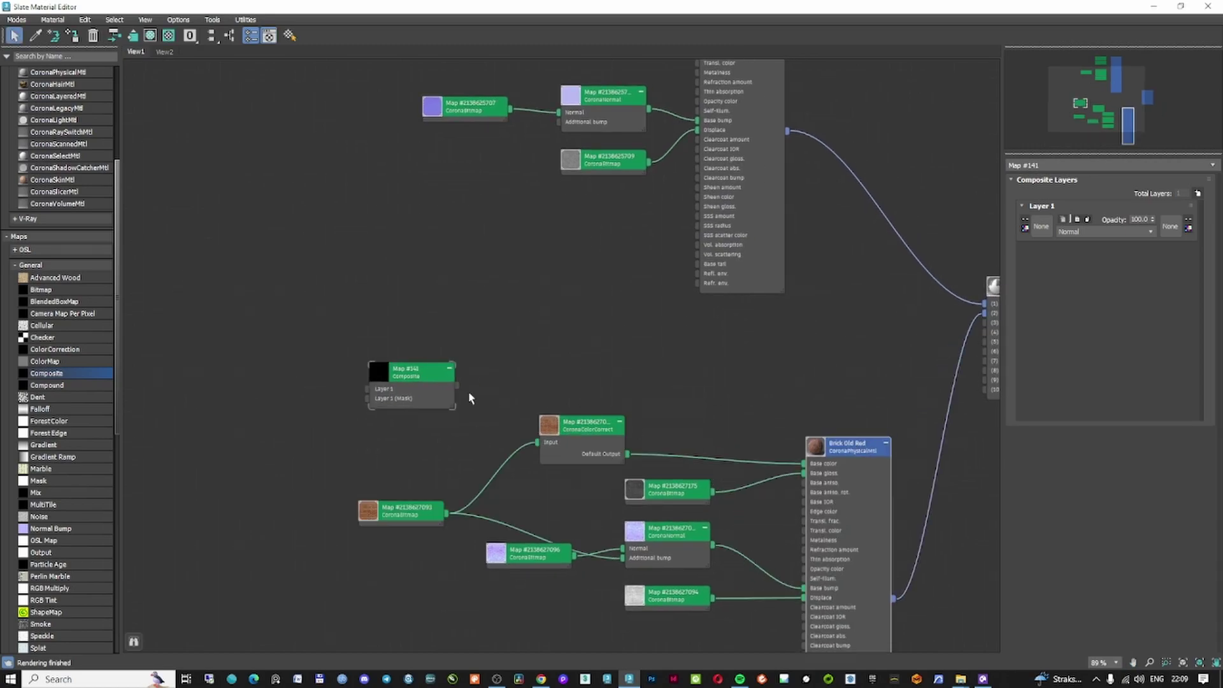
{"action": "left_click_drag", "start_coordinate": [446, 392], "coordinate": [638, 350]}
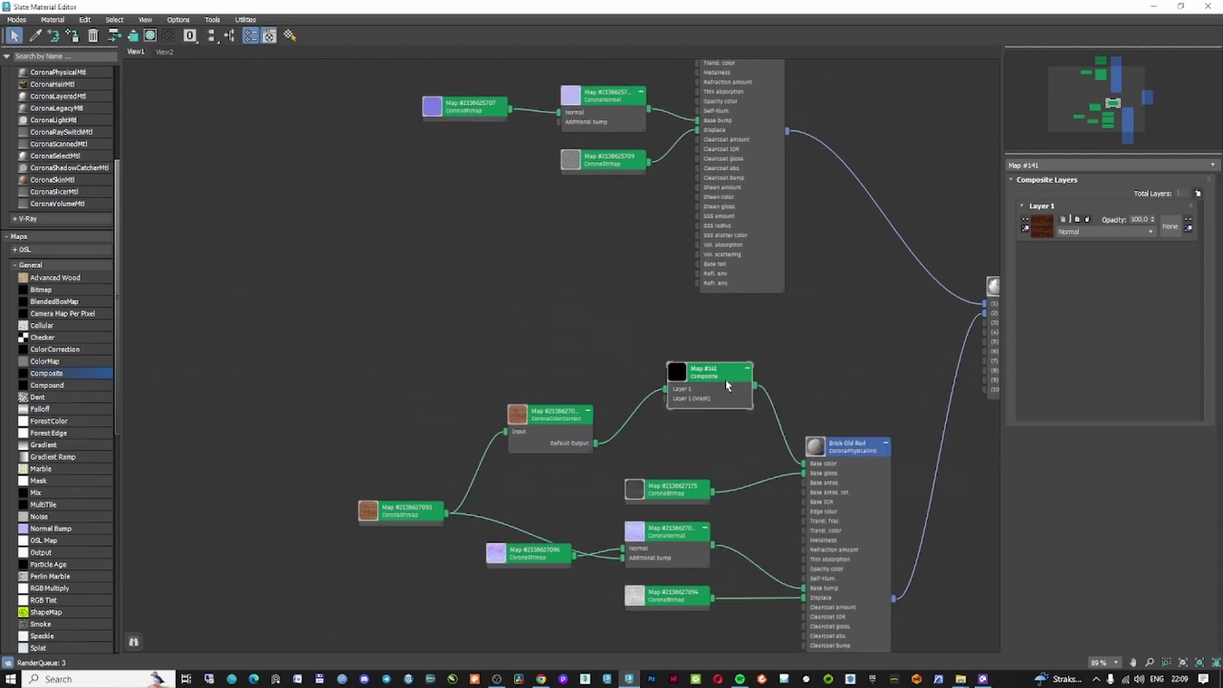
{"action": "left_click_drag", "start_coordinate": [725, 380], "coordinate": [719, 390]}
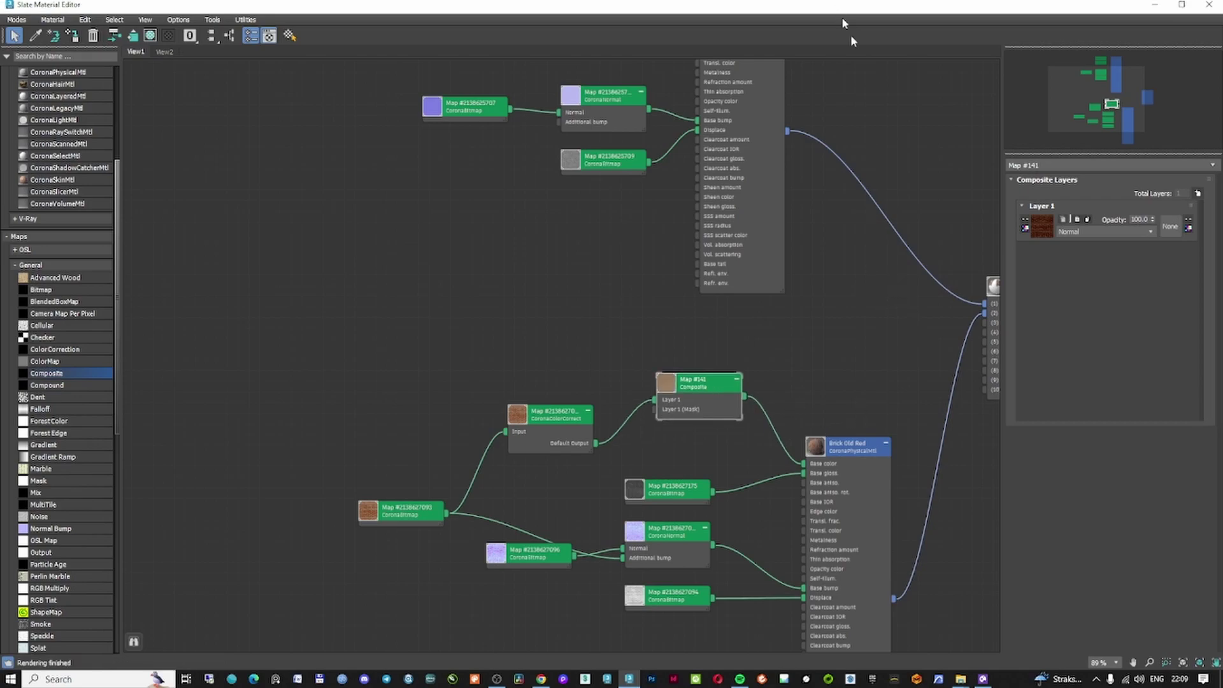
{"action": "left_click_drag", "start_coordinate": [842, 7], "coordinate": [716, 450]}
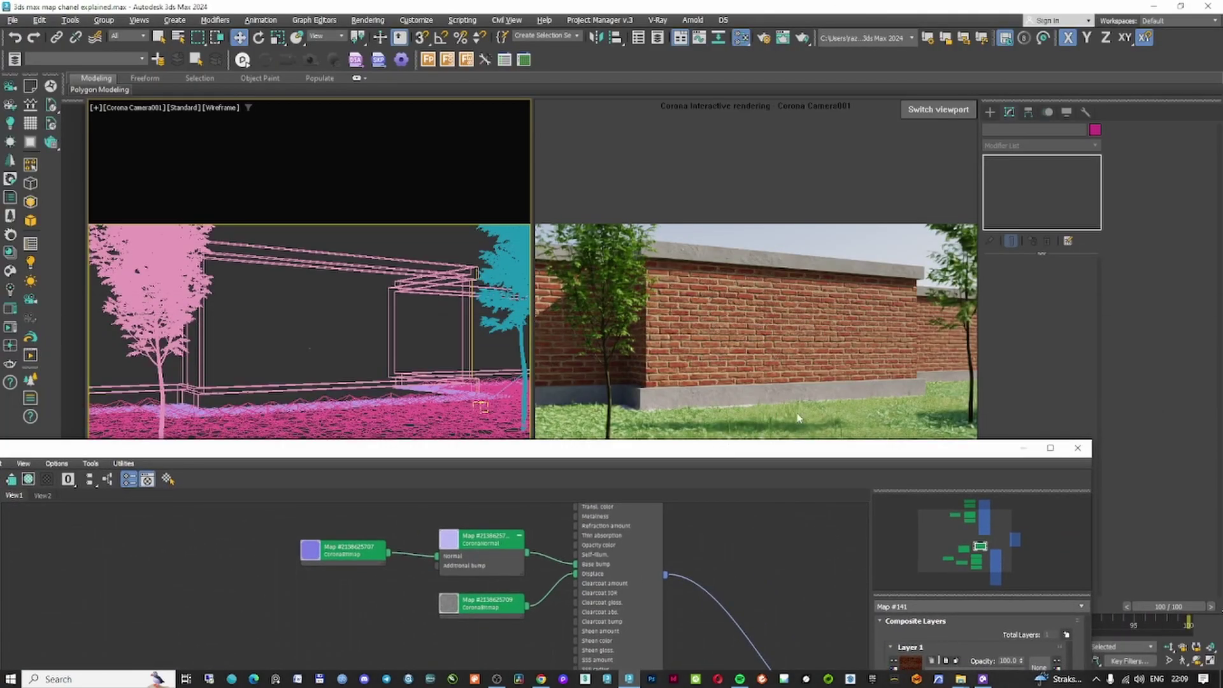
Restore the Slate Material Editor to full screen and add a second layer to the Composite map.
{"action": "double_click", "coordinate": [752, 448]}
{"action": "left_click_drag", "start_coordinate": [516, 400], "coordinate": [514, 431]}
{"action": "left_click_drag", "start_coordinate": [334, 372], "coordinate": [555, 605]}
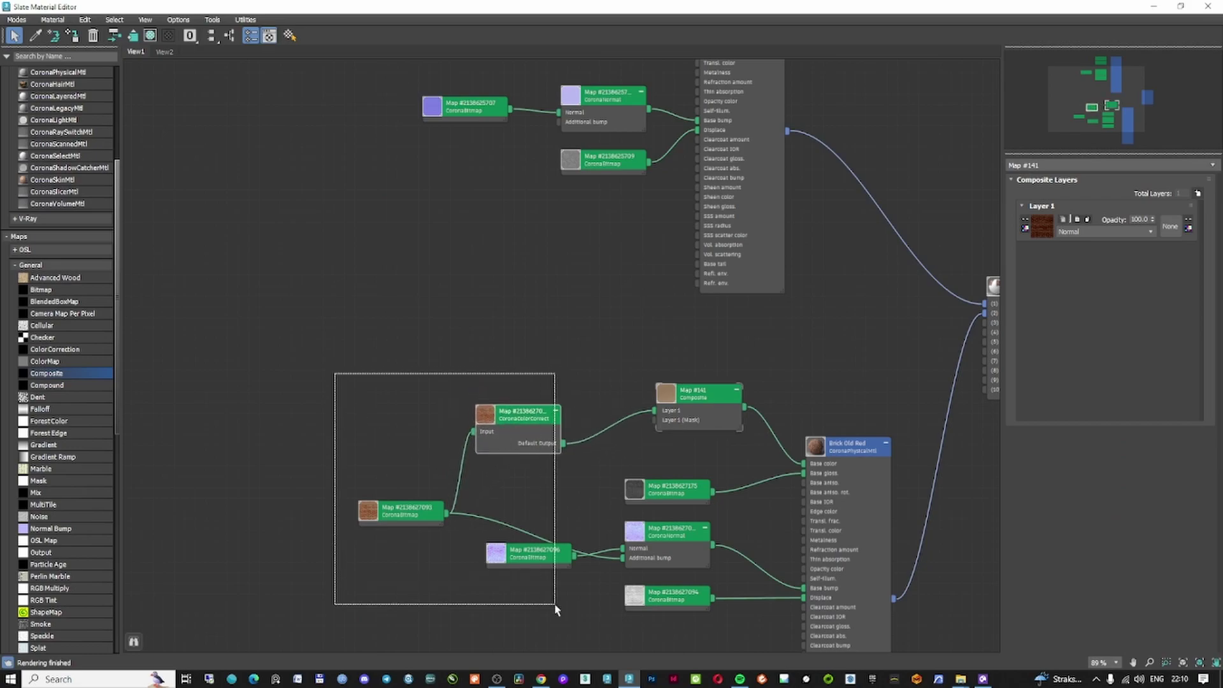
{"action": "left_click", "coordinate": [1197, 193]}
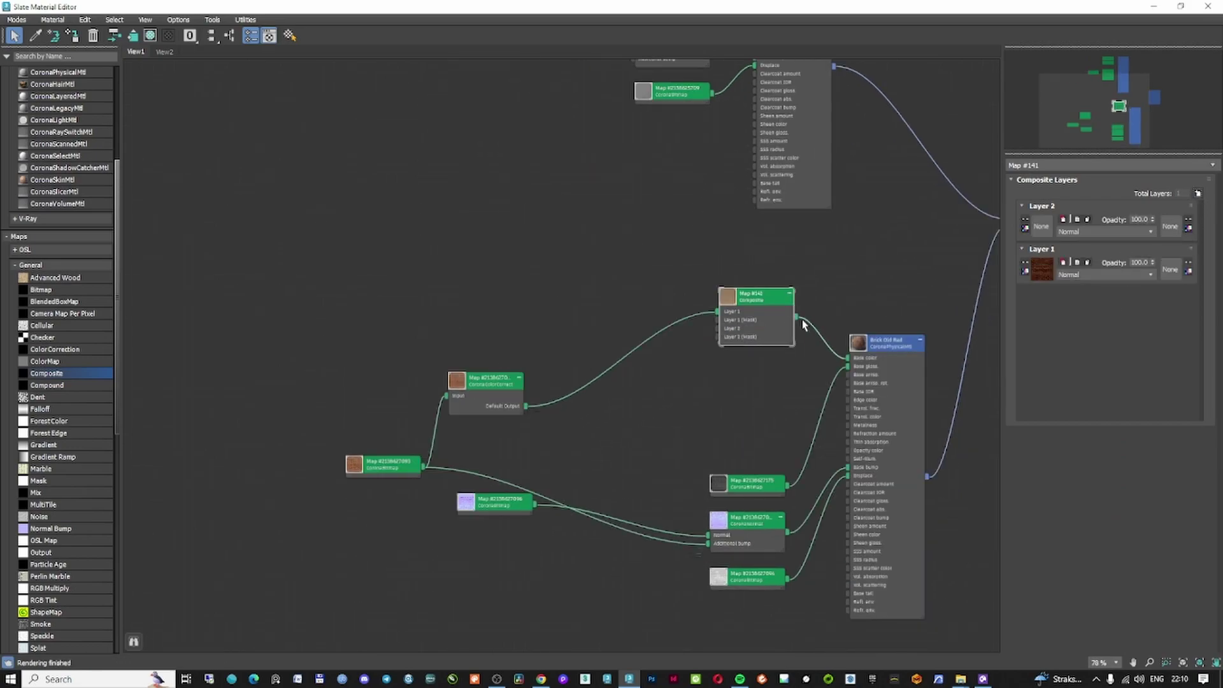
Inspect the blending modes available for the Composite map's Layer 2, leaving it on Normal.
{"action": "middle_click_drag", "start_coordinate": [886, 268], "coordinate": [827, 311]}
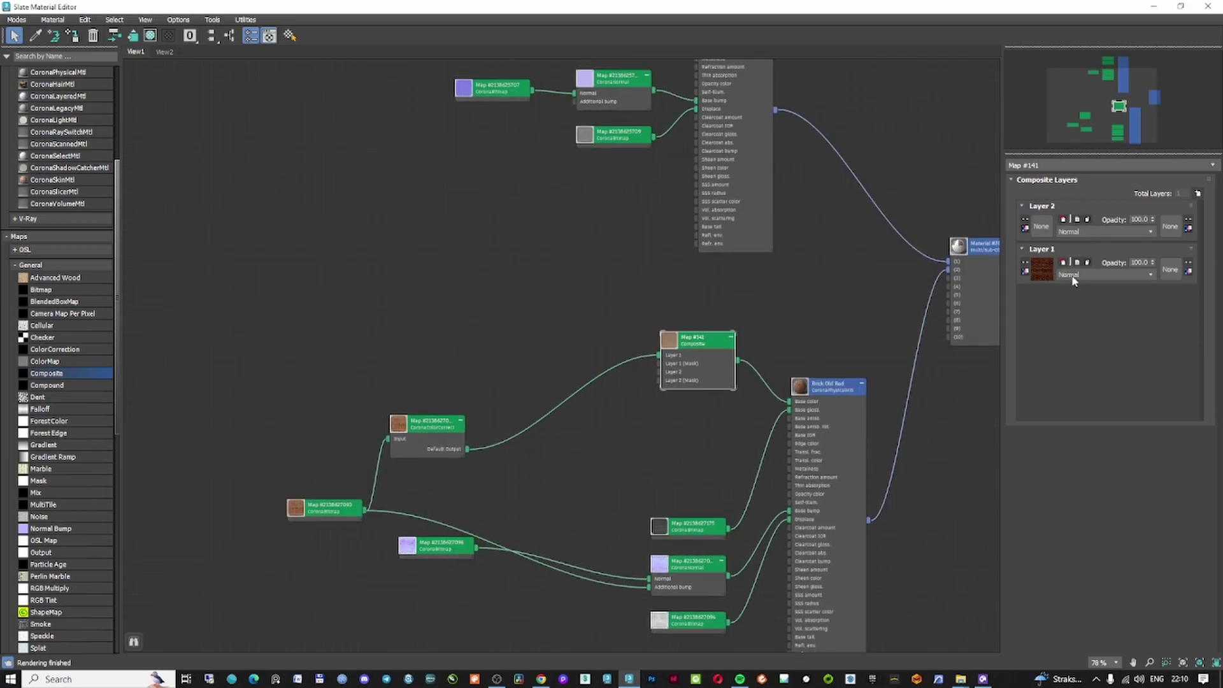
{"action": "left_click", "coordinate": [1097, 232]}
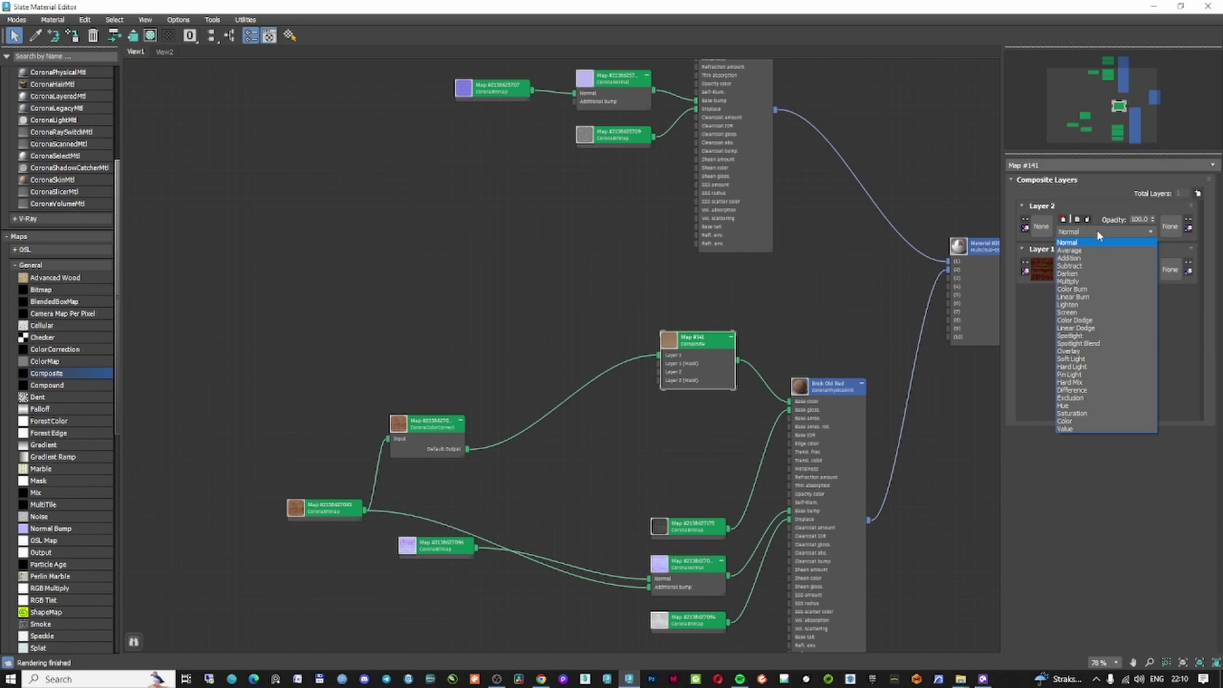
{"action": "left_click", "coordinate": [1098, 233]}
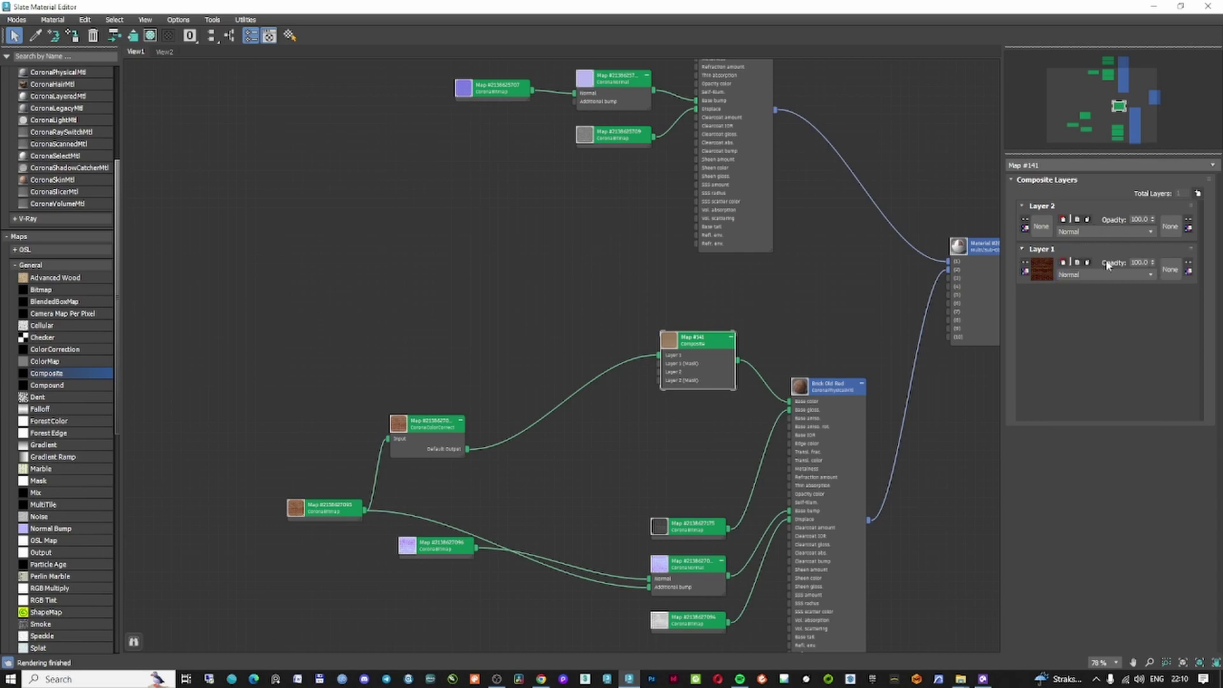
Add a CoronaBitmap node and load the kisspng-logo-wall-decal-sticker-graffiti PNG from the Textures folder inside IN.
{"action": "left_click", "coordinate": [437, 424]}
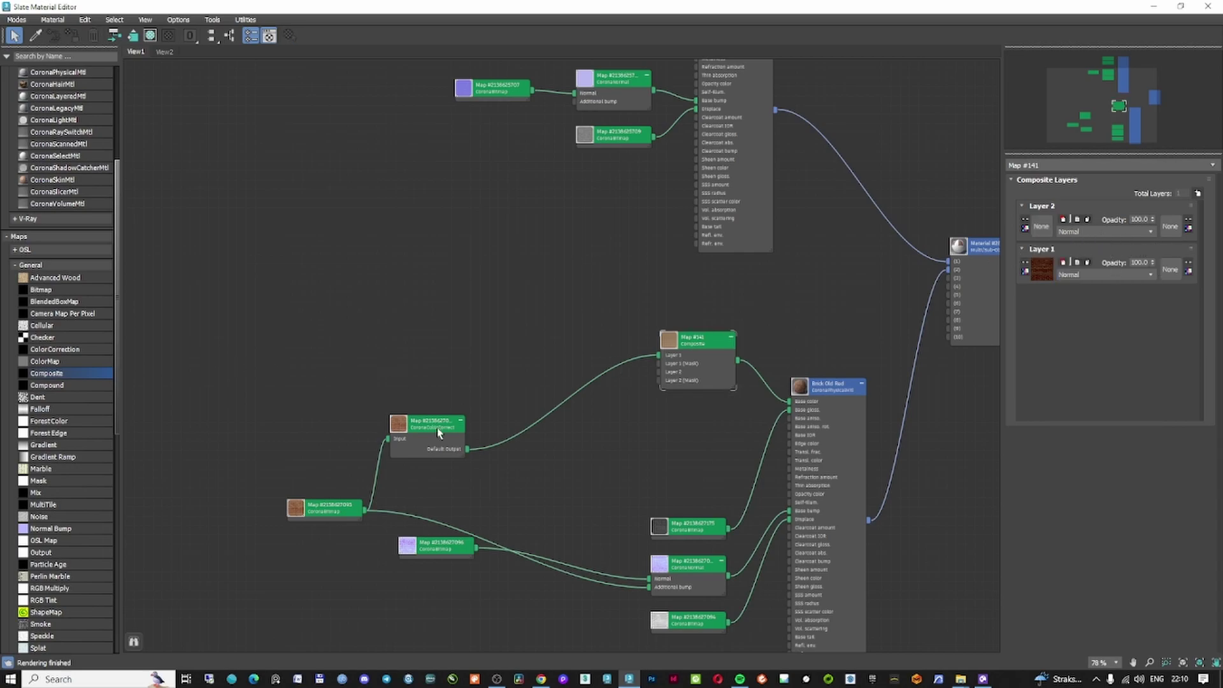
{"action": "scroll", "coordinate": [67, 373], "scroll_direction": "down", "scroll_amount": 5}
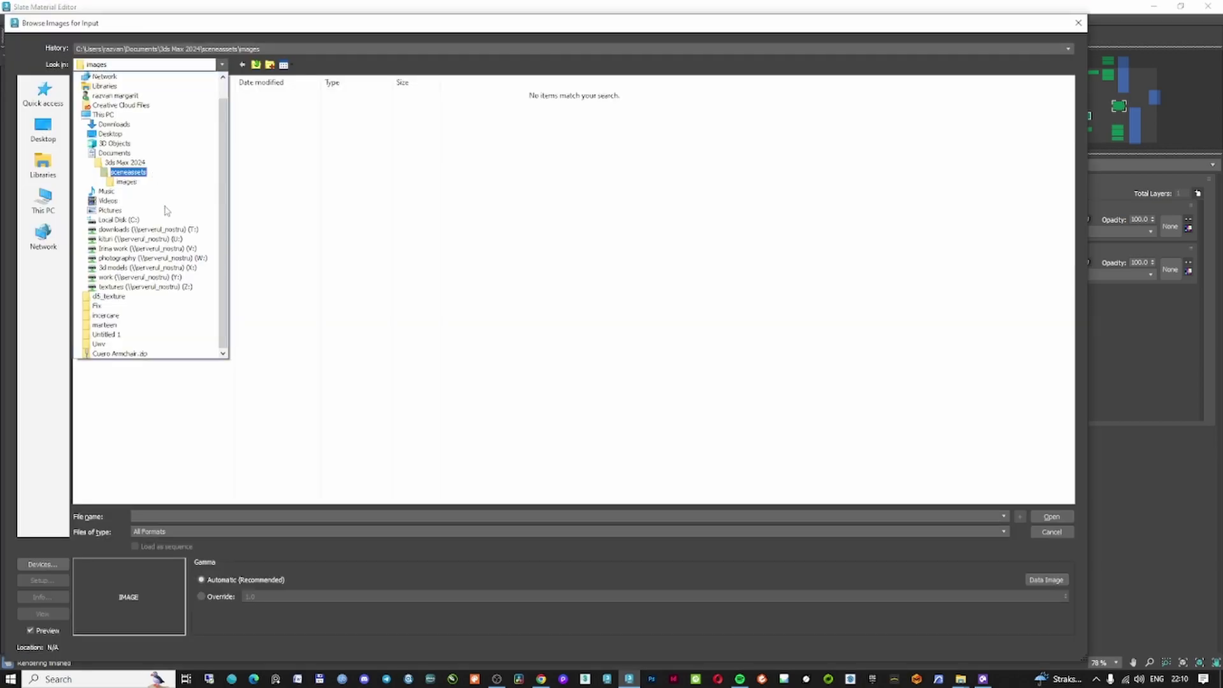
{"action": "left_click", "coordinate": [130, 287]}
{"action": "double_click", "coordinate": [96, 95]}
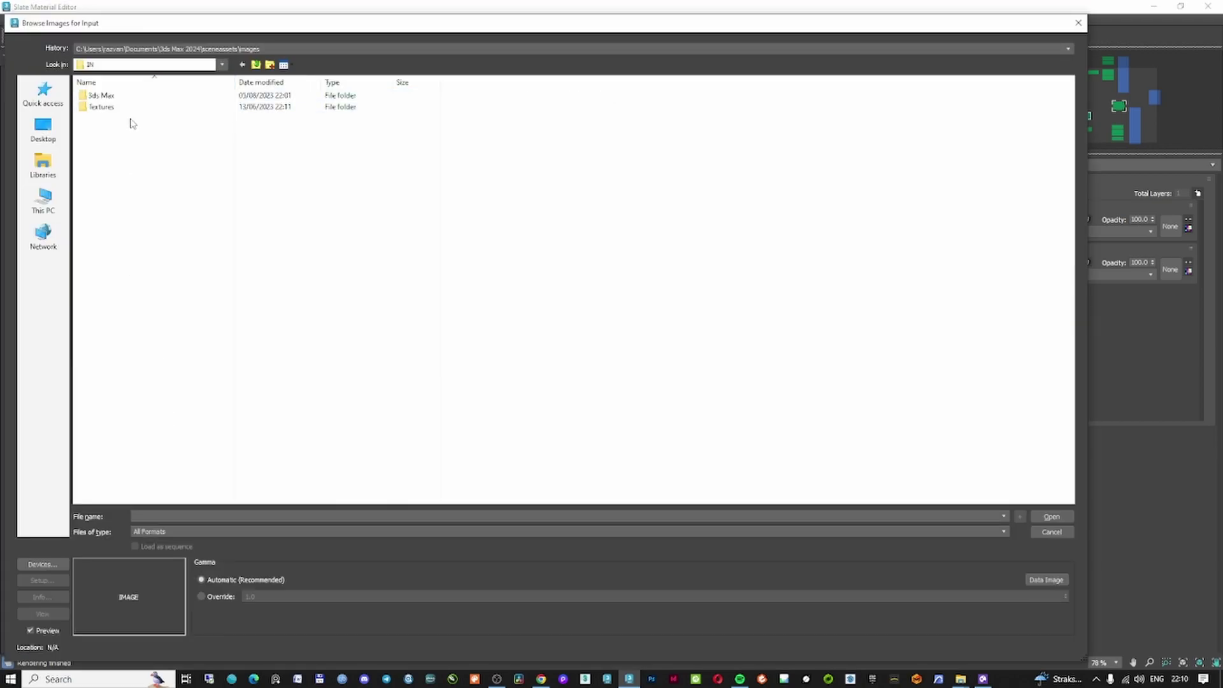
{"action": "double_click", "coordinate": [123, 107]}
{"action": "left_click", "coordinate": [186, 98]}
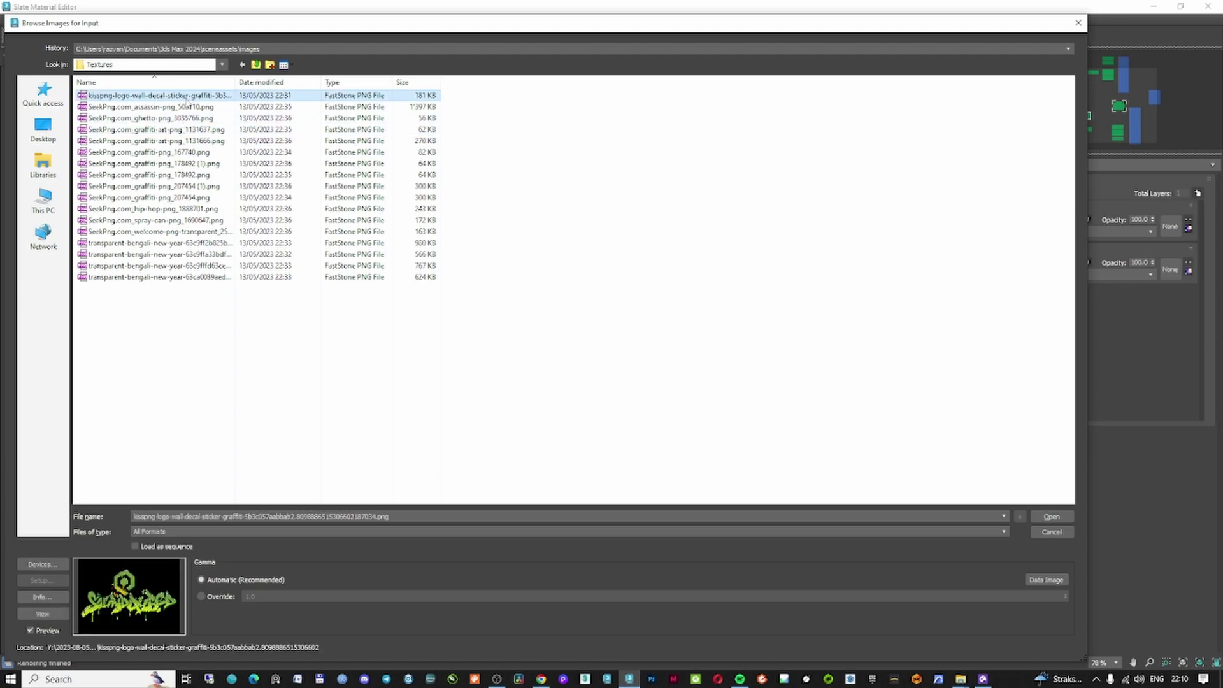
{"action": "double_click", "coordinate": [186, 96]}
Connect the graffiti CoronaBitmap's output to Layer 2 of the Composite map.
{"action": "scroll", "coordinate": [554, 344], "scroll_direction": "up", "scroll_amount": 5}
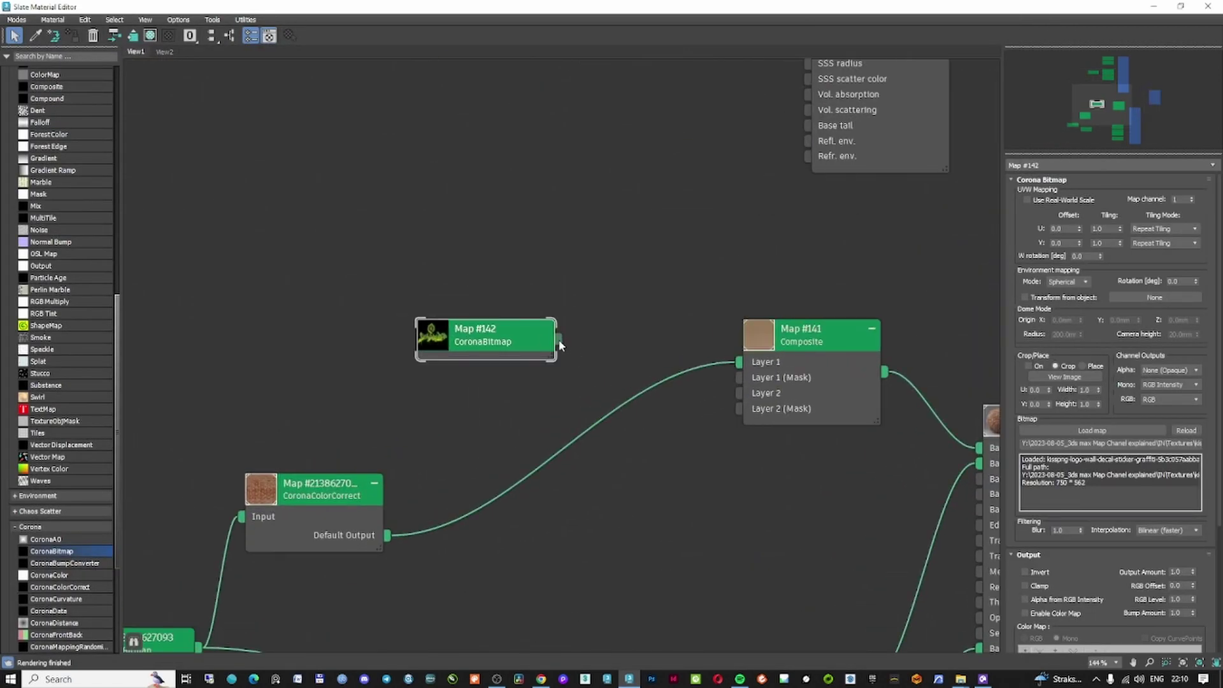
{"action": "left_click_drag", "start_coordinate": [559, 340], "coordinate": [739, 392]}
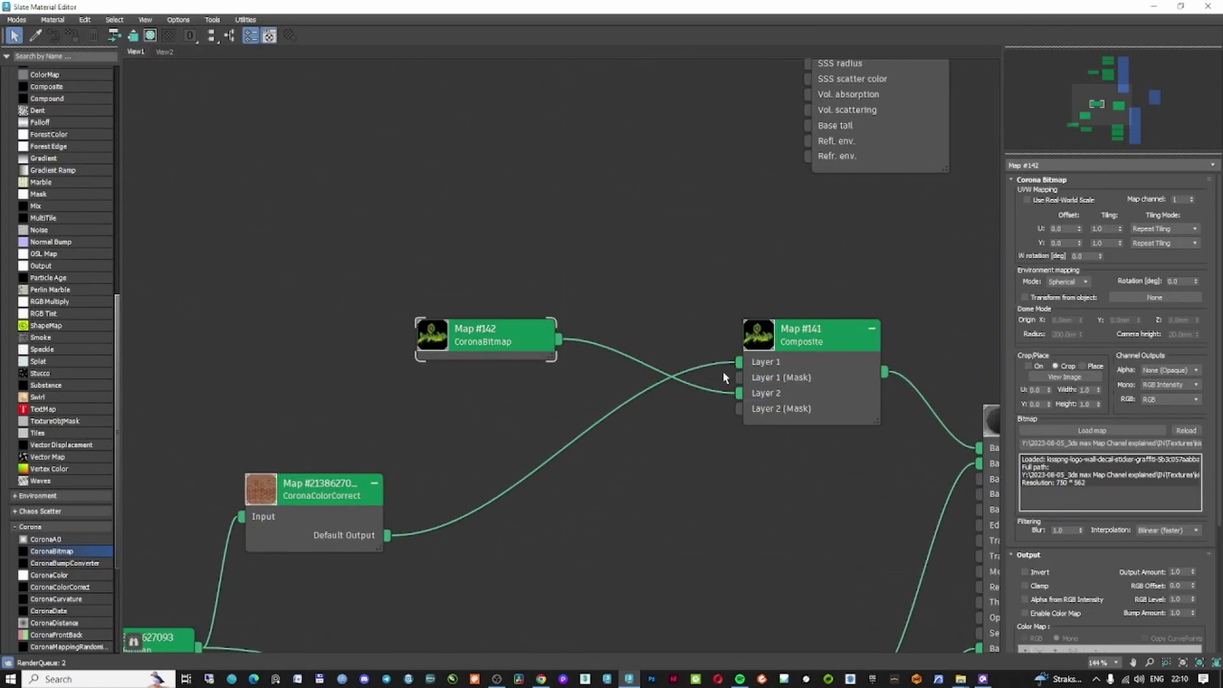
{"action": "scroll", "coordinate": [722, 371], "scroll_direction": "down", "scroll_amount": 5}
{"action": "scroll", "coordinate": [390, 415], "scroll_direction": "up", "scroll_amount": 4}
Check the map channel of the brick CoronaBitmap and set the graffiti CoronaBitmap's map channel to 2.
{"action": "left_click", "coordinate": [252, 554]}
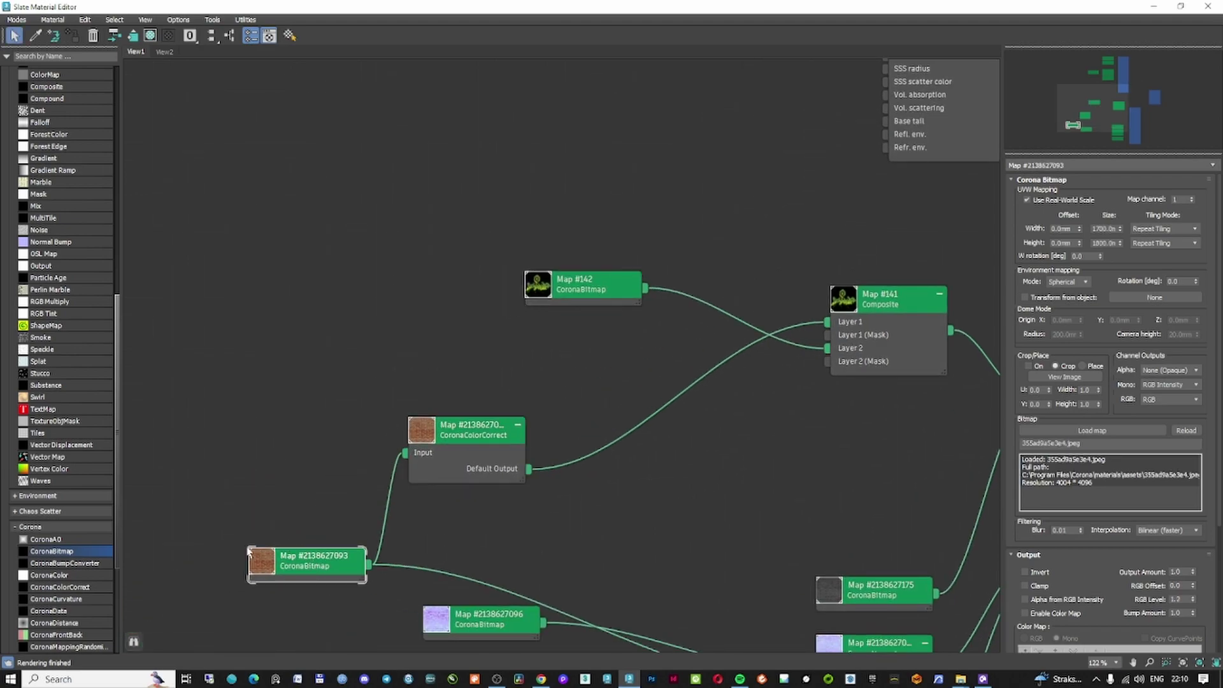
{"action": "double_click", "coordinate": [1178, 199]}
{"action": "left_click", "coordinate": [592, 299]}
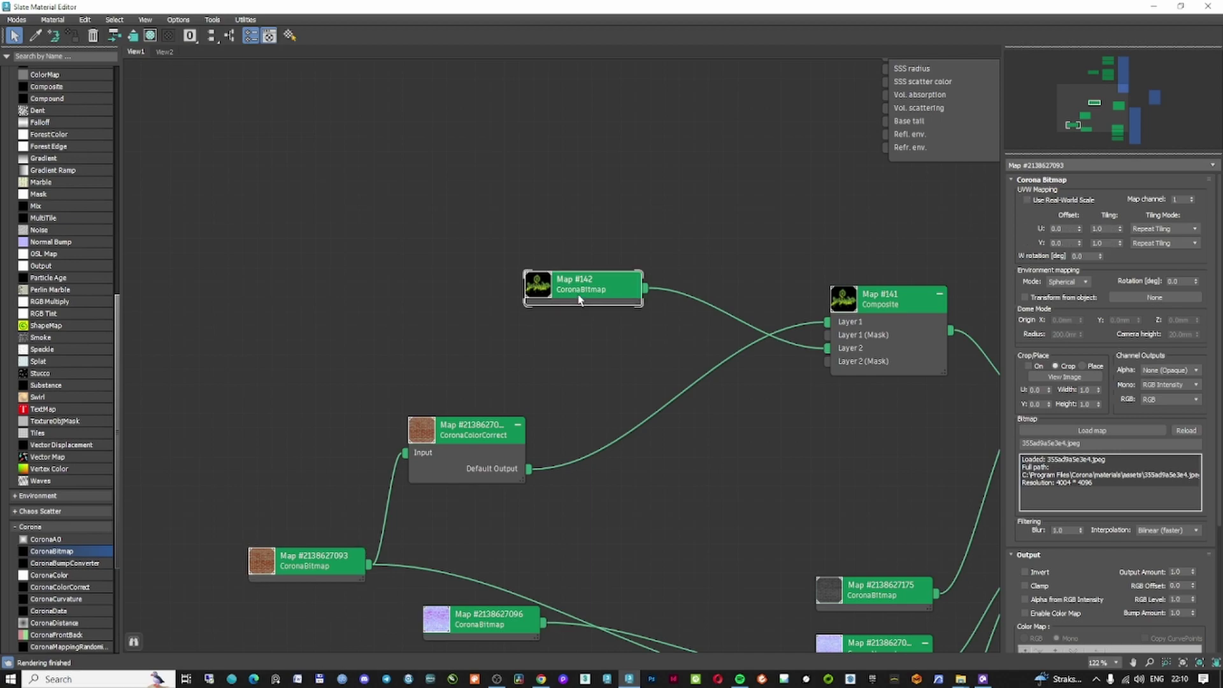
{"action": "double_click", "coordinate": [1178, 199]}
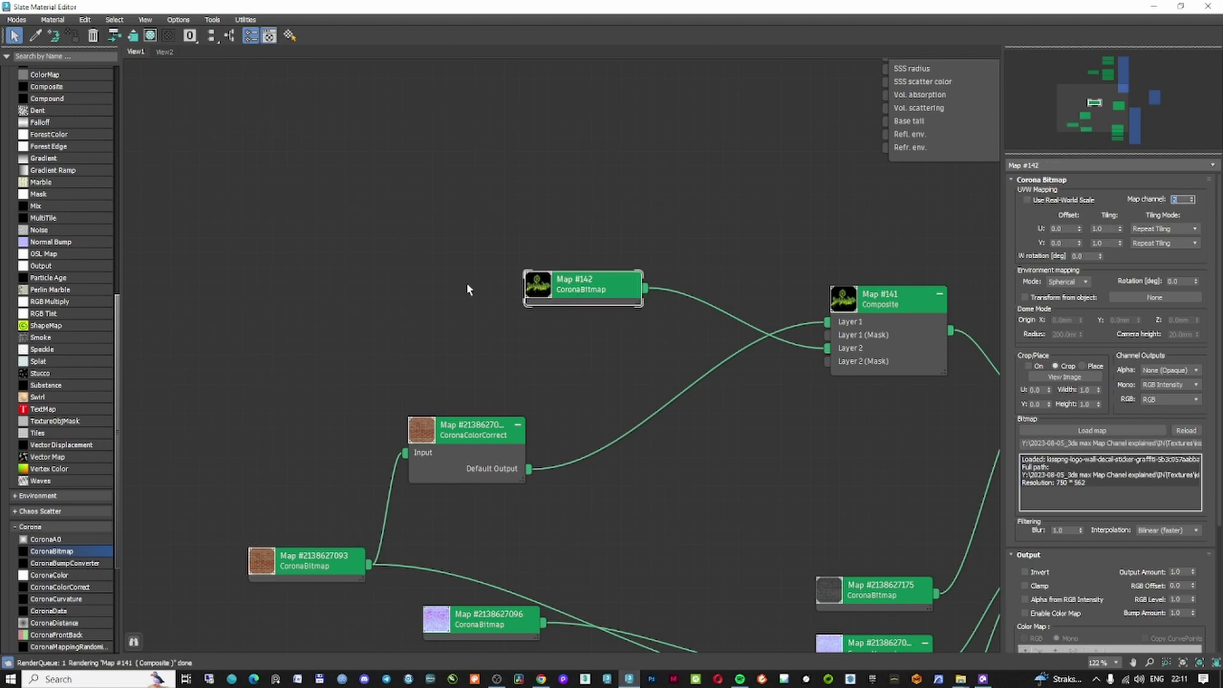
{"action": "left_click", "coordinate": [567, 287]}
Minimize the material editor and add a UVW Map modifier with Box mapping on top of the wall's modifier stack.
{"action": "left_click", "coordinate": [1166, 8]}
{"action": "left_click", "coordinate": [1165, 8]}
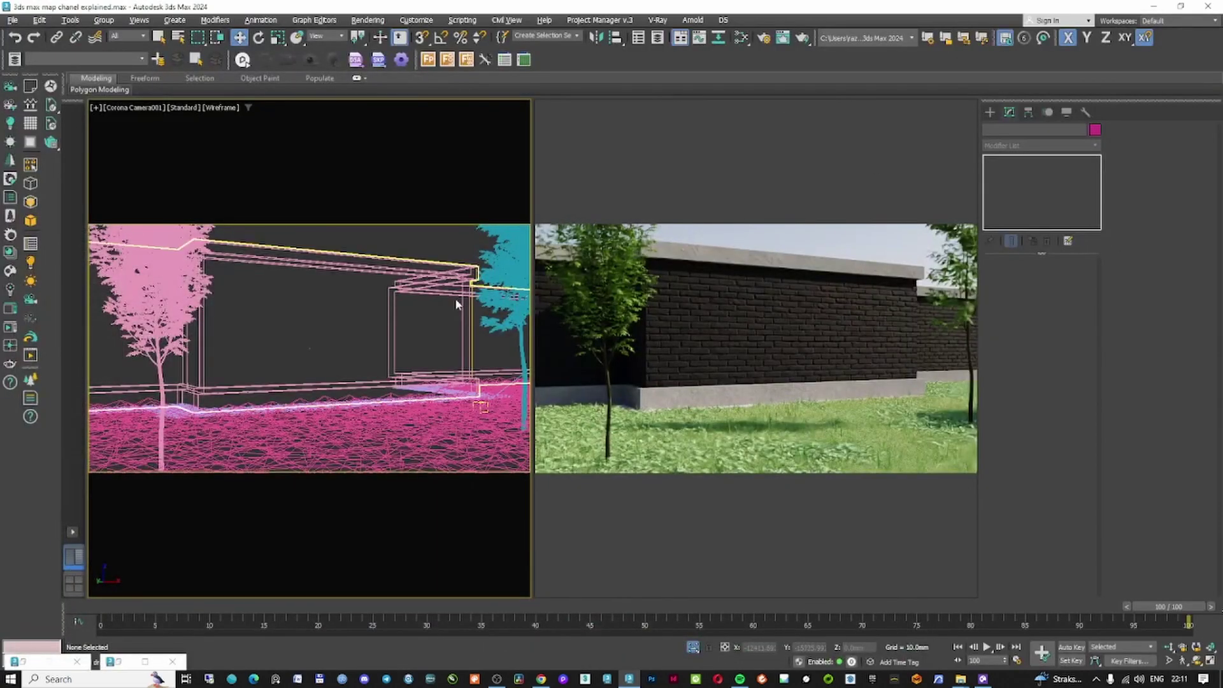
{"action": "left_click", "coordinate": [1033, 146]}
{"action": "type", "text": "u"}
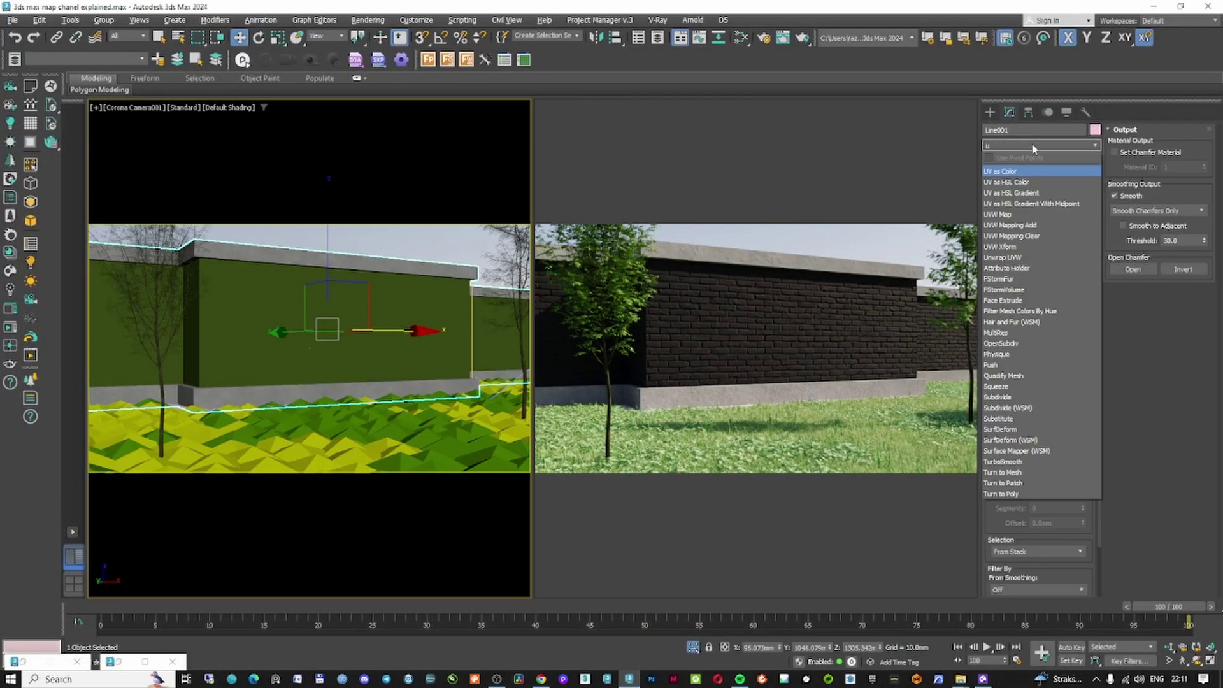
{"action": "type", "text": "v"}
{"action": "left_click", "coordinate": [1026, 214]}
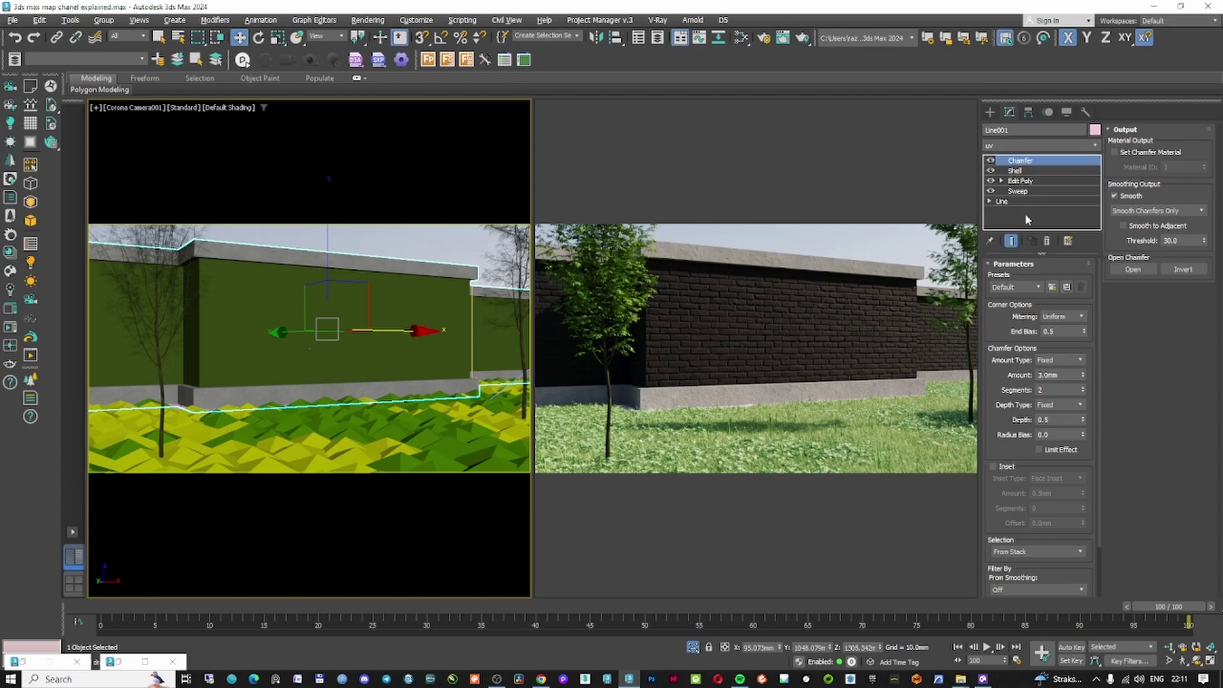
{"action": "left_click", "coordinate": [1029, 333]}
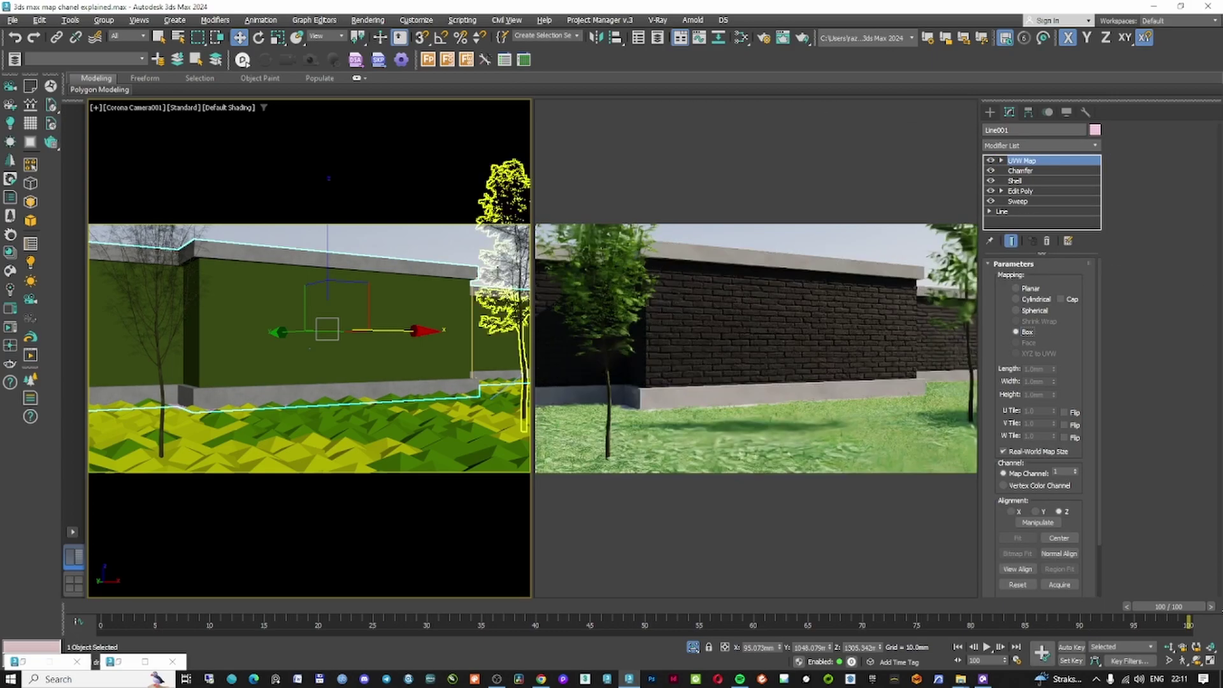
Deselect the wall and compare the graffiti node tree with the interactive render of the wall.
{"action": "left_click", "coordinate": [442, 254]}
{"action": "key", "text": "m"}
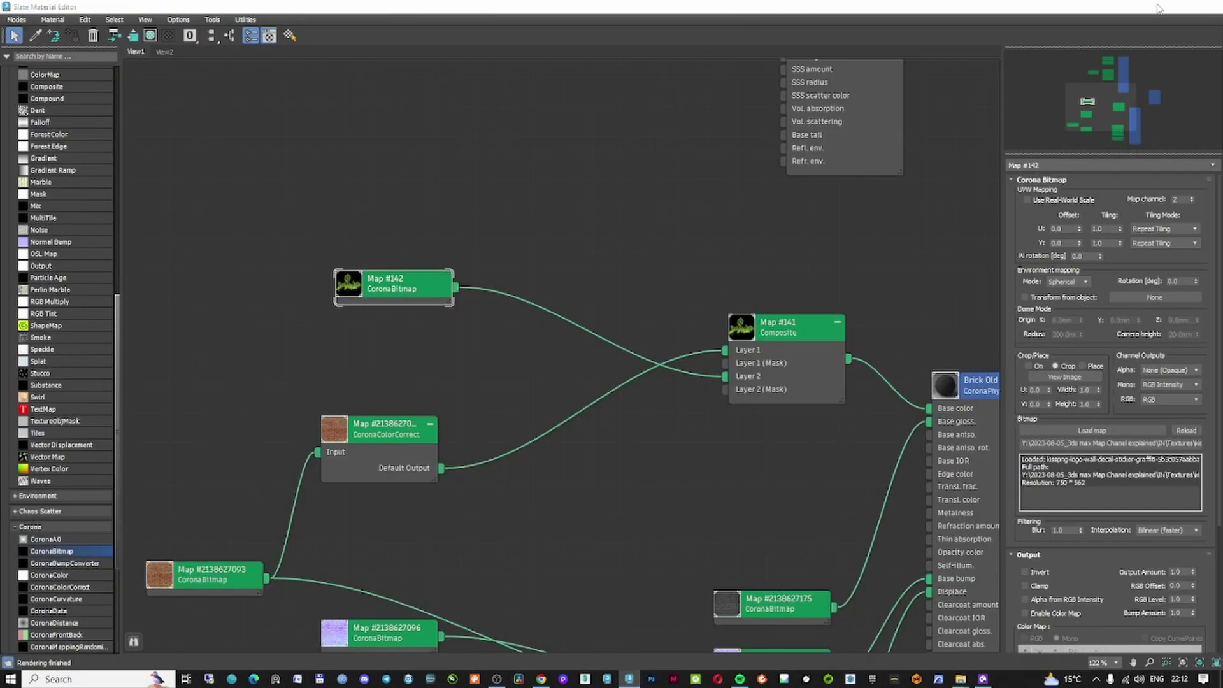
{"action": "left_click", "coordinate": [1152, 7]}
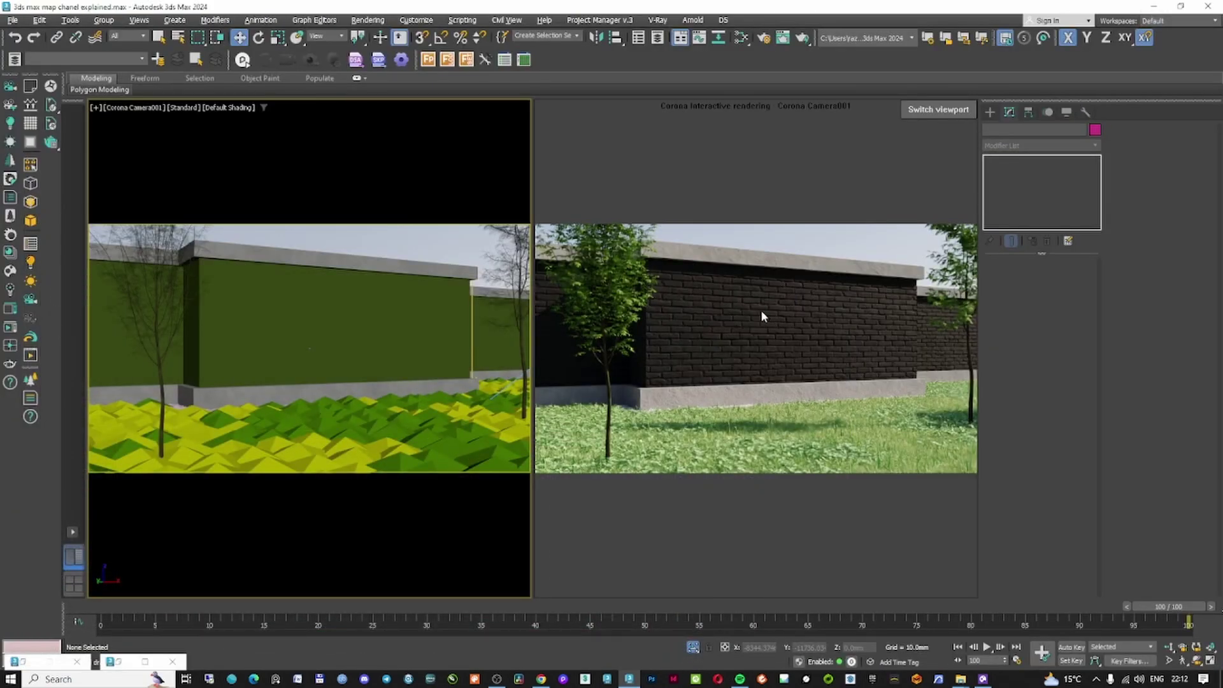
{"action": "left_click", "coordinate": [118, 662]}
Set the graffiti CoronaBitmap's Alpha channel output to Image Alpha and adjust the node's position in the view.
{"action": "left_click_drag", "start_coordinate": [400, 292], "coordinate": [429, 321]}
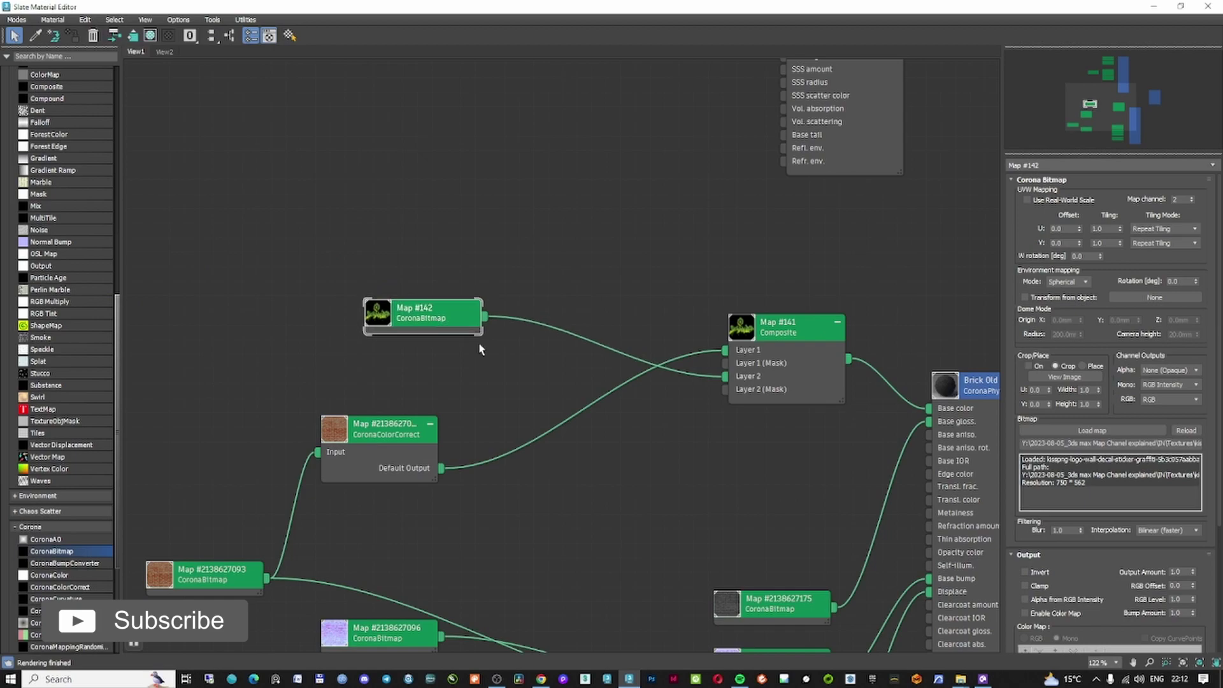
{"action": "left_click", "coordinate": [1169, 371]}
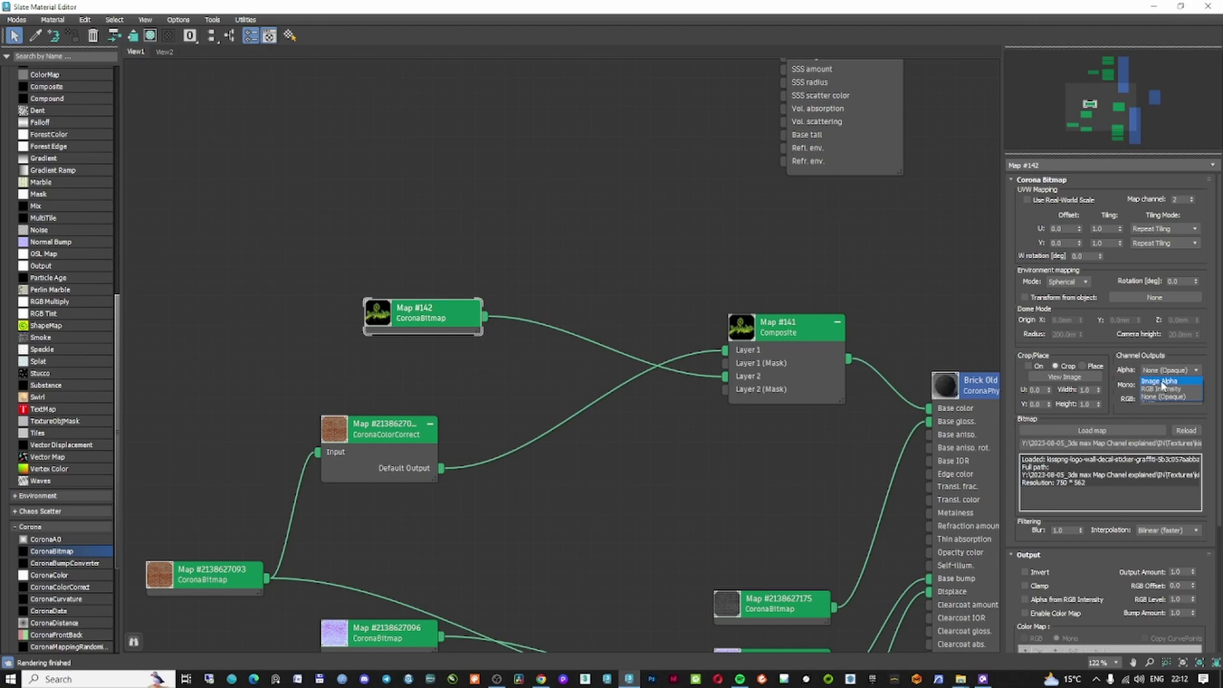
{"action": "left_click", "coordinate": [1161, 381]}
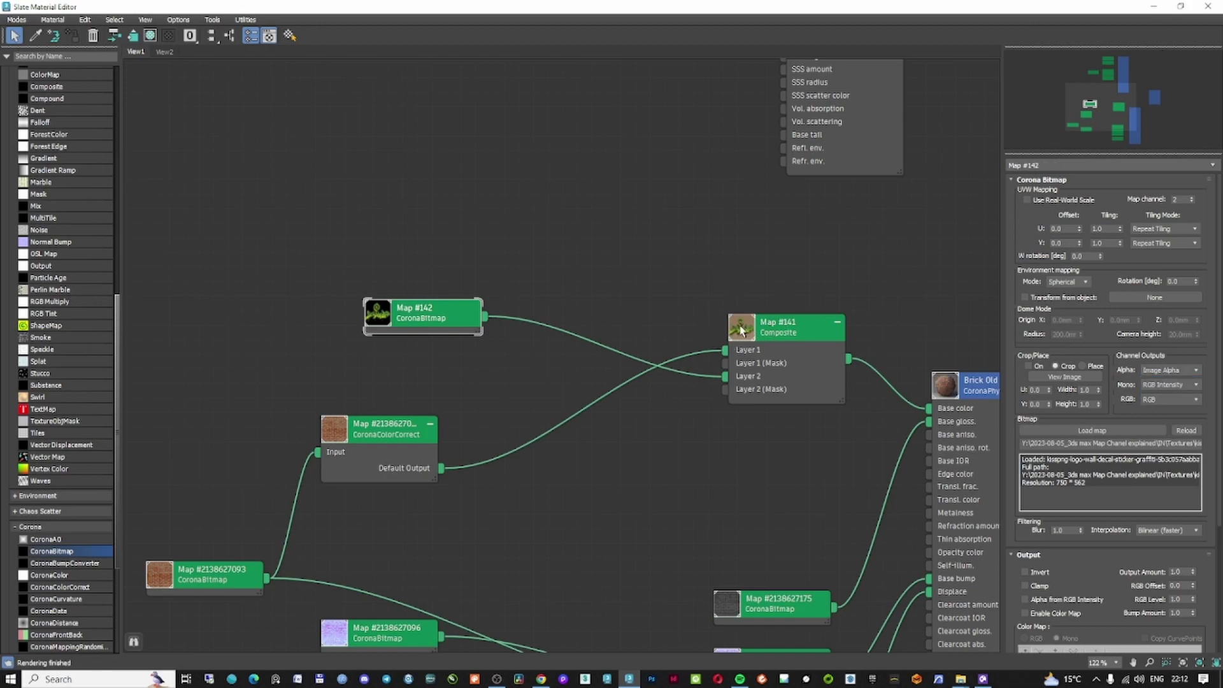
{"action": "left_click_drag", "start_coordinate": [446, 318], "coordinate": [431, 318]}
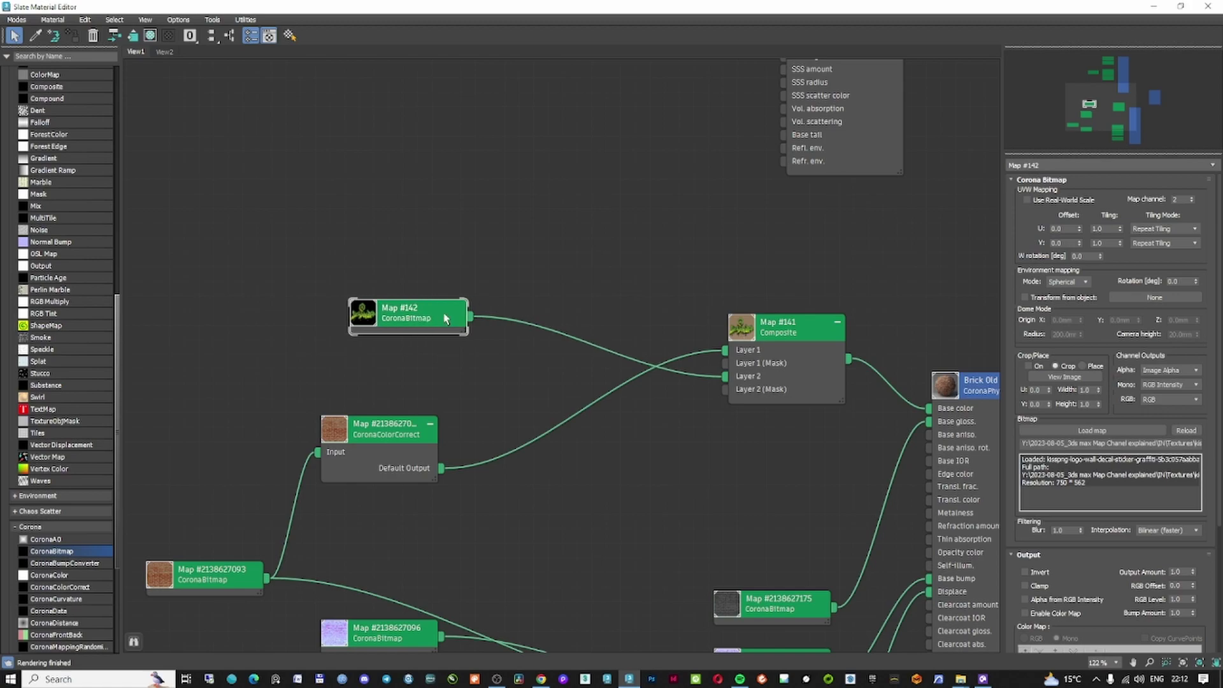
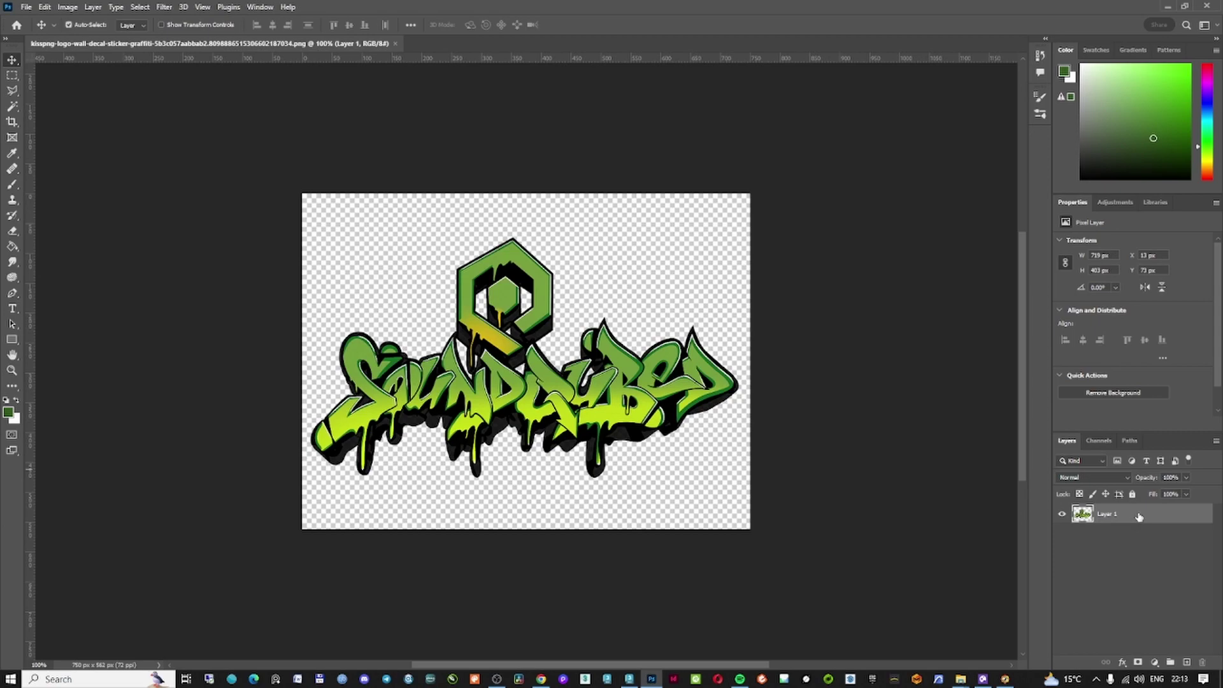
Fill a new layer with white and place it beneath the graffiti layer.
{"action": "key", "text": "ctrl+z"}
{"action": "left_click", "coordinate": [16, 400]}
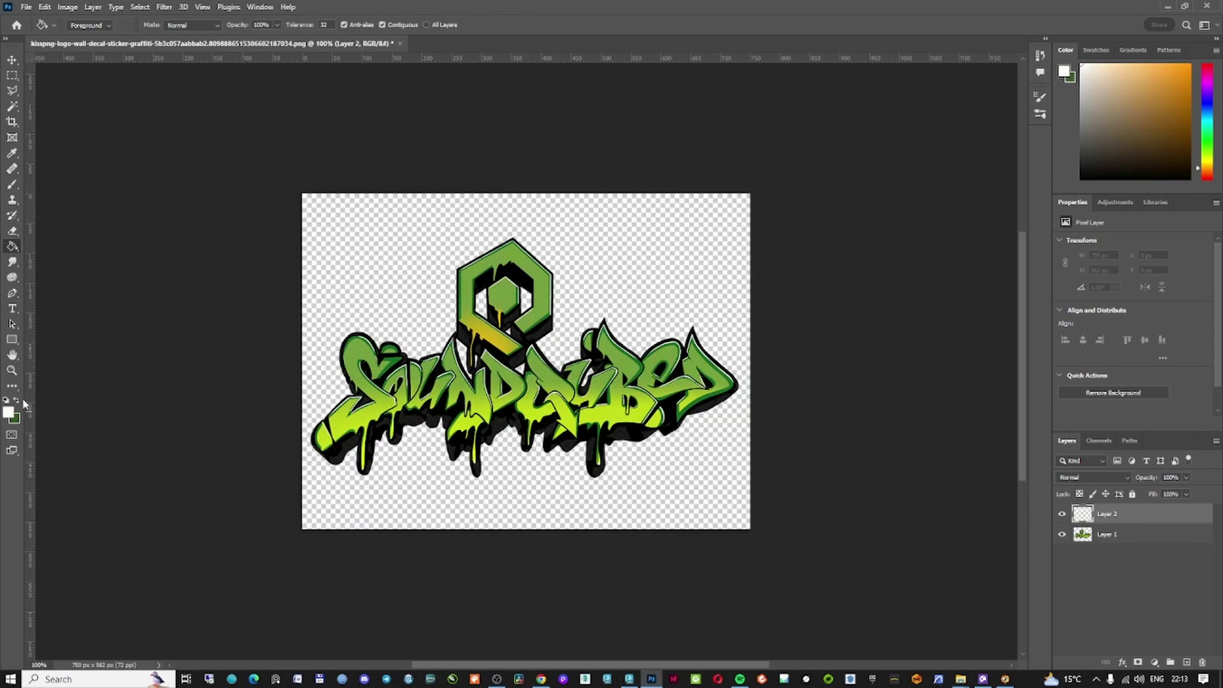
{"action": "left_click", "coordinate": [354, 333]}
{"action": "left_click_drag", "start_coordinate": [1134, 513], "coordinate": [1147, 567]}
Stamp the visible layers onto a new top layer, show only that layer, and undo a test move of it.
{"action": "key", "text": "v"}
{"action": "key", "text": "ctrl+shift+alt+e"}
{"action": "left_click", "coordinate": [1062, 514], "text": "alt"}
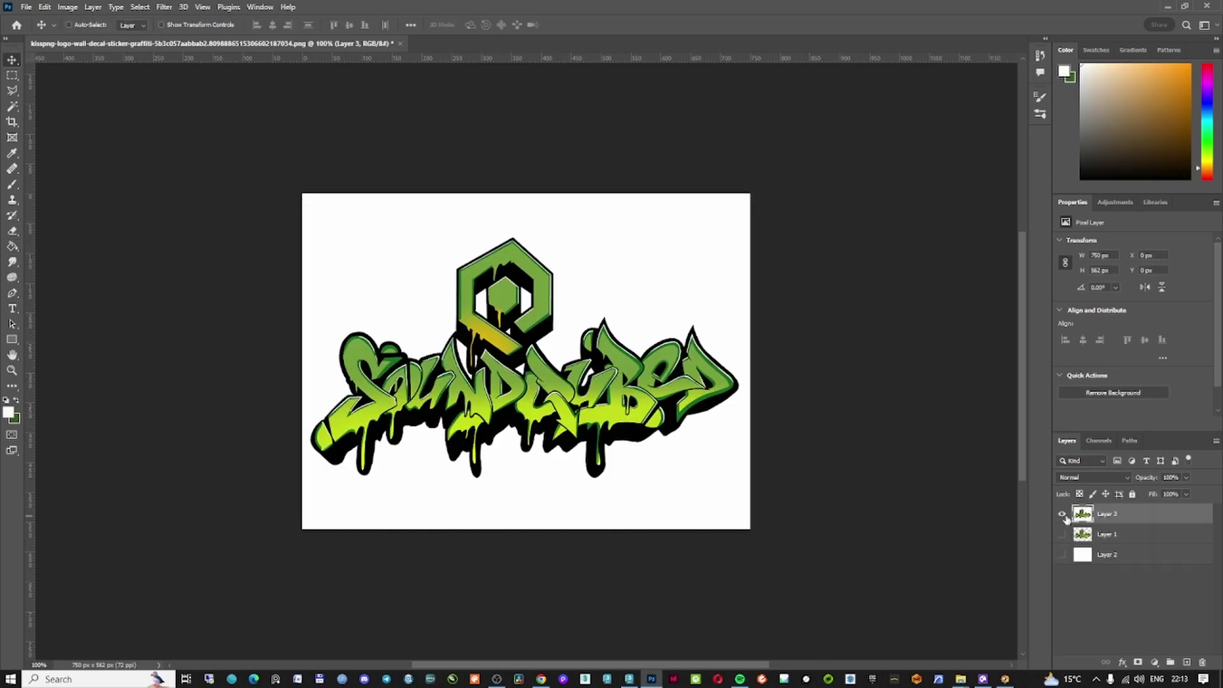
{"action": "left_click_drag", "start_coordinate": [560, 377], "coordinate": [575, 420]}
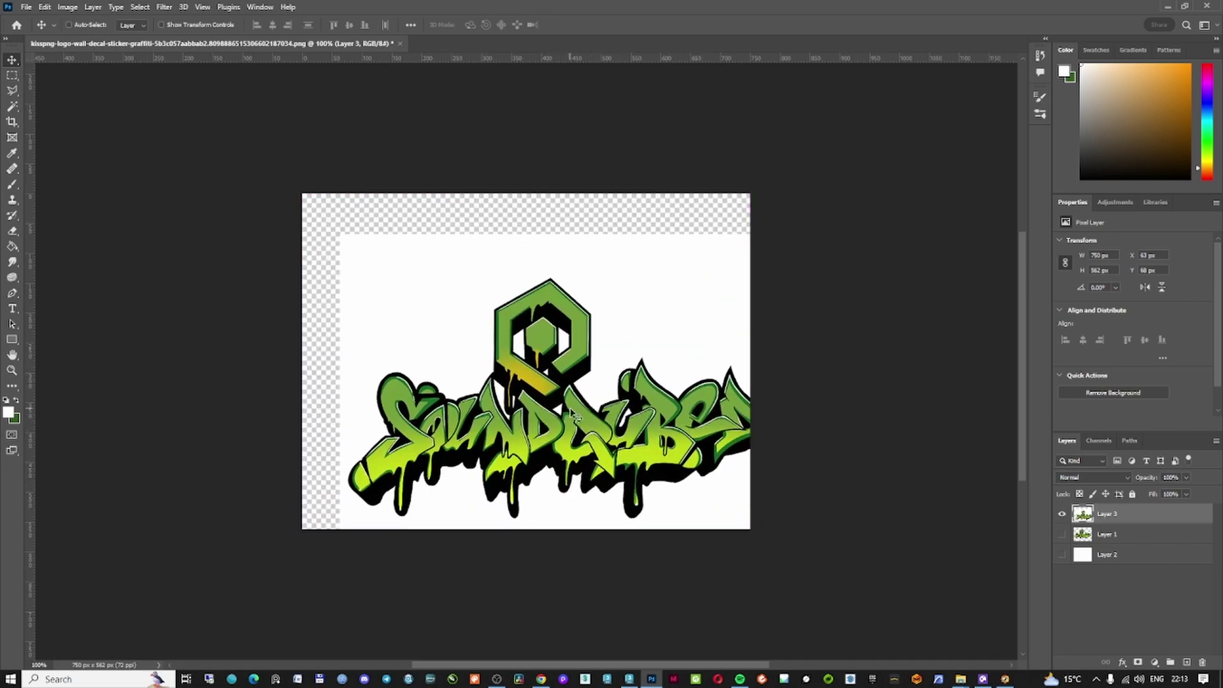
{"action": "key", "text": "ctrl+z"}
Compare the transparent graffiti, white background and stamped layer by toggling their visibility, ending with Layer 3 and Layer 1 shown.
{"action": "left_click", "coordinate": [1062, 513]}
{"action": "left_click", "coordinate": [1062, 534]}
{"action": "left_click", "coordinate": [1061, 554]}
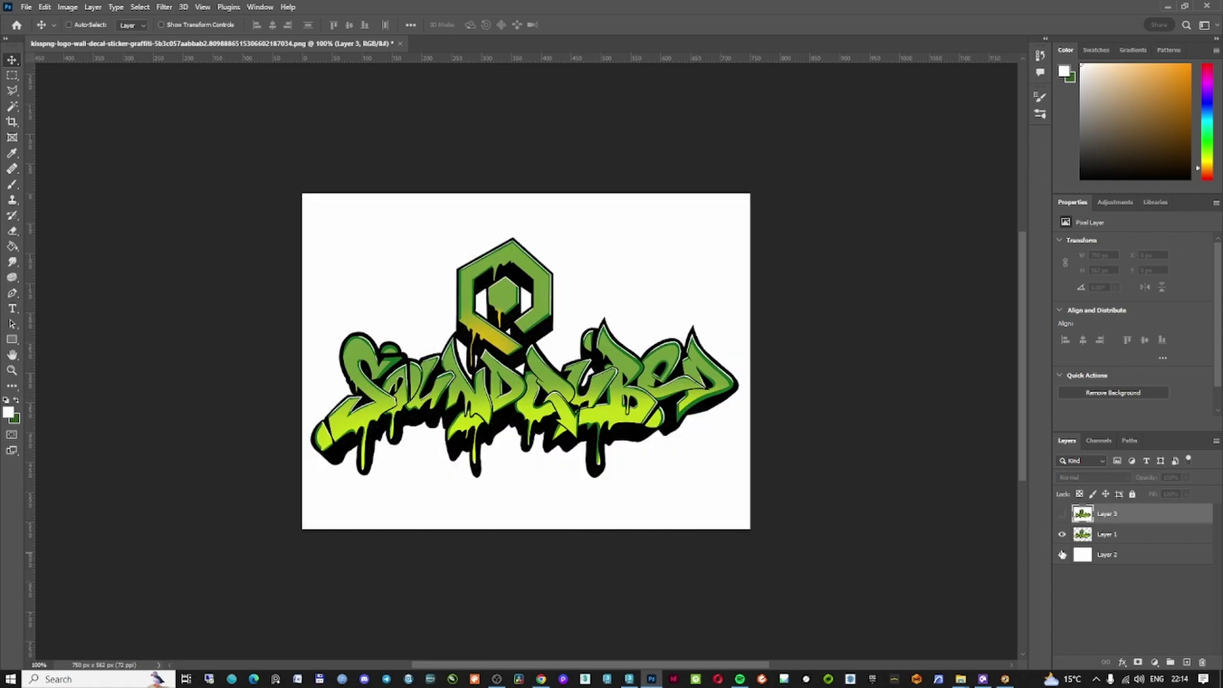
{"action": "left_click", "coordinate": [1062, 535]}
{"action": "left_click", "coordinate": [1062, 535]}
{"action": "left_click", "coordinate": [1061, 554]}
{"action": "left_click", "coordinate": [1062, 554]}
{"action": "left_click", "coordinate": [1062, 554]}
{"action": "left_click", "coordinate": [1062, 537]}
{"action": "left_click_drag", "start_coordinate": [1062, 554], "coordinate": [1063, 515]}
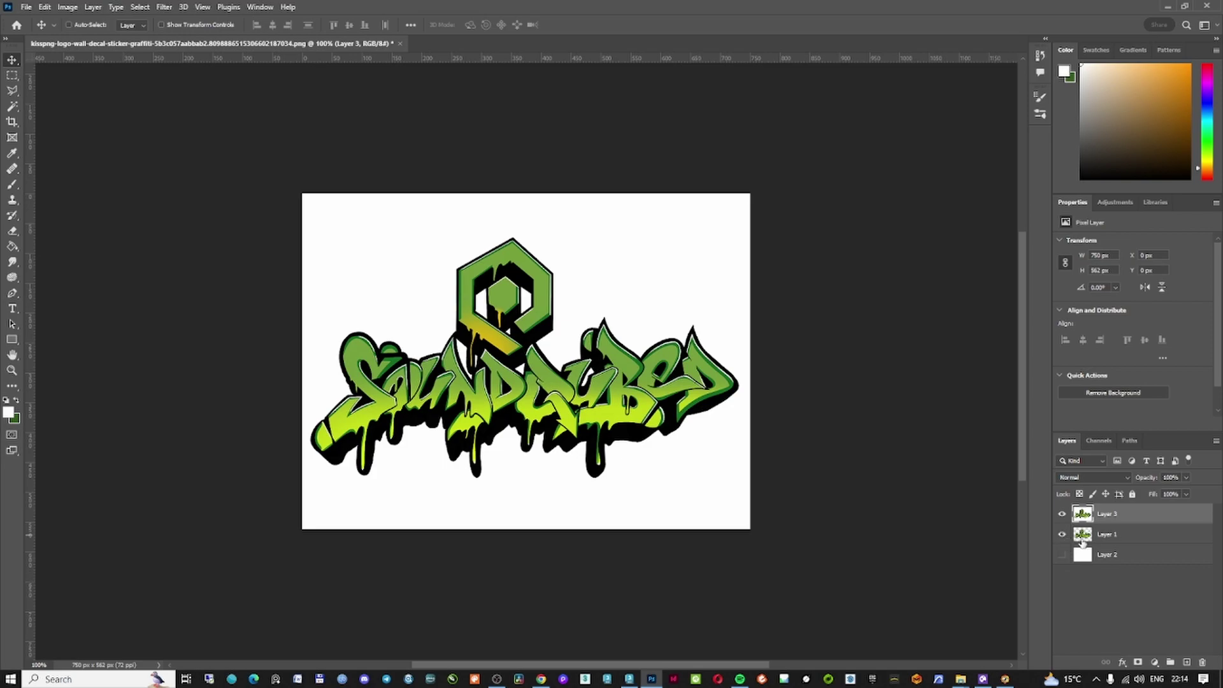
Select Layer 1's opaque pixels, hide that layer, and add the selection as a layer mask on Layer 3.
{"action": "left_click", "coordinate": [1082, 539], "text": "ctrl"}
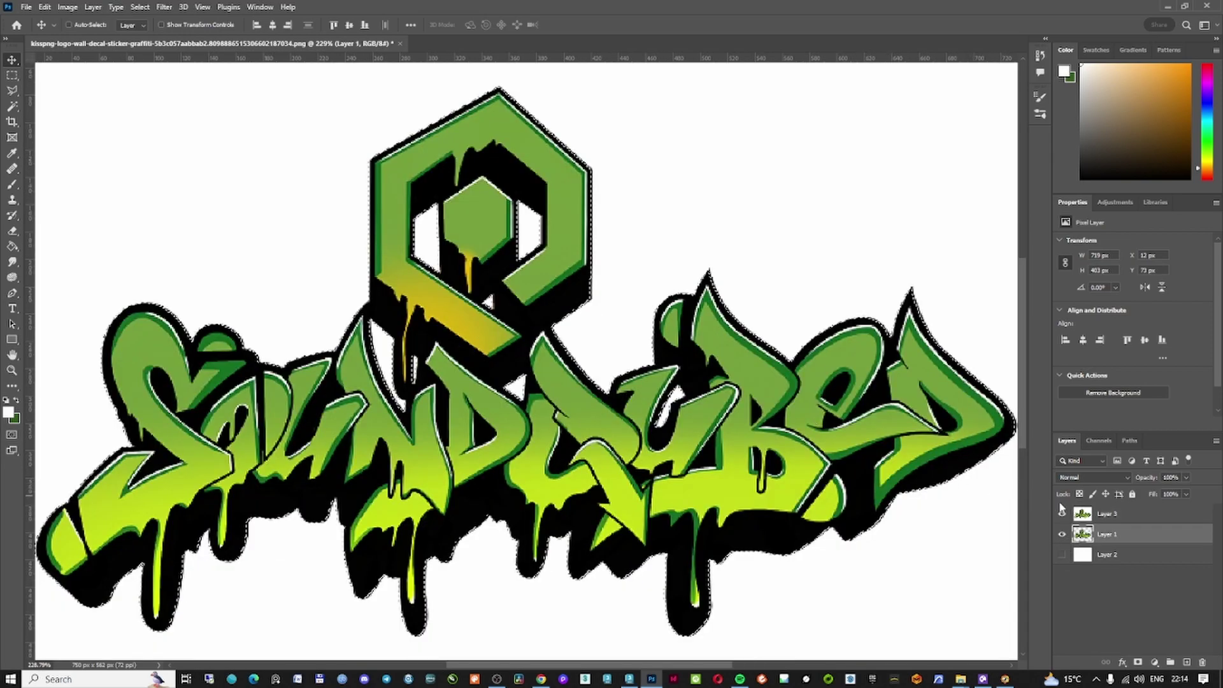
{"action": "left_click", "coordinate": [1099, 513]}
{"action": "scroll", "coordinate": [722, 430], "scroll_direction": "down", "scroll_amount": 4, "text": "alt"}
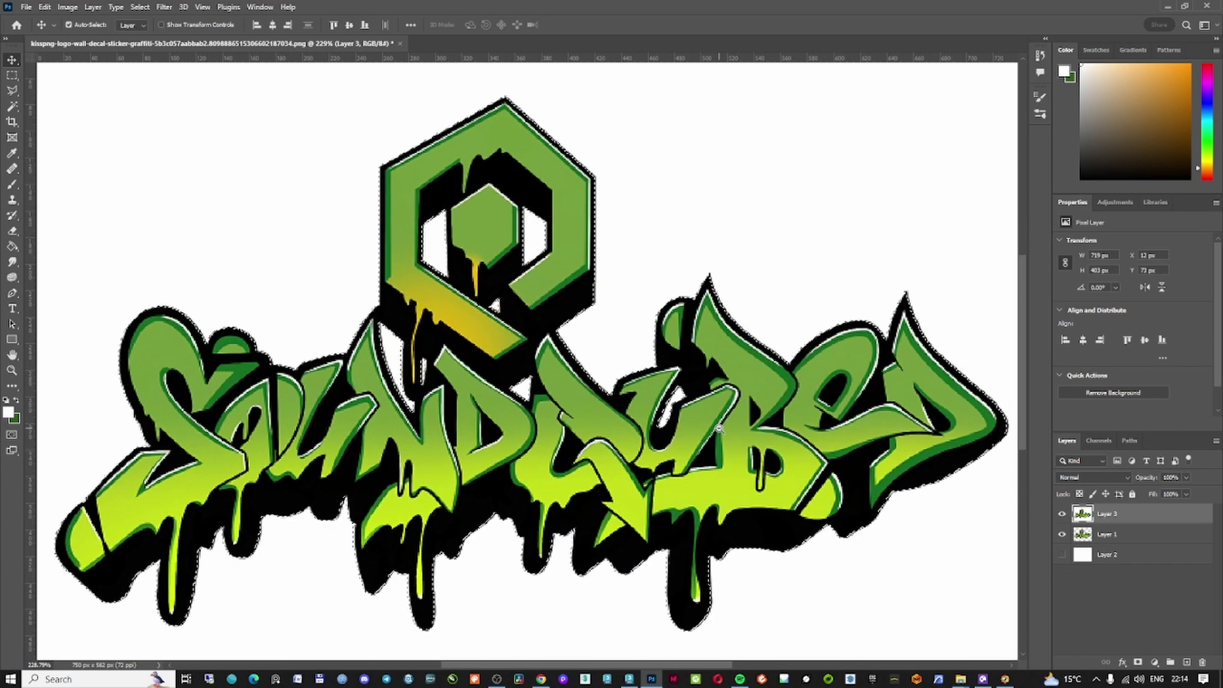
{"action": "left_click", "coordinate": [1061, 534]}
{"action": "left_click", "coordinate": [1138, 662]}
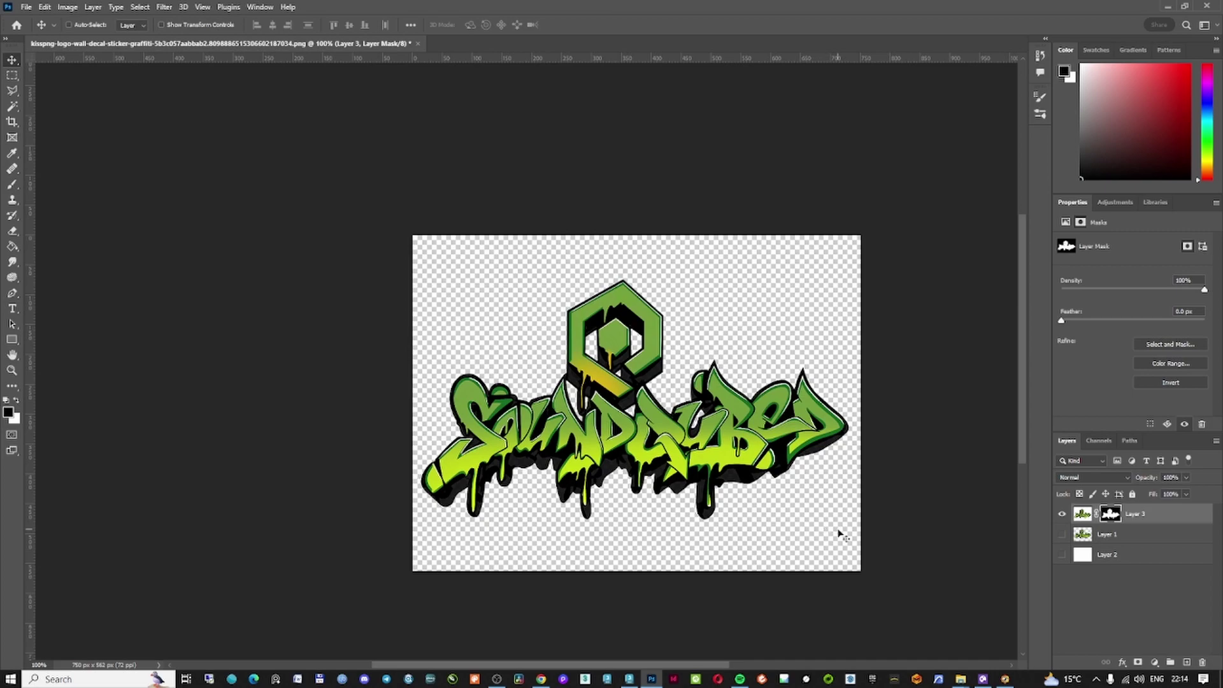
Display Layer 3's black-and-white mask by itself and examine it enlarged.
{"action": "left_click", "coordinate": [1109, 513], "text": "alt"}
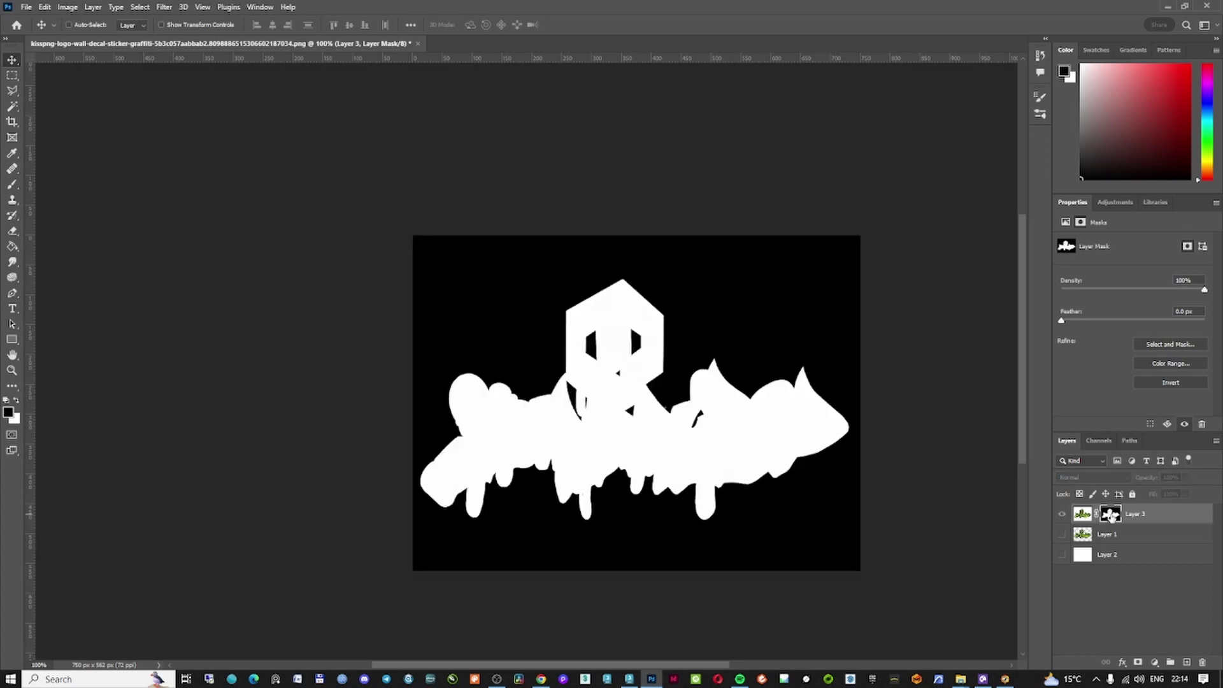
{"action": "left_click", "coordinate": [654, 413], "text": "ctrl"}
{"action": "left_click", "coordinate": [654, 412], "text": "ctrl+alt"}
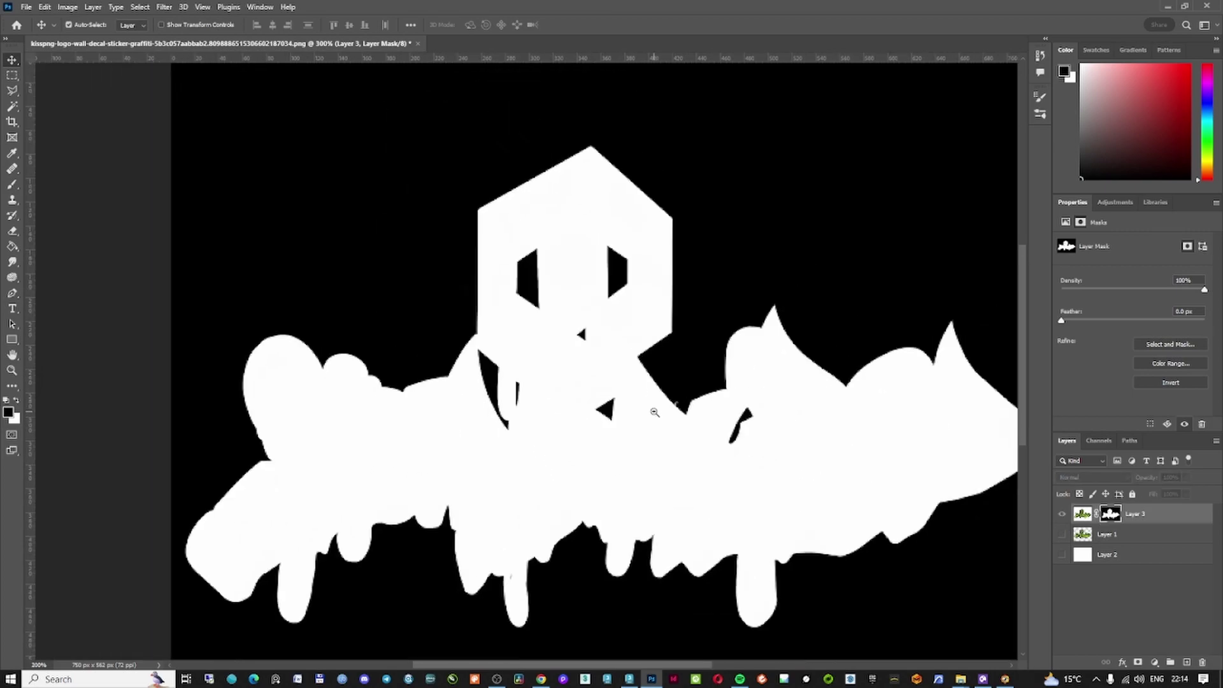
Switch back to 3ds Max and review the graffiti bitmap's alpha output options, keeping Image Alpha.
{"action": "left_click", "coordinate": [654, 412], "text": "ctrl+alt"}
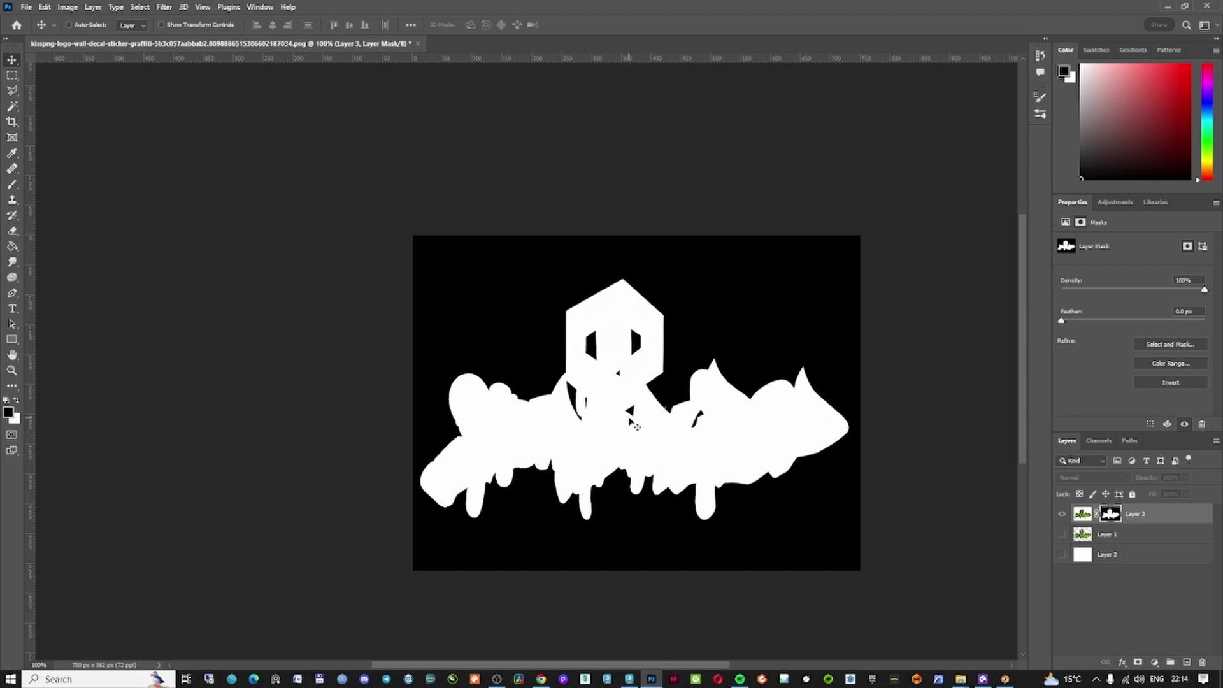
{"action": "left_click", "coordinate": [1167, 6]}
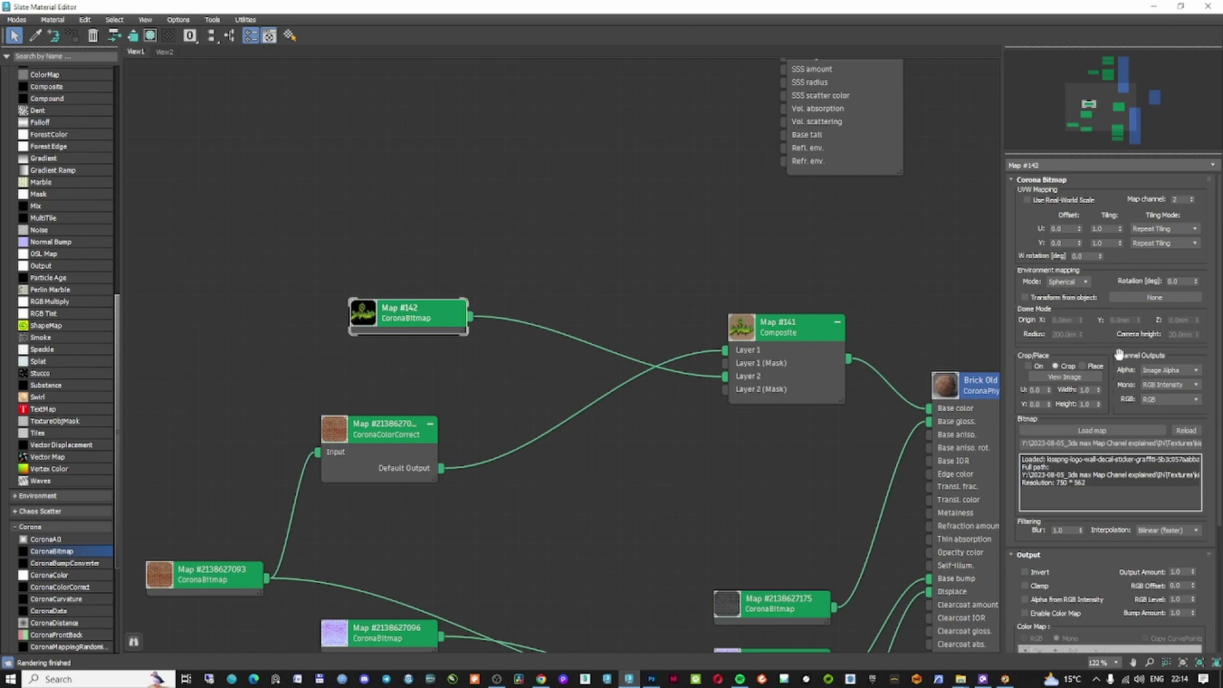
{"action": "left_click", "coordinate": [1157, 370]}
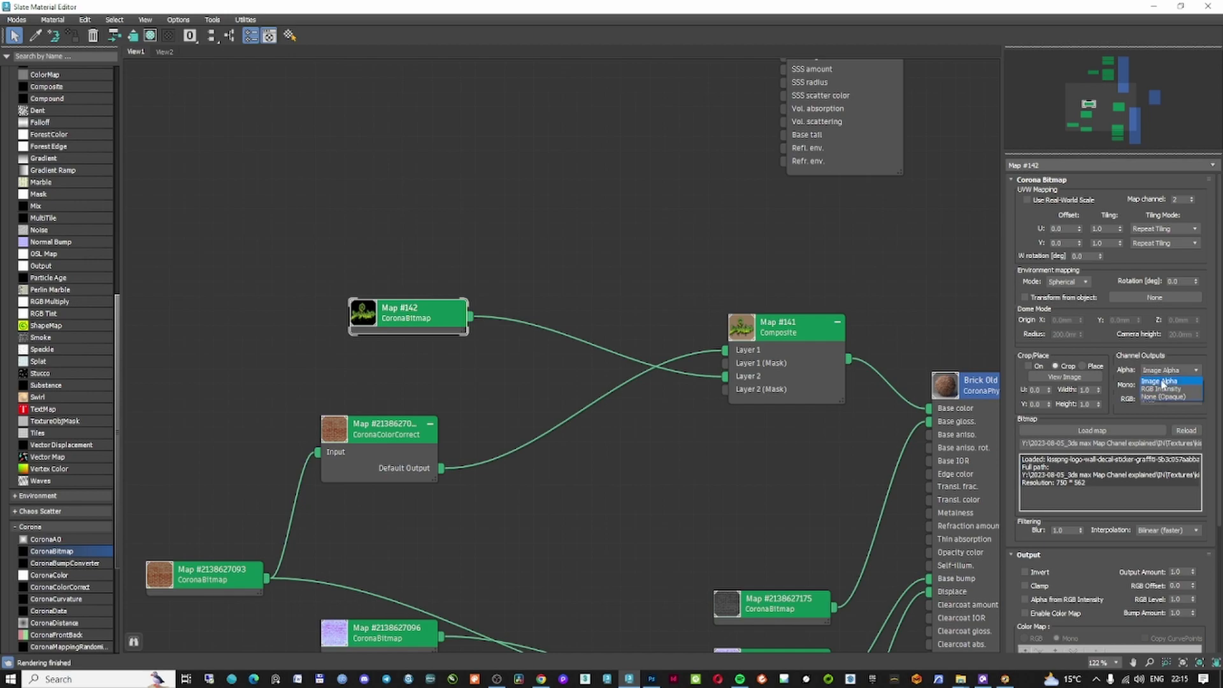
{"action": "left_click", "coordinate": [1162, 389]}
{"action": "left_click", "coordinate": [1153, 6]}
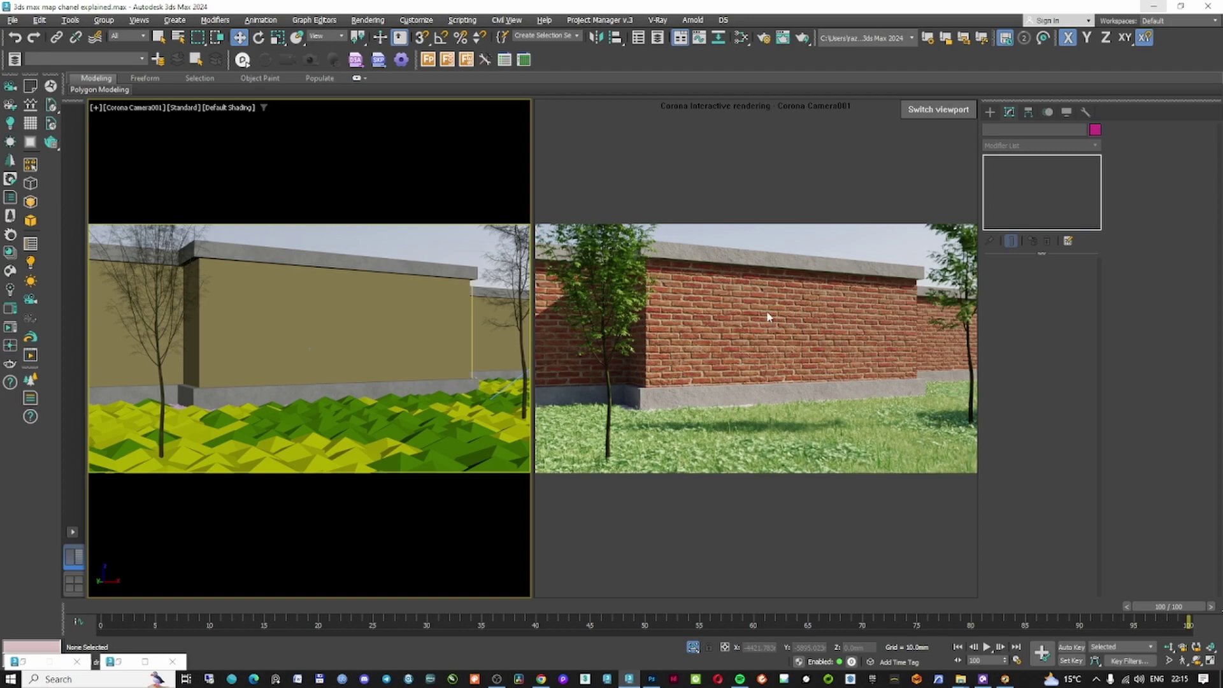
Select the brick wall and check the graffiti bitmap's map channel in the material editor.
{"action": "left_click", "coordinate": [409, 356]}
{"action": "key", "text": "m"}
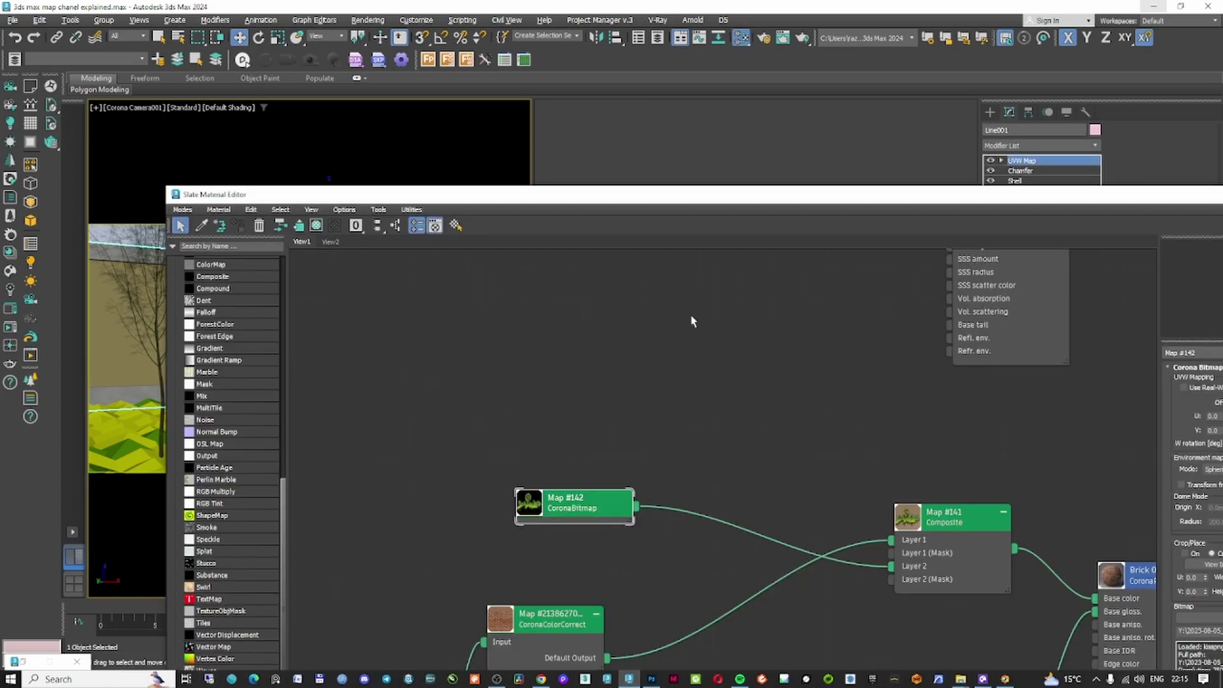
{"action": "left_click_drag", "start_coordinate": [573, 194], "coordinate": [482, 121]}
{"action": "left_click_drag", "start_coordinate": [480, 417], "coordinate": [437, 374]}
{"action": "left_click_drag", "start_coordinate": [931, 122], "coordinate": [713, 122]}
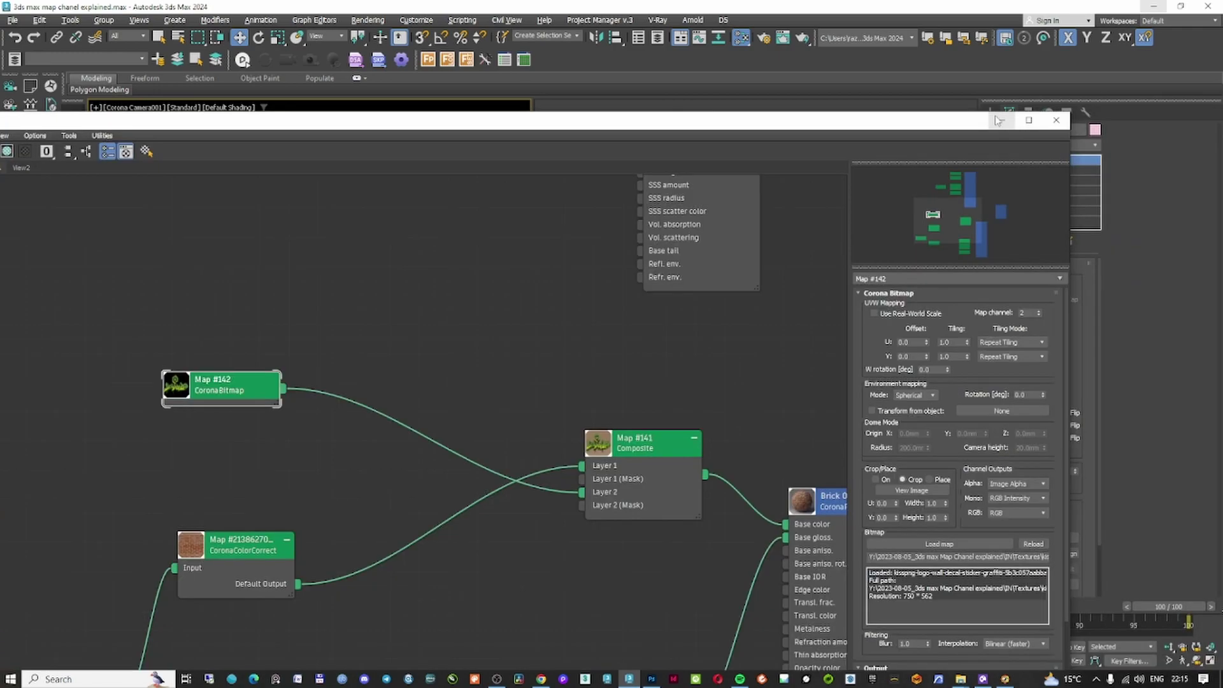
{"action": "left_click", "coordinate": [1001, 121]}
Duplicate the wall's UVW Map modifier onto the top of the stack and set the copy to Planar mapping.
{"action": "left_click", "coordinate": [1040, 146]}
{"action": "right_click", "coordinate": [1030, 160]}
{"action": "left_click", "coordinate": [1059, 209]}
{"action": "right_click", "coordinate": [1042, 165]}
{"action": "left_click", "coordinate": [1076, 227]}
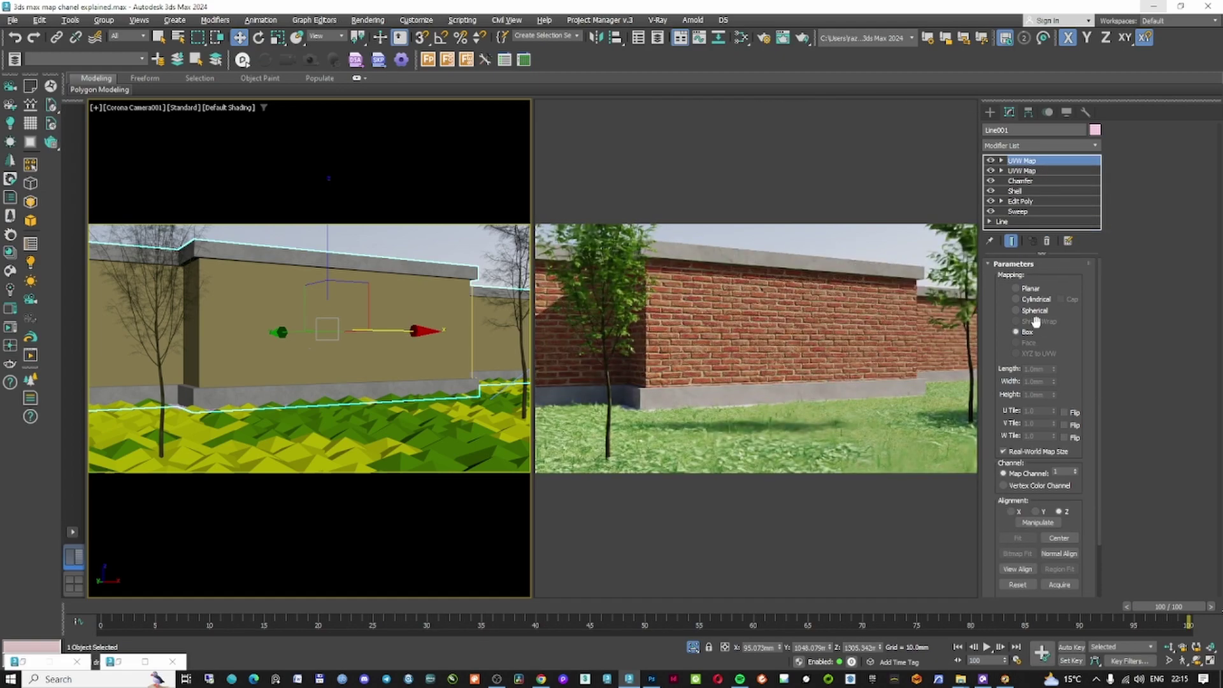
{"action": "left_click", "coordinate": [1028, 290]}
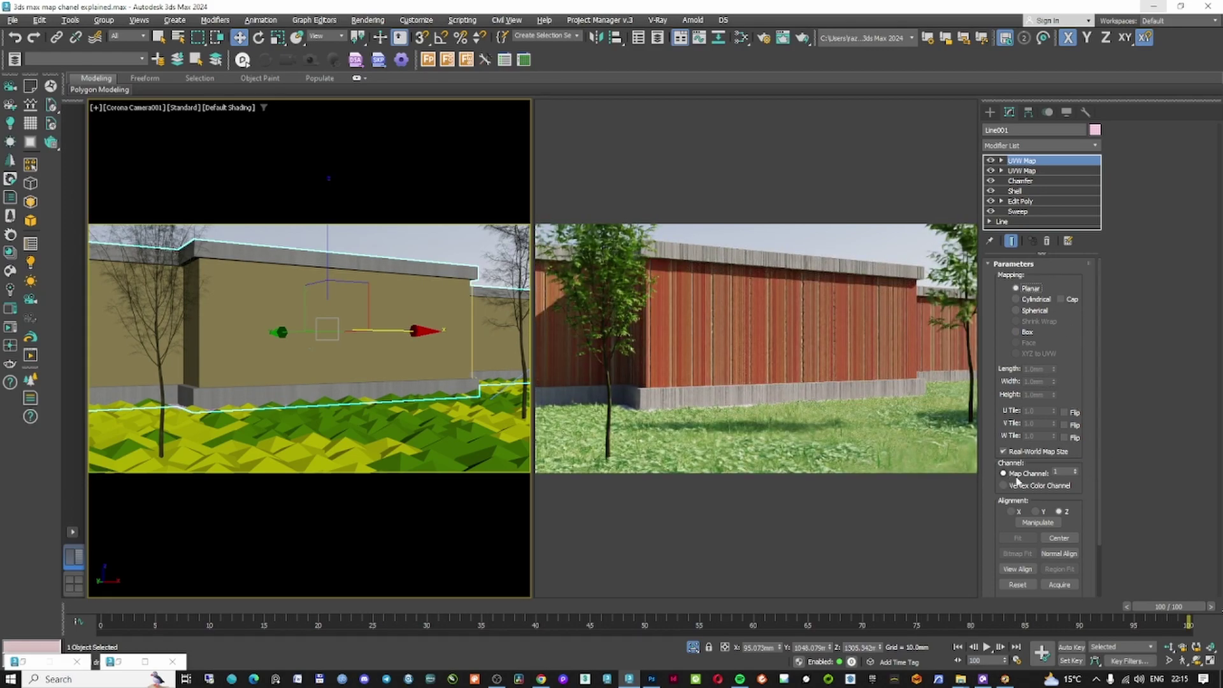
{"action": "left_click", "coordinate": [1064, 471]}
Compare the UVW mapping settings of the brick colour correction, brick bitmap and graffiti bitmap in the material editor.
{"action": "left_click", "coordinate": [438, 354]}
{"action": "key", "text": "m"}
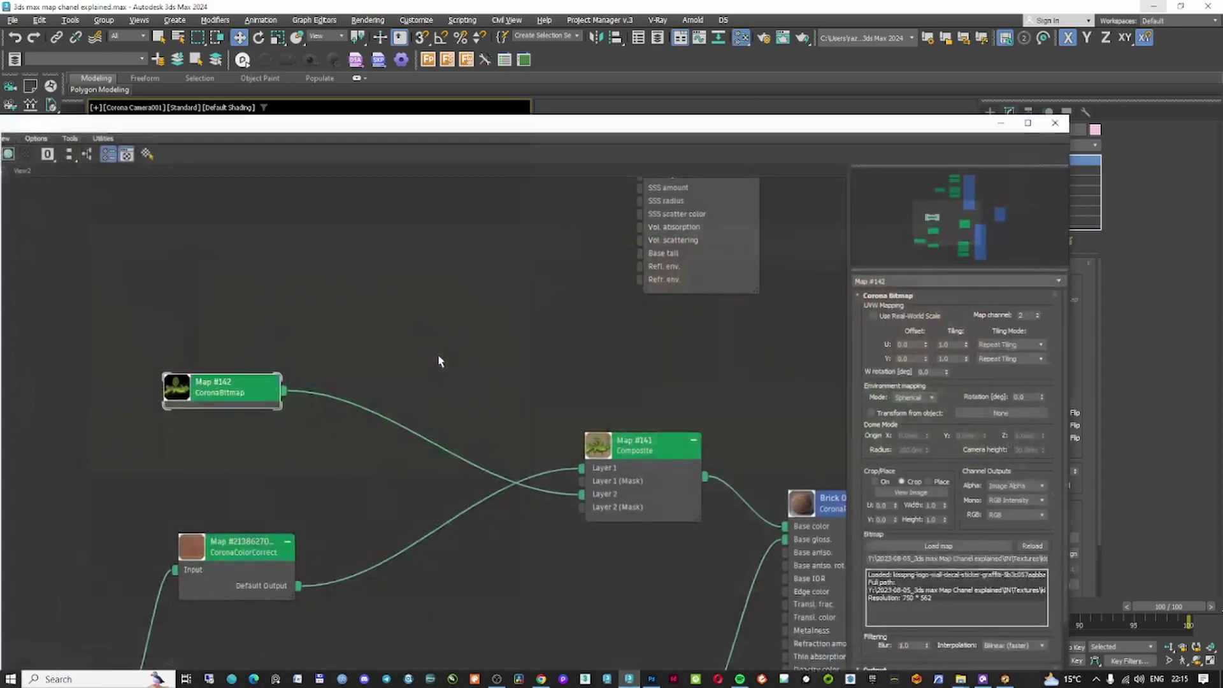
{"action": "double_click", "coordinate": [257, 540]}
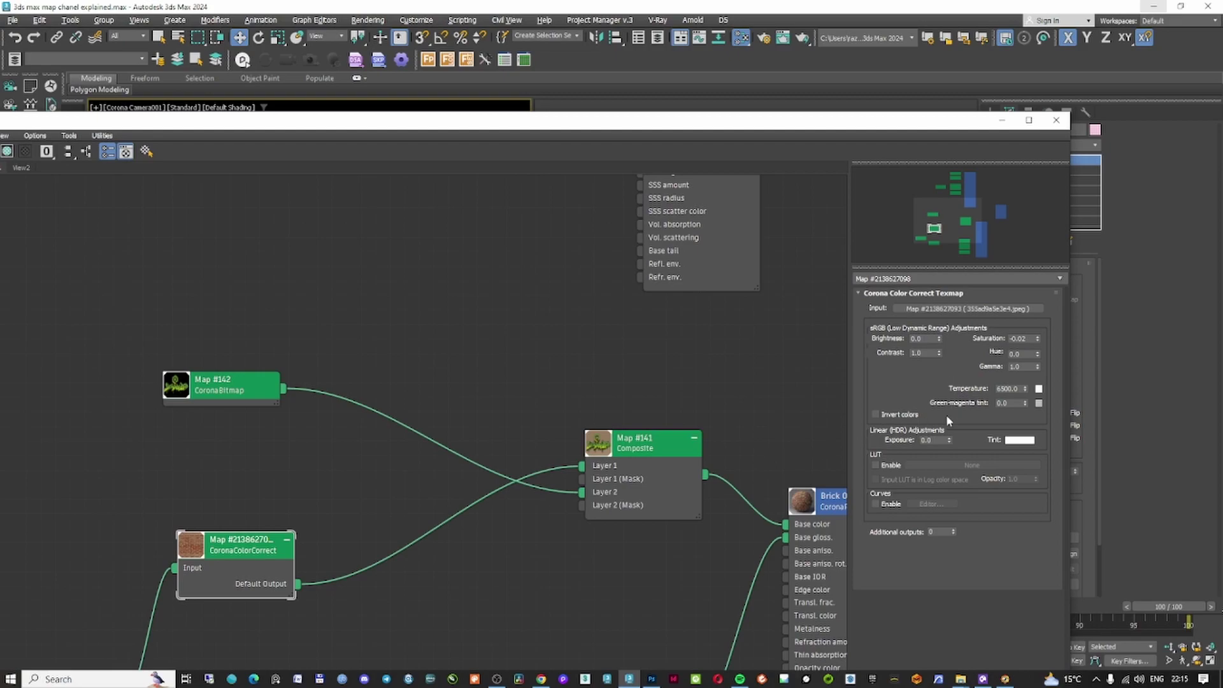
{"action": "middle_click_drag", "start_coordinate": [260, 529], "coordinate": [319, 431]}
{"action": "scroll", "coordinate": [319, 430], "scroll_direction": "down", "scroll_amount": 1}
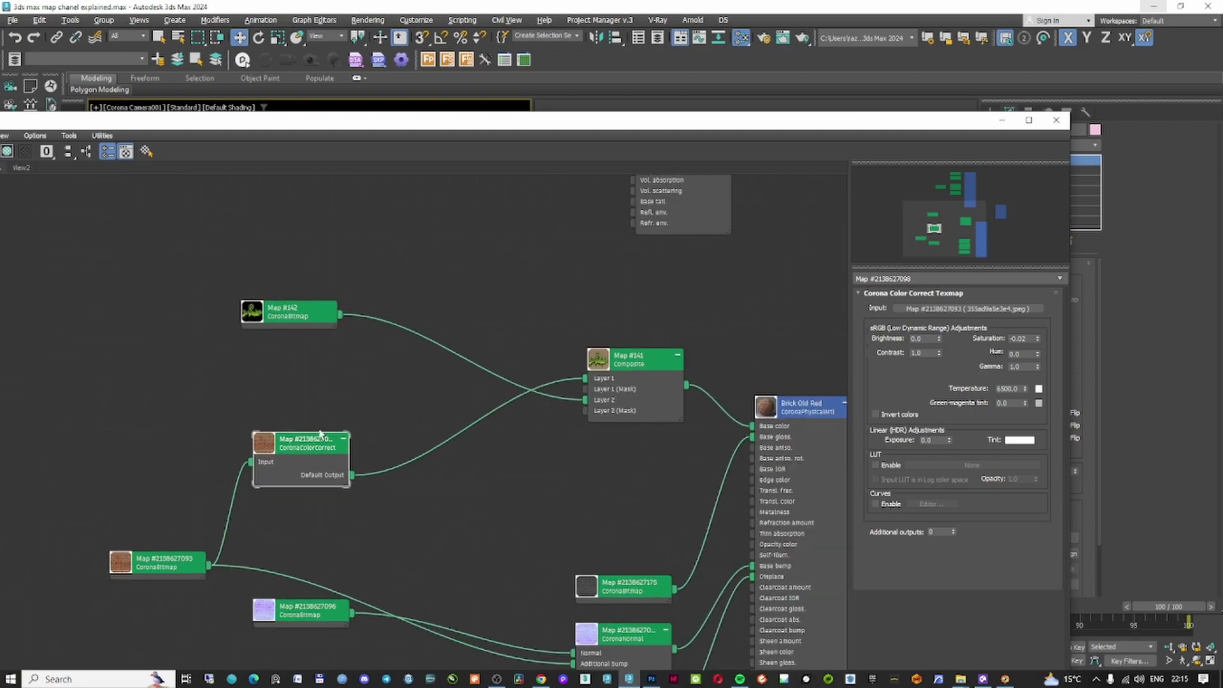
{"action": "left_click_drag", "start_coordinate": [165, 568], "coordinate": [165, 556]}
{"action": "double_click", "coordinate": [166, 556]}
{"action": "double_click", "coordinate": [322, 313]}
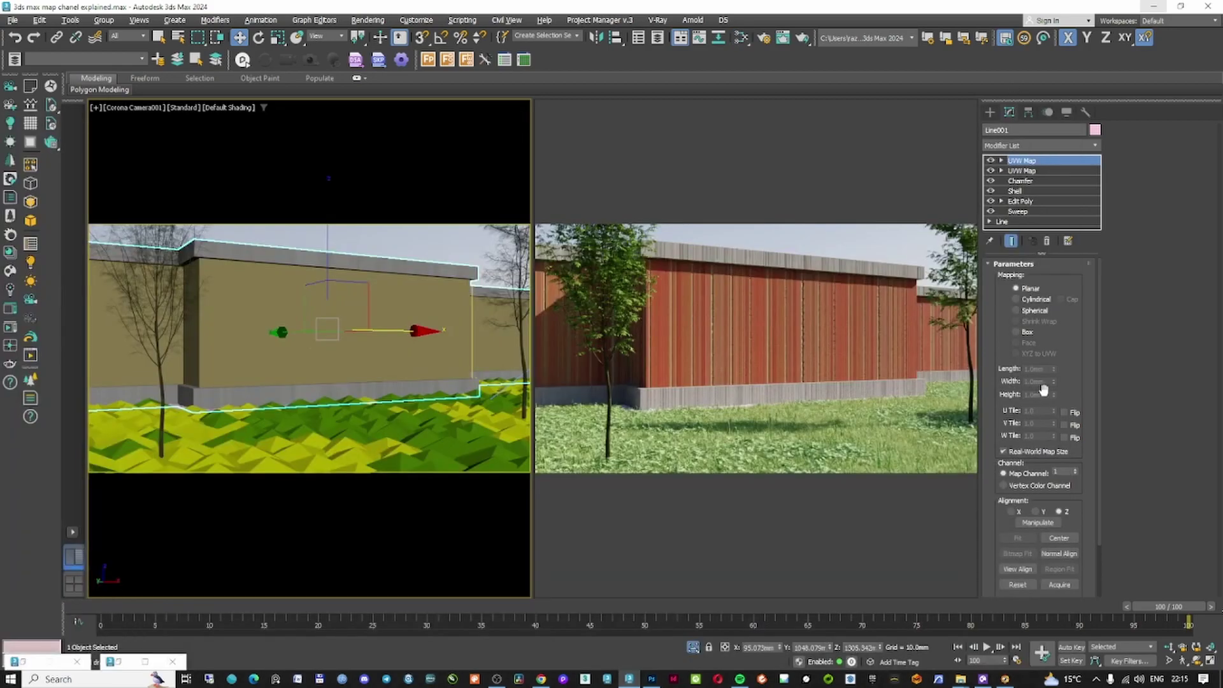
Set the top UVW Map modifier to map channel 2 and turn off Real-World Map Size.
{"action": "left_click", "coordinate": [1075, 470]}
{"action": "key", "text": "alt+w"}
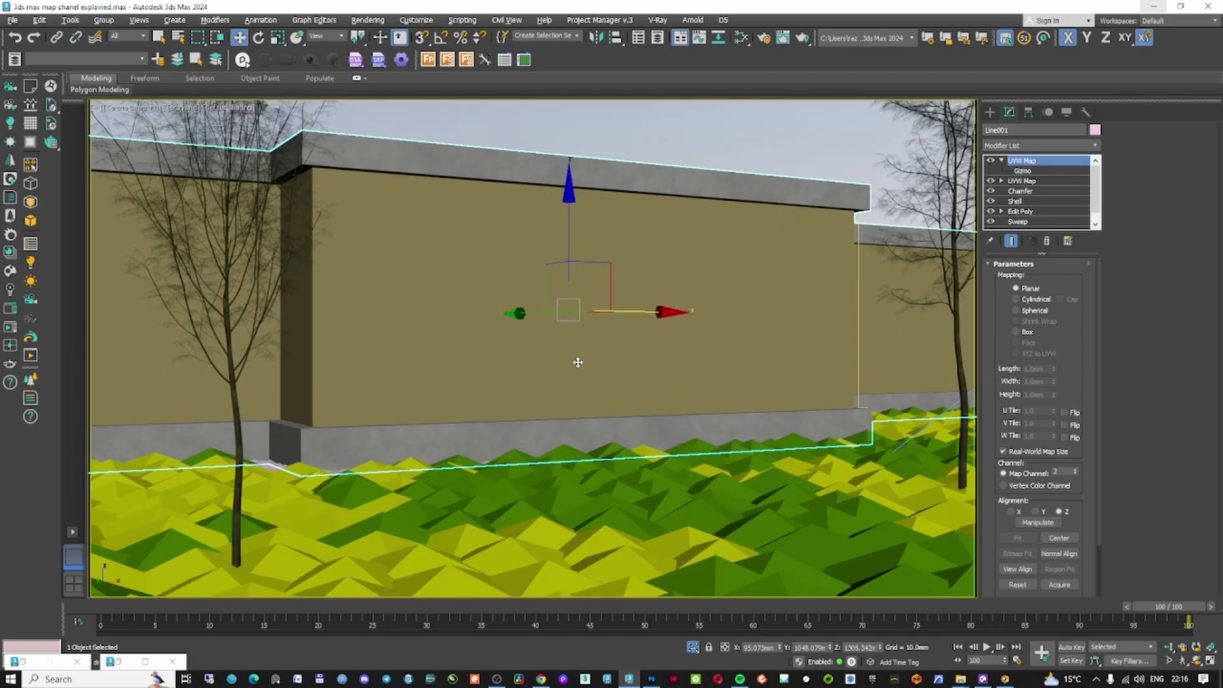
{"action": "left_click", "coordinate": [1004, 451]}
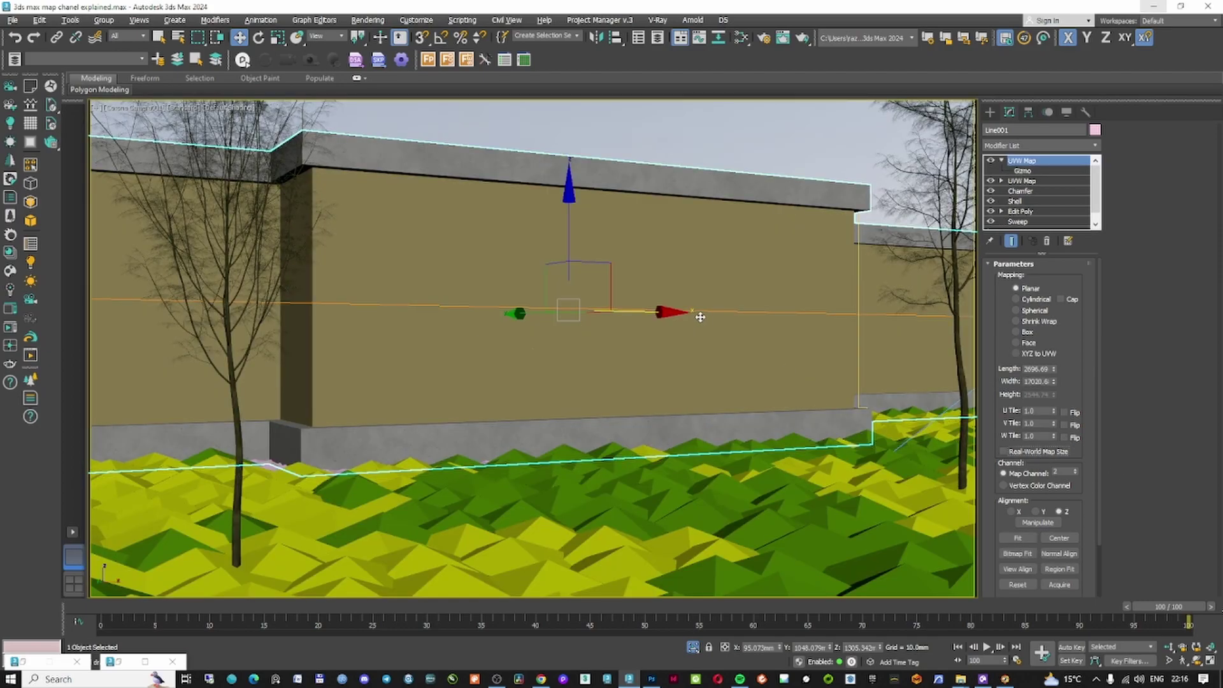
Rotate the planar mapping gizmo upright so it is parallel to the wall's face, and return to the shaded camera view.
{"action": "right_click", "coordinate": [665, 311]}
{"action": "left_click", "coordinate": [684, 323]}
{"action": "key", "text": "t"}
{"action": "mouse_move", "coordinate": [627, 357]}
{"action": "middle_mouse_down", "text": "alt"}
{"action": "mouse_move", "coordinate": [681, 325]}
{"action": "mouse_move", "coordinate": [593, 306]}
{"action": "mouse_move", "coordinate": [637, 338]}
{"action": "middle_mouse_up", "text": "alt"}
{"action": "right_click", "coordinate": [592, 306]}
{"action": "left_click", "coordinate": [605, 326]}
{"action": "key", "text": "F3"}
{"action": "key", "text": "1"}
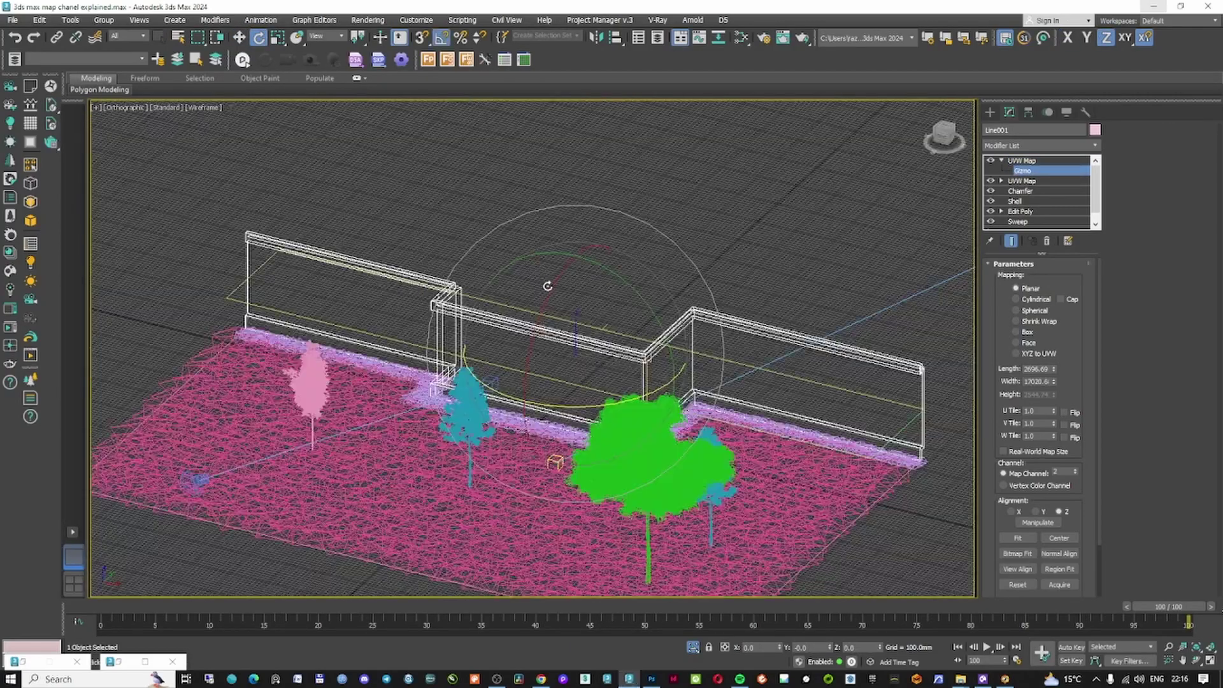
{"action": "left_click_drag", "start_coordinate": [547, 286], "coordinate": [528, 338]}
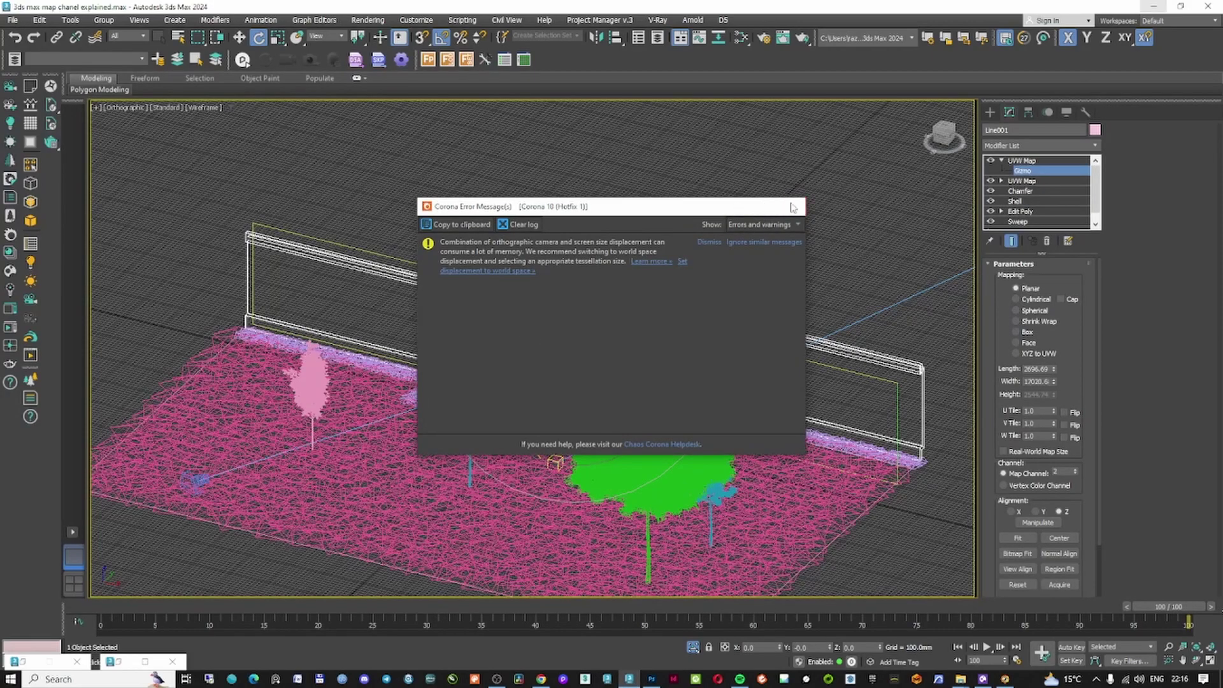
{"action": "left_click", "coordinate": [792, 206]}
{"action": "key", "text": "c"}
{"action": "key", "text": "F3"}
Scale the mapping gizmo narrower along the wall's length to fit the front wall section.
{"action": "right_click", "coordinate": [635, 260]}
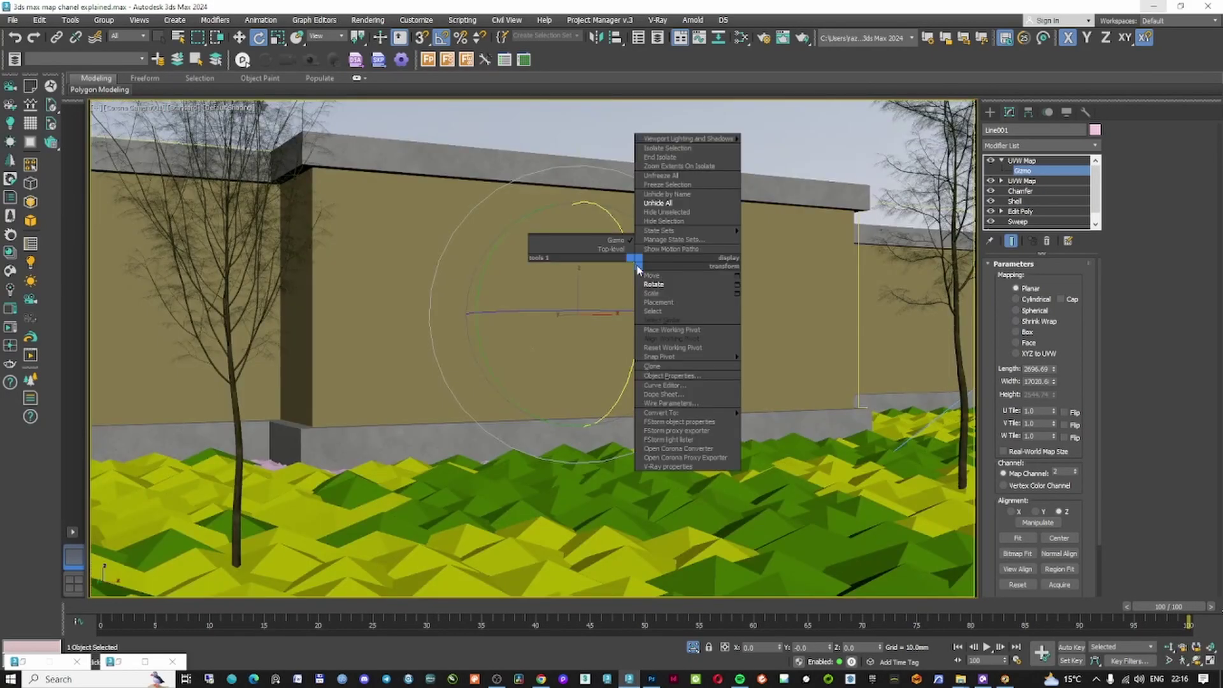
{"action": "key", "text": "r"}
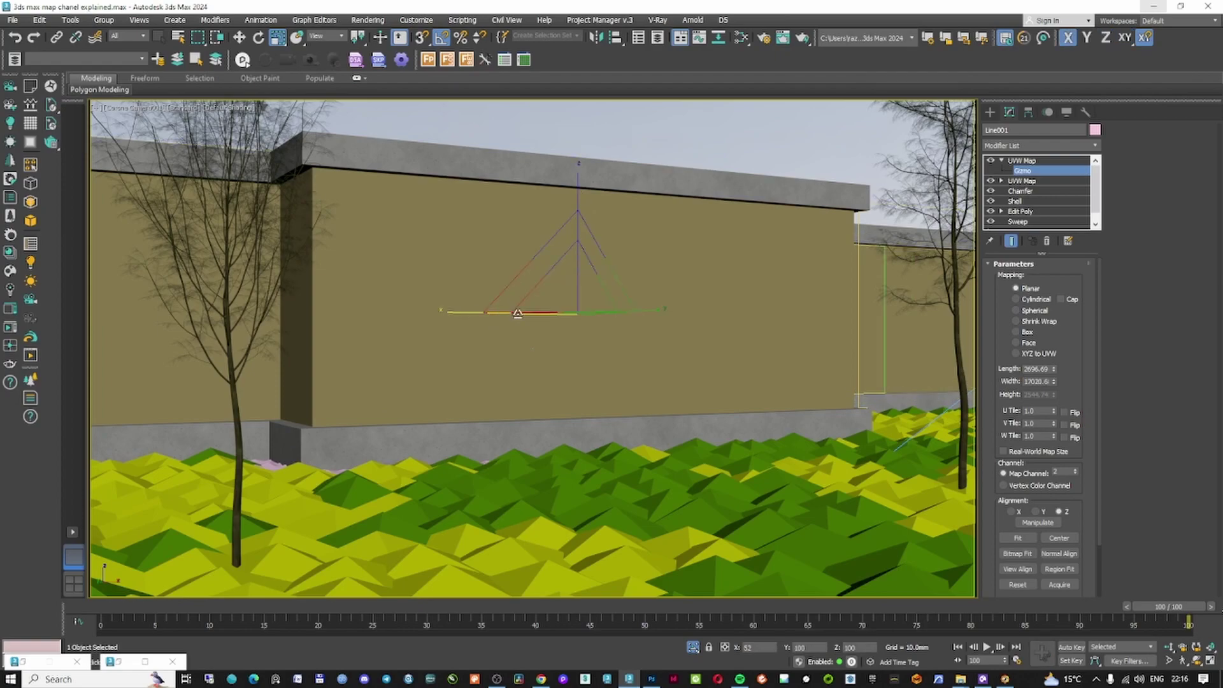
{"action": "key", "text": "F3"}
{"action": "mouse_move", "coordinate": [561, 313]}
{"action": "left_mouse_down"}
{"action": "mouse_move", "coordinate": [702, 317]}
{"action": "mouse_move", "coordinate": [683, 316]}
{"action": "left_mouse_up"}
Move the mapping gizmo onto the middle of the front wall section and restore the side-by-side viewport and render layout.
{"action": "right_click", "coordinate": [576, 283]}
{"action": "left_click", "coordinate": [594, 304]}
{"action": "right_click", "coordinate": [683, 317]}
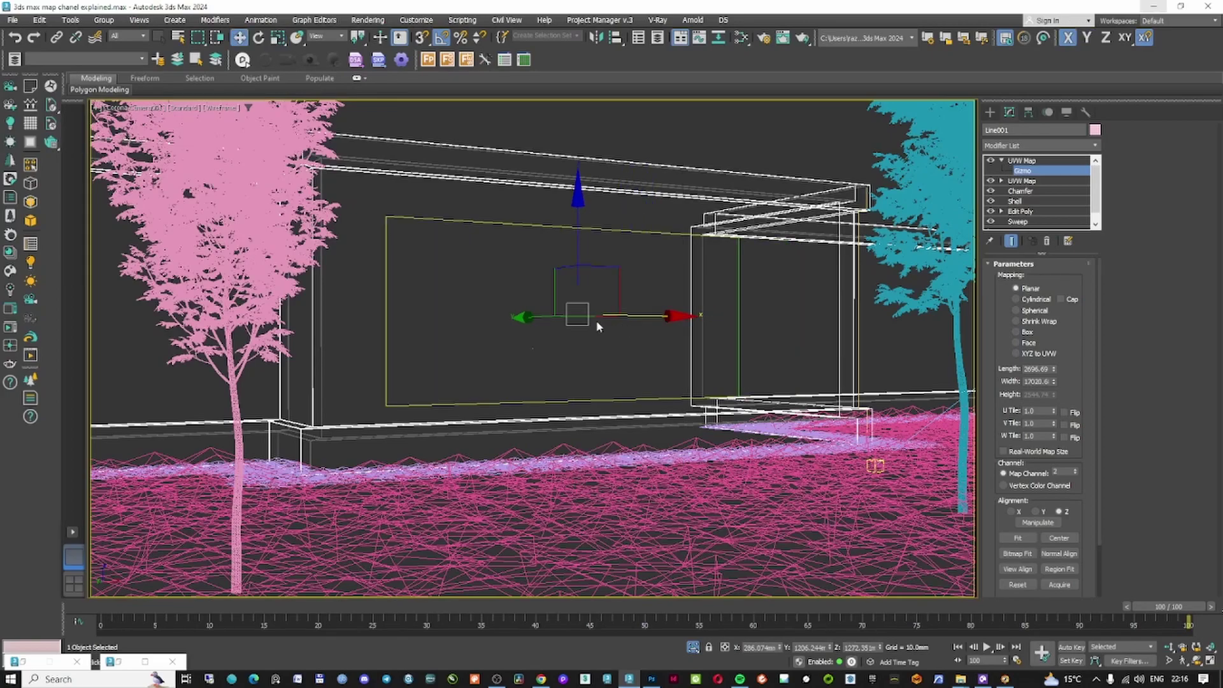
{"action": "key", "text": "F3"}
{"action": "left_click_drag", "start_coordinate": [542, 319], "coordinate": [616, 317]}
{"action": "left_click_drag", "start_coordinate": [716, 312], "coordinate": [690, 312]}
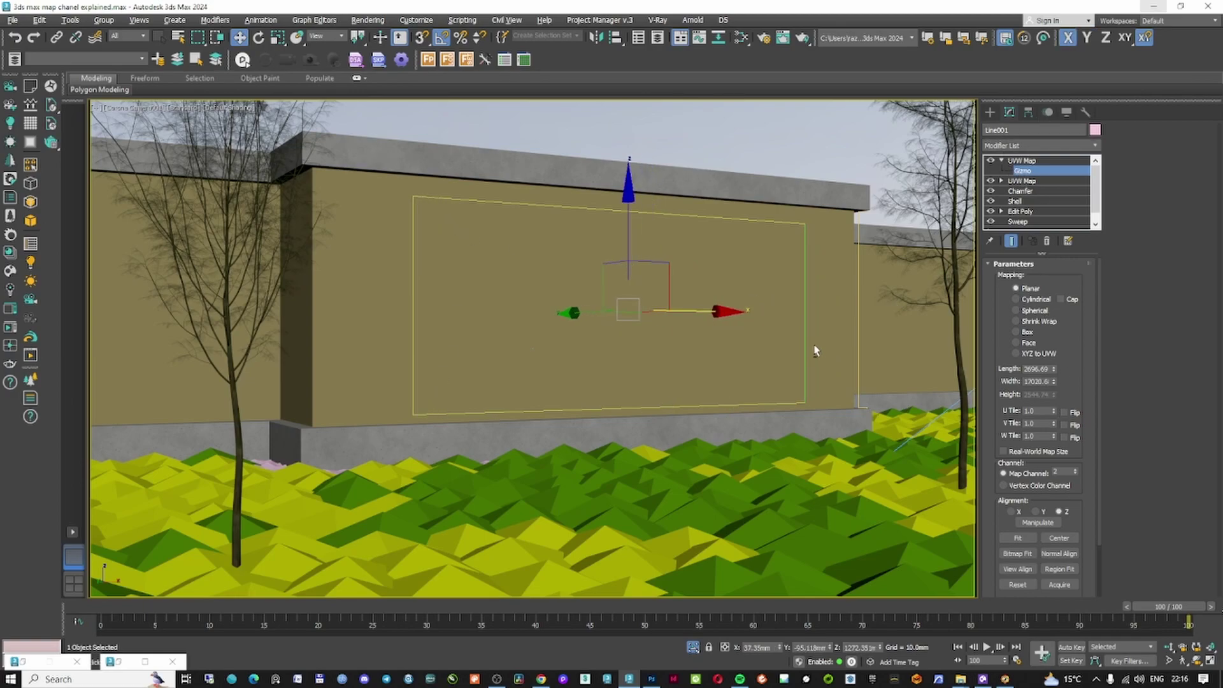
{"action": "key", "text": "alt+w"}
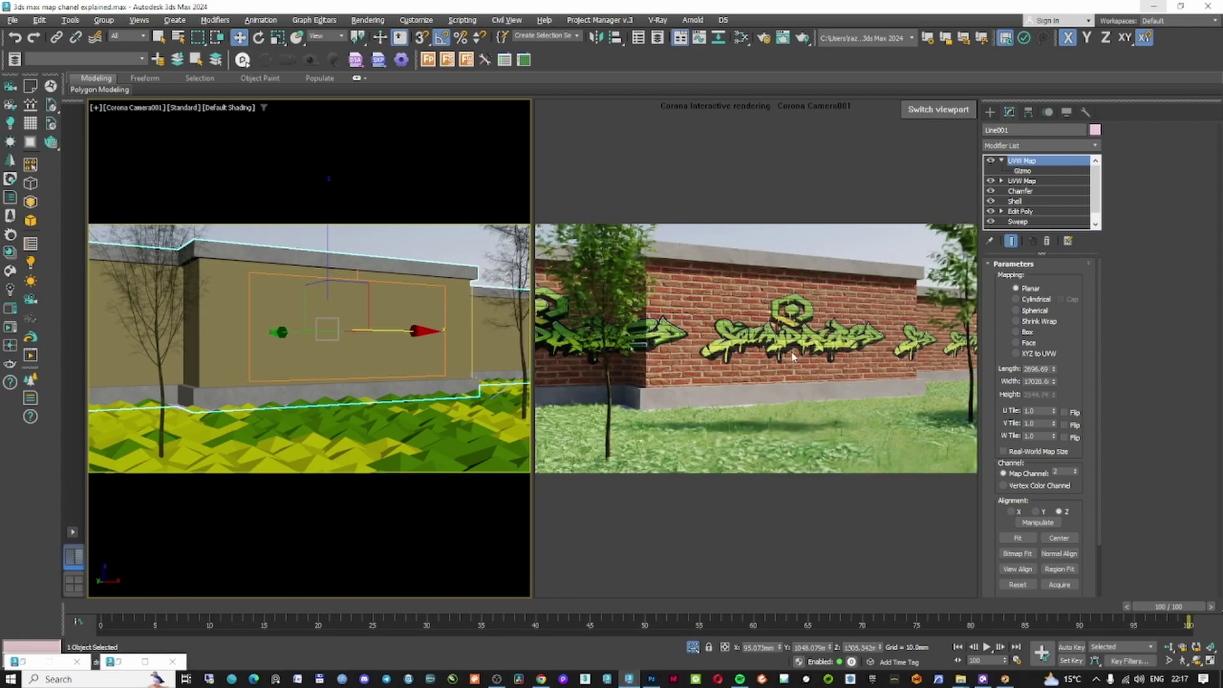
Set both the U and V tiling modes of the graffiti bitmap to No Tiling.
{"action": "right_click", "coordinate": [414, 328]}
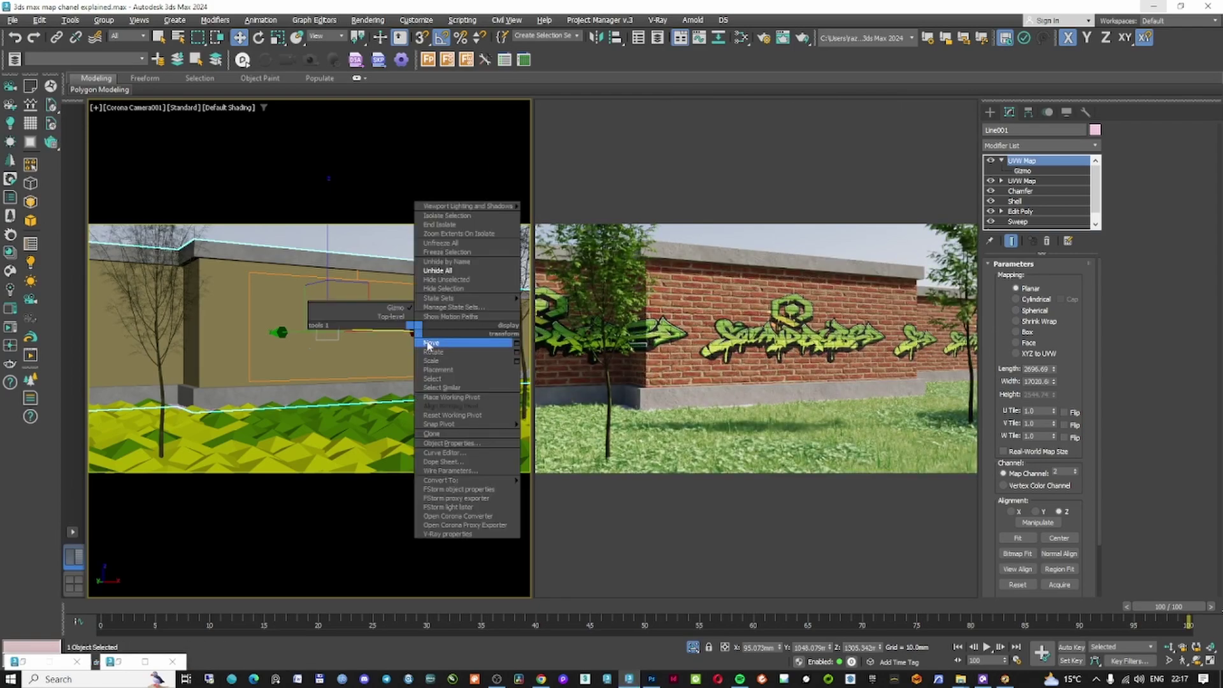
{"action": "left_click", "coordinate": [428, 342]}
{"action": "key", "text": "m"}
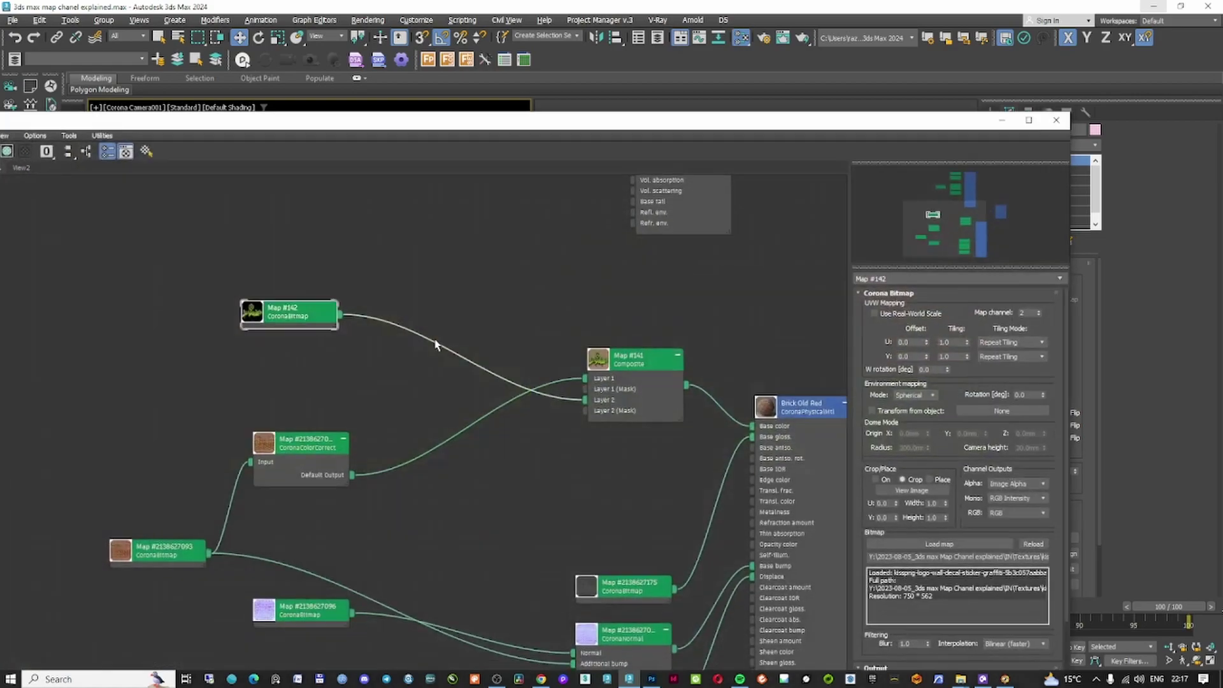
{"action": "left_click", "coordinate": [1008, 343]}
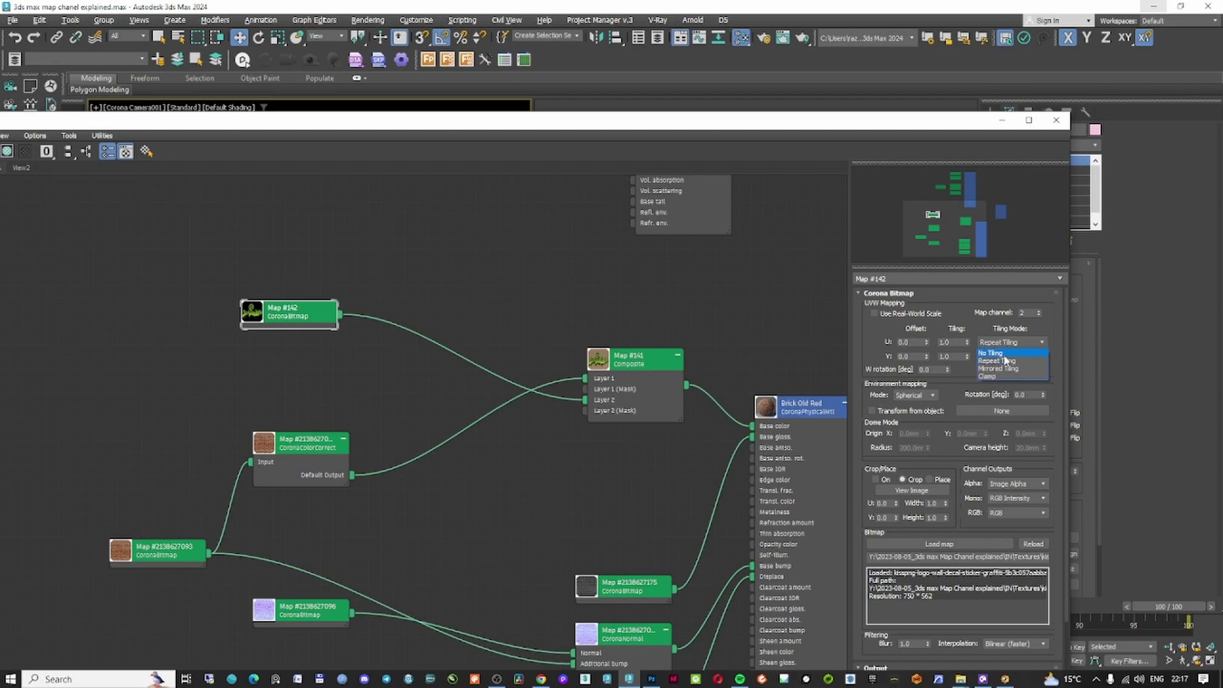
{"action": "left_click", "coordinate": [1007, 354]}
{"action": "left_click", "coordinate": [1006, 358]}
{"action": "left_click", "coordinate": [1005, 367]}
{"action": "left_click", "coordinate": [1001, 119]}
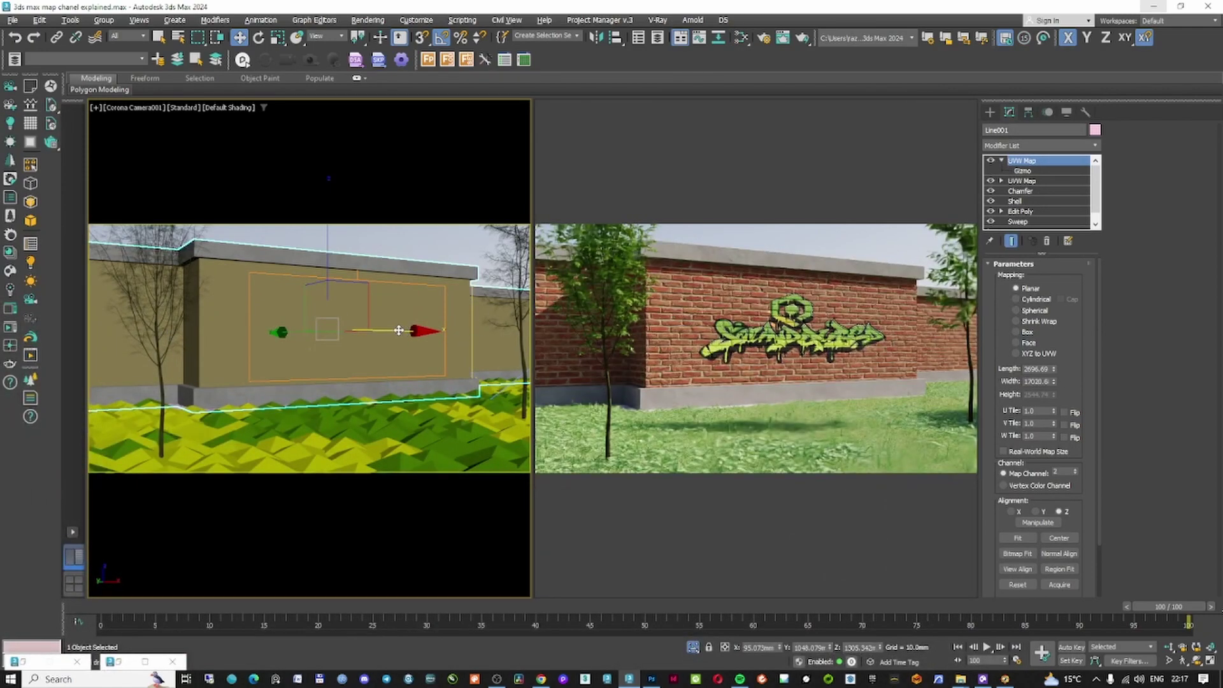
Move the graffiti's mapping gizmo up towards the wall's top edge, and lower it to the middle of the front face.
{"action": "left_click_drag", "start_coordinate": [398, 330], "coordinate": [353, 244]}
{"action": "left_click", "coordinate": [1022, 170]}
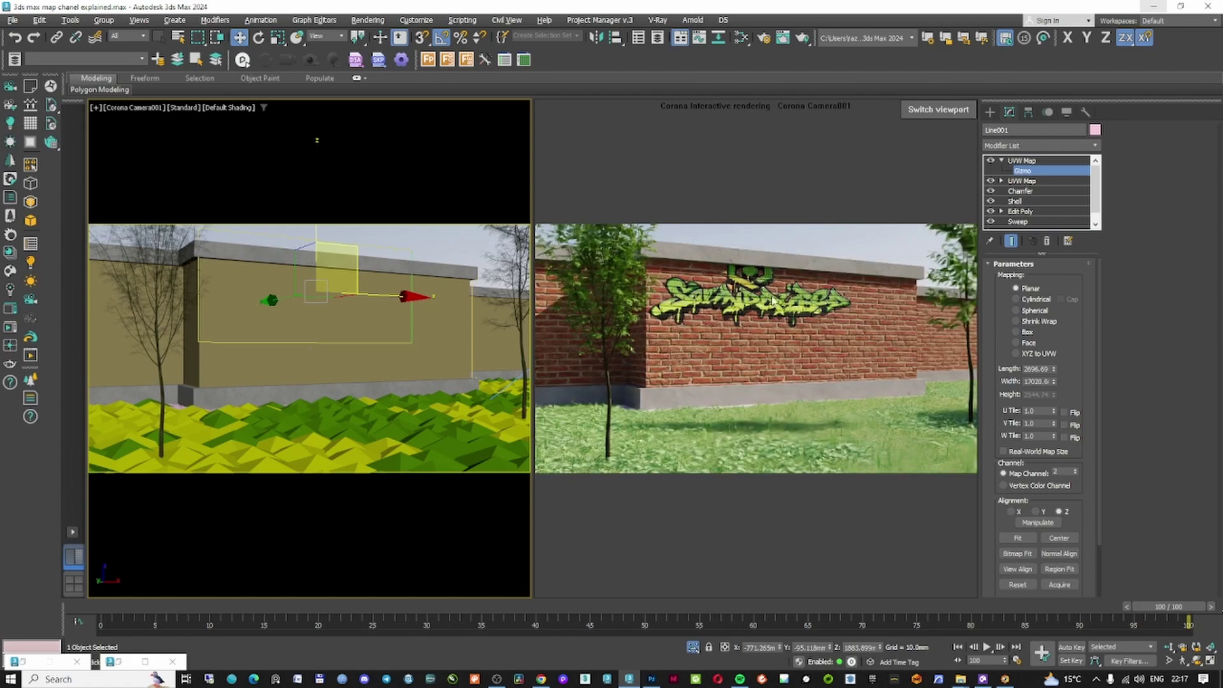
{"action": "left_click_drag", "start_coordinate": [359, 254], "coordinate": [385, 284]}
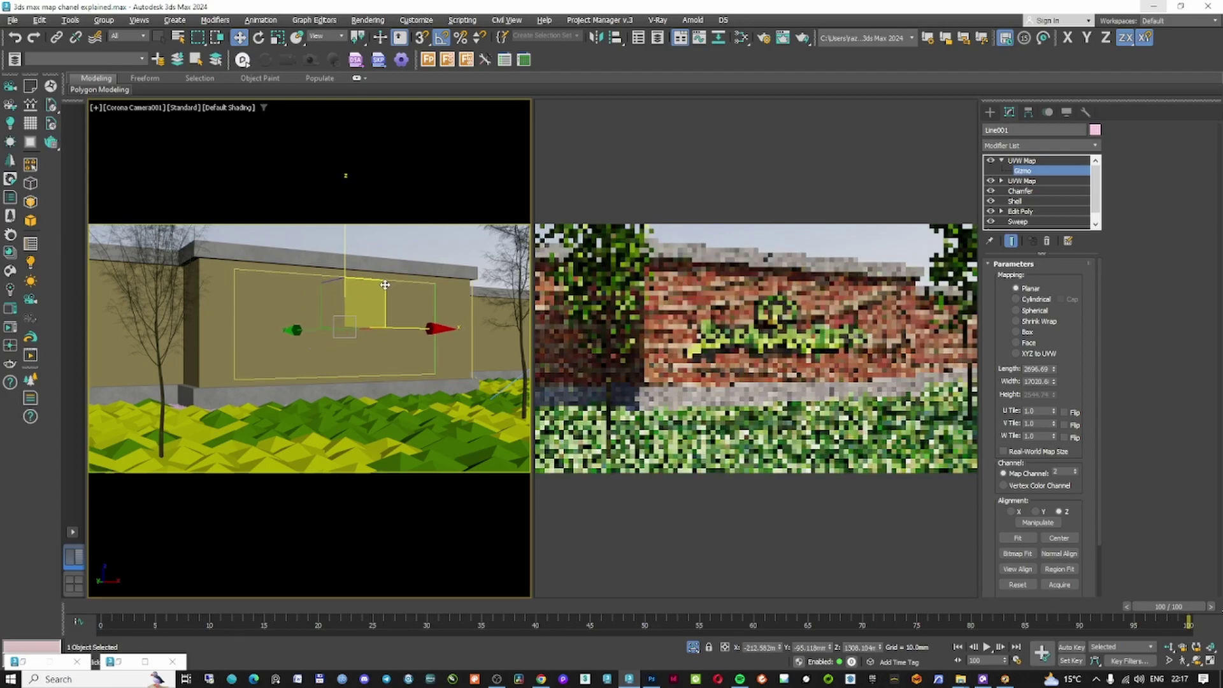
Duplicate the brick material's Composite map with its inputs and place the copy beside the Concrete Rough material.
{"action": "key", "text": "m"}
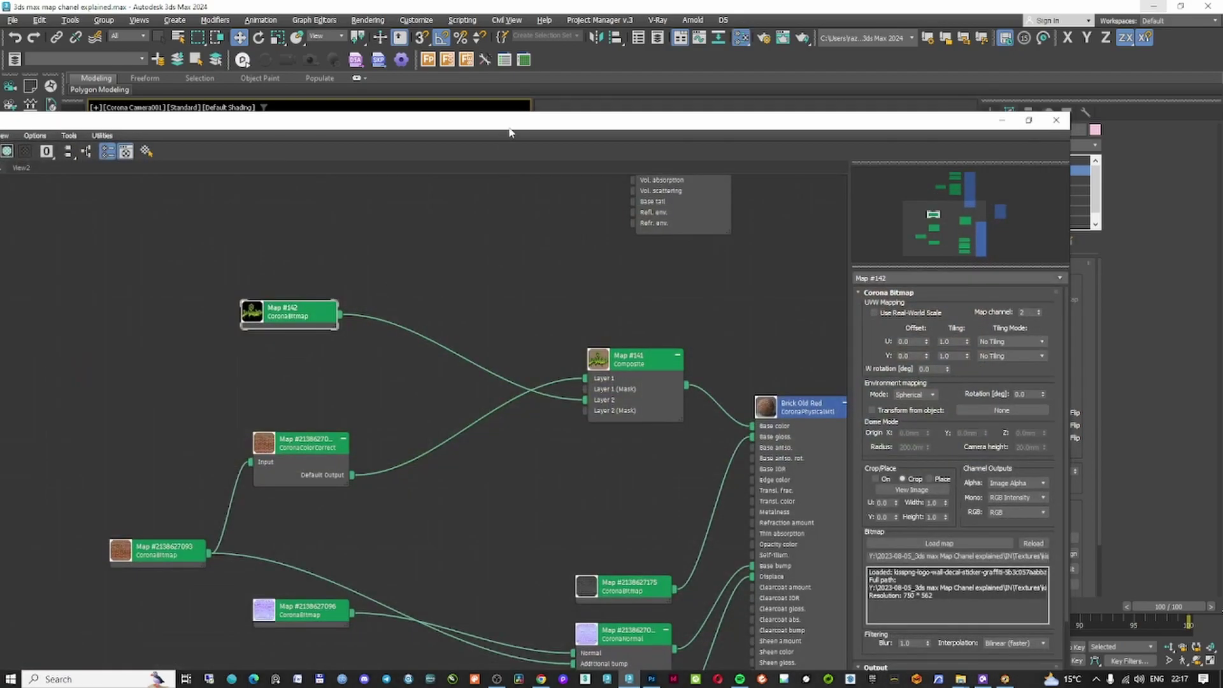
{"action": "double_click", "coordinate": [508, 128]}
{"action": "scroll", "coordinate": [716, 269], "scroll_direction": "down", "scroll_amount": 6}
{"action": "middle_click_drag", "start_coordinate": [716, 269], "coordinate": [652, 426]}
{"action": "scroll", "coordinate": [669, 242], "scroll_direction": "up", "scroll_amount": 5}
{"action": "scroll", "coordinate": [699, 246], "scroll_direction": "down", "scroll_amount": 1}
{"action": "scroll", "coordinate": [691, 248], "scroll_direction": "down", "scroll_amount": 1}
{"action": "left_click_drag", "start_coordinate": [701, 516], "coordinate": [636, 147], "text": "shift"}
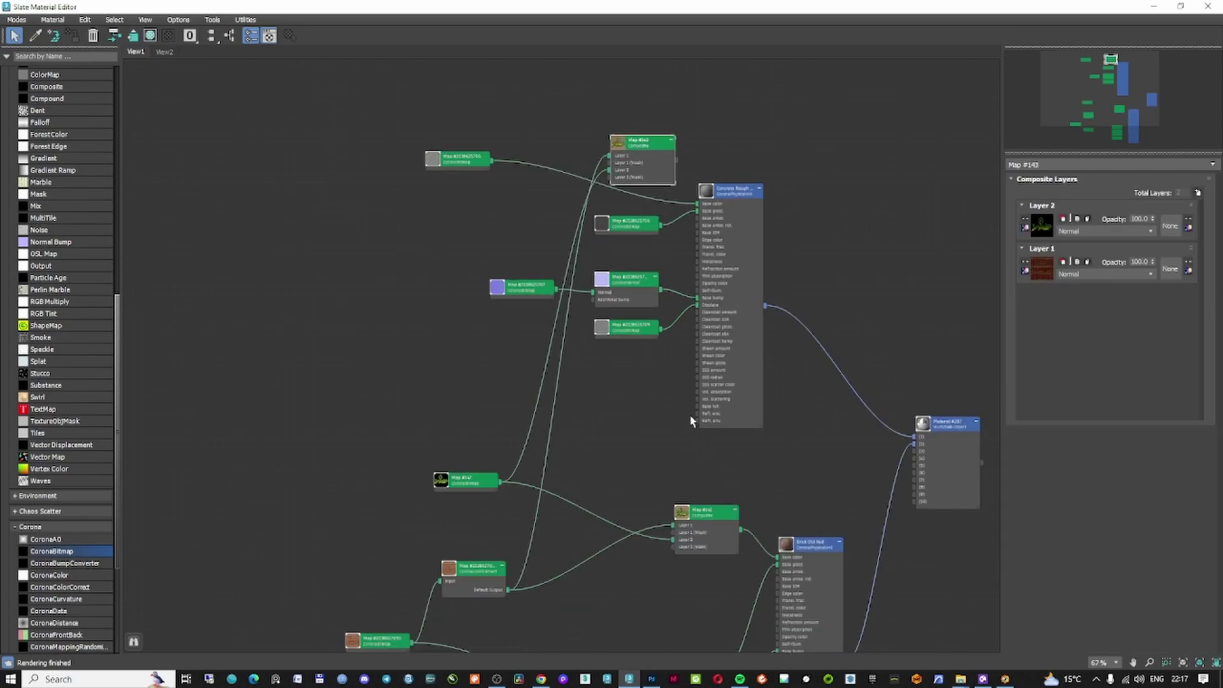
Connect the copied Composite to the concrete material's Base color and feed the concrete colour bitmap into its Layer 1.
{"action": "middle_click_drag", "start_coordinate": [654, 275], "coordinate": [666, 349]}
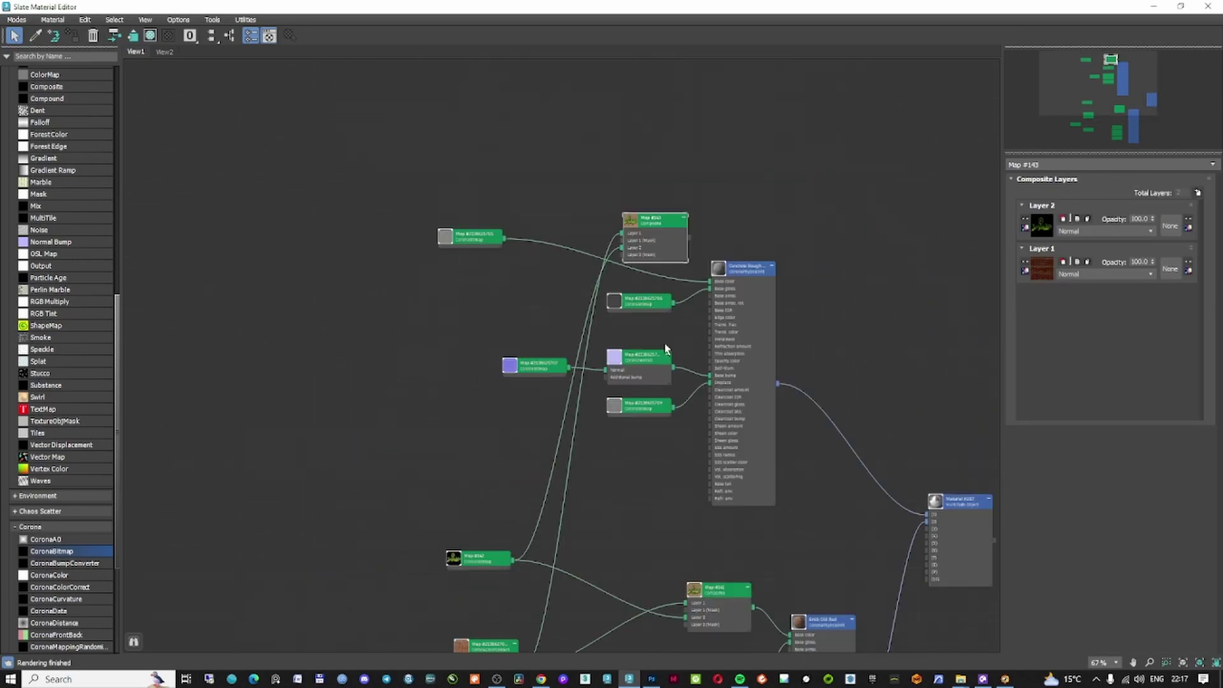
{"action": "scroll", "coordinate": [718, 306], "scroll_direction": "up", "scroll_amount": 3}
{"action": "left_click_drag", "start_coordinate": [748, 246], "coordinate": [832, 245]}
{"action": "left_click_drag", "start_coordinate": [675, 200], "coordinate": [644, 224]}
{"action": "left_click_drag", "start_coordinate": [422, 207], "coordinate": [560, 217]}
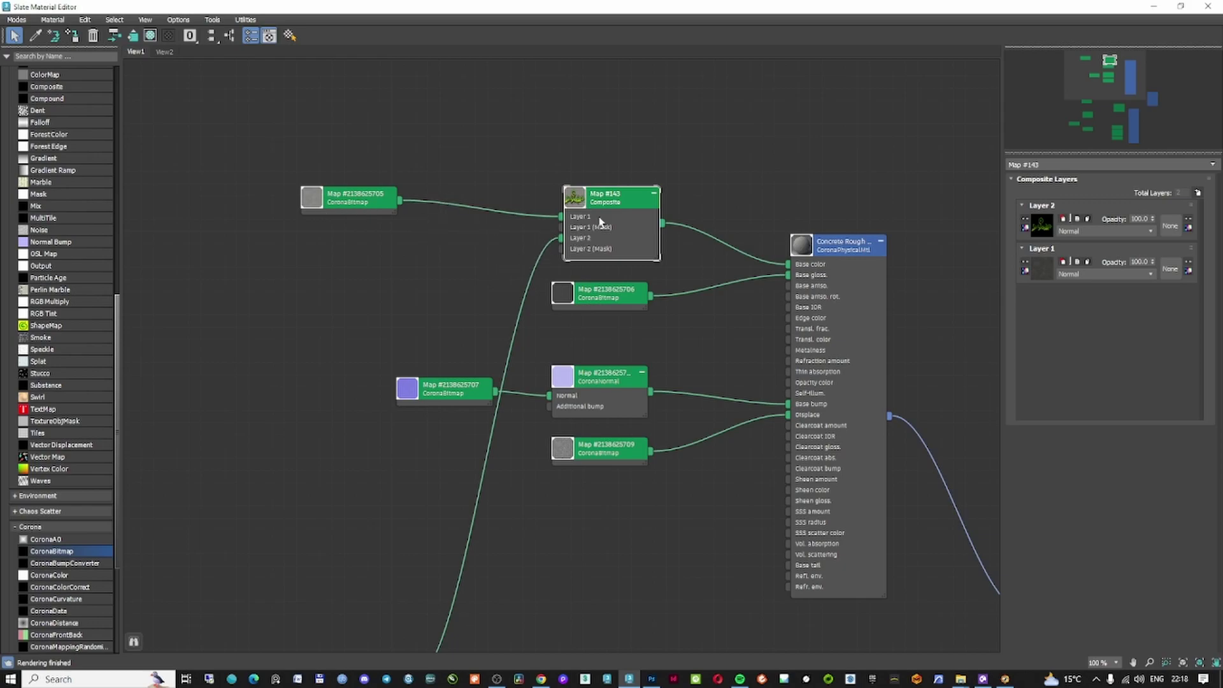
{"action": "left_click", "coordinate": [631, 299]}
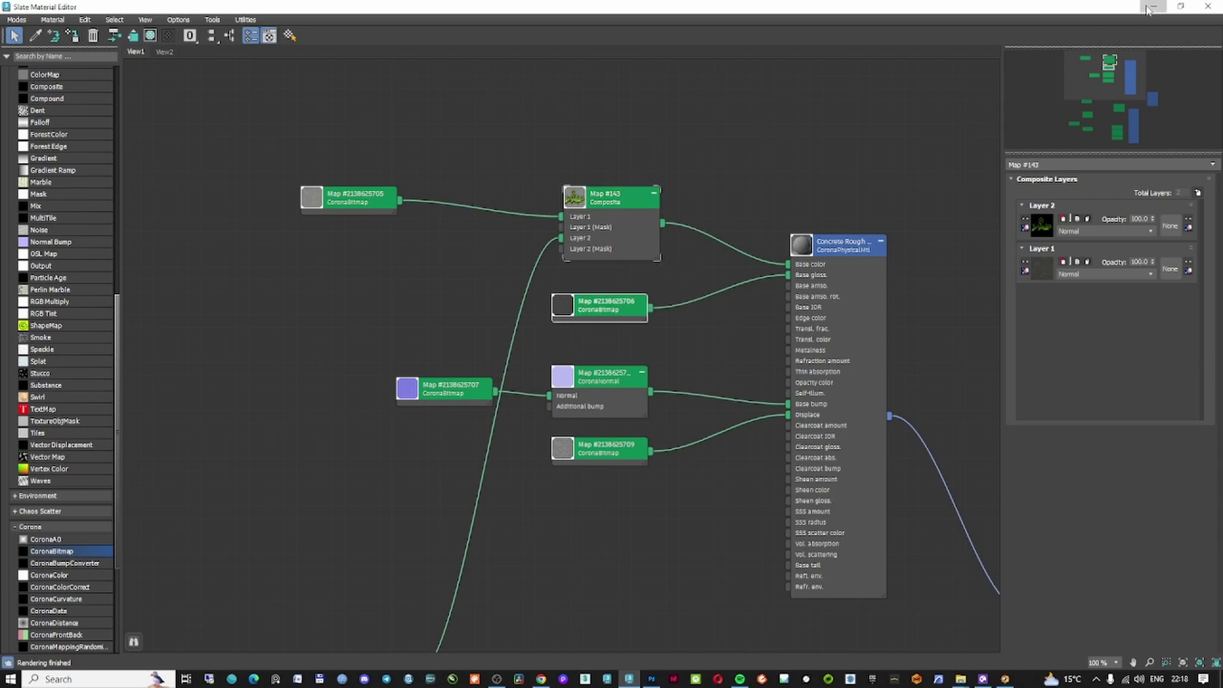
Test the graffiti over the concrete coping by moving its mapping gizmo up, and return it to the wall's middle.
{"action": "left_click", "coordinate": [1153, 6]}
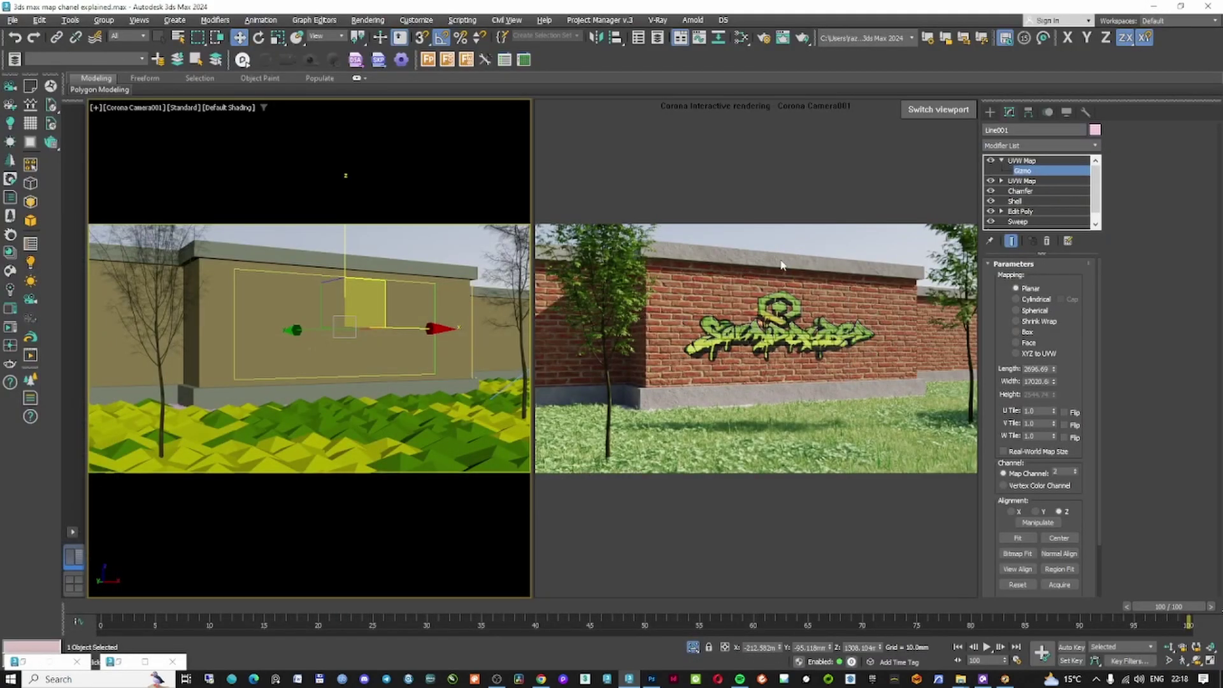
{"action": "left_click_drag", "start_coordinate": [386, 281], "coordinate": [382, 251]}
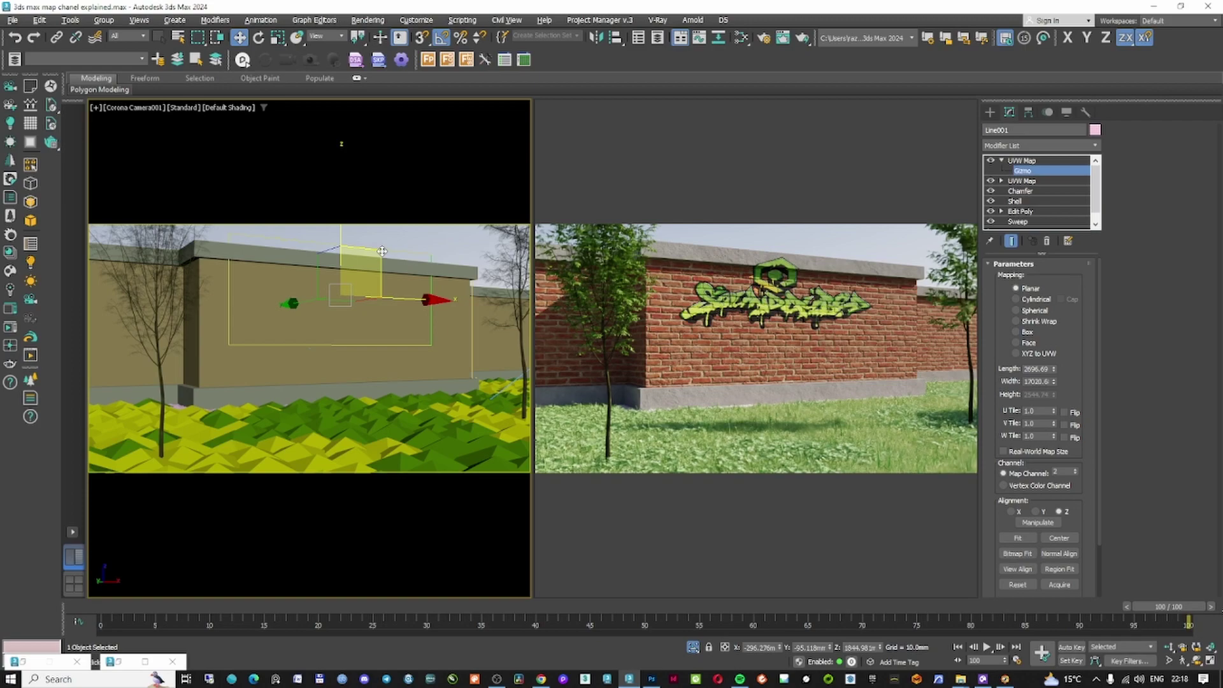
{"action": "left_click_drag", "start_coordinate": [380, 251], "coordinate": [382, 279]}
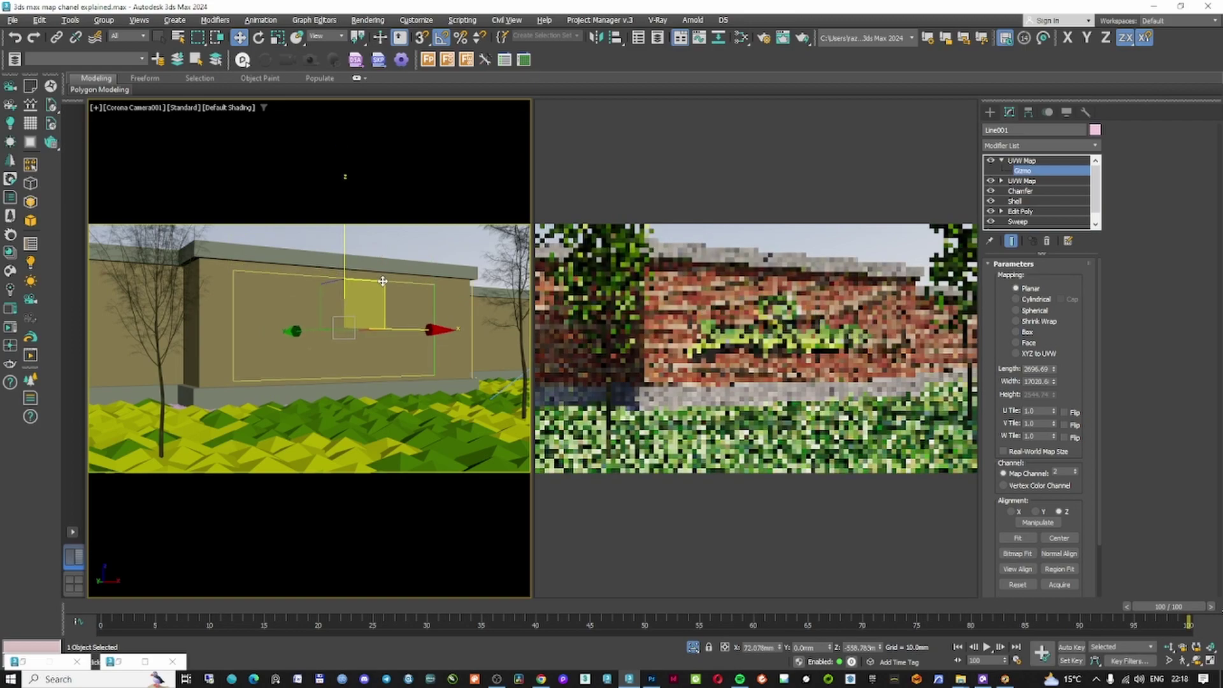
Look up the Corona decal object among the Corona geometry types that can be created.
{"action": "left_click", "coordinate": [993, 114]}
{"action": "left_click", "coordinate": [1008, 151]}
{"action": "left_click", "coordinate": [1013, 362]}
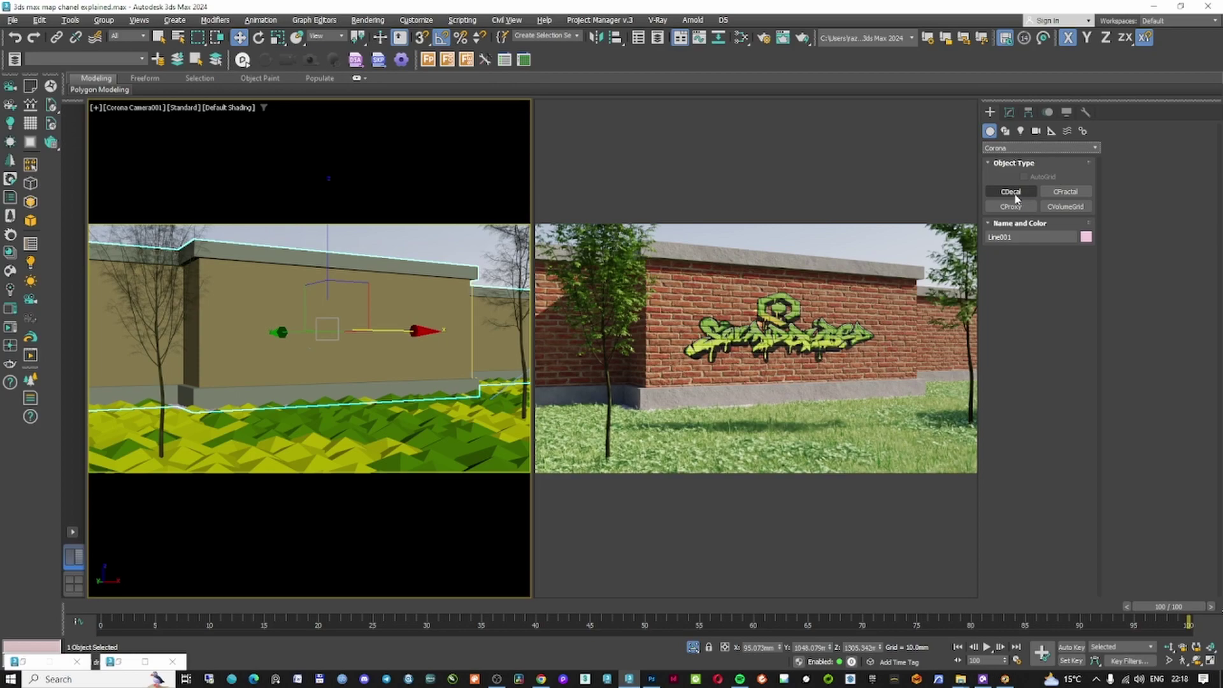
{"action": "right_click", "coordinate": [402, 320]}
{"action": "left_click", "coordinate": [415, 329]}
Add three more layers to the brick material's Composite map, for a total of five.
{"action": "key", "text": "m"}
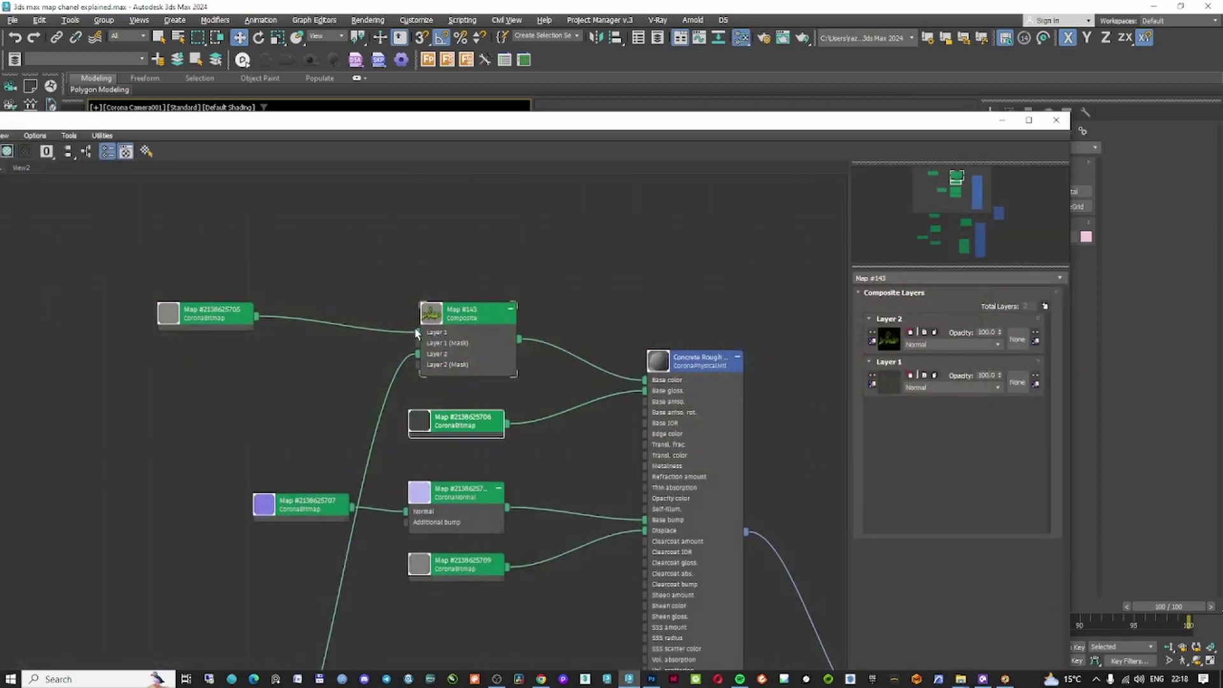
{"action": "scroll", "coordinate": [530, 301], "scroll_direction": "down", "scroll_amount": 6}
{"action": "scroll", "coordinate": [489, 363], "scroll_direction": "up", "scroll_amount": 5}
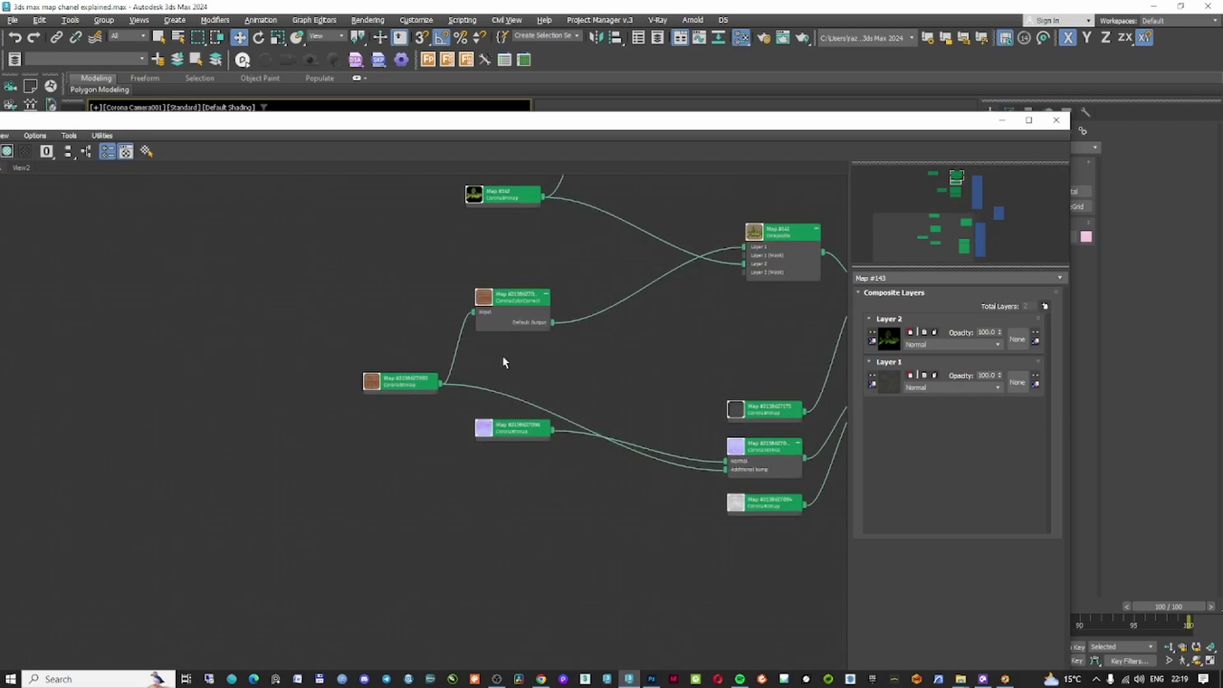
{"action": "scroll", "coordinate": [502, 354], "scroll_direction": "down", "scroll_amount": 1}
{"action": "middle_click_drag", "start_coordinate": [567, 258], "coordinate": [554, 428]}
{"action": "scroll", "coordinate": [613, 379], "scroll_direction": "down", "scroll_amount": 1}
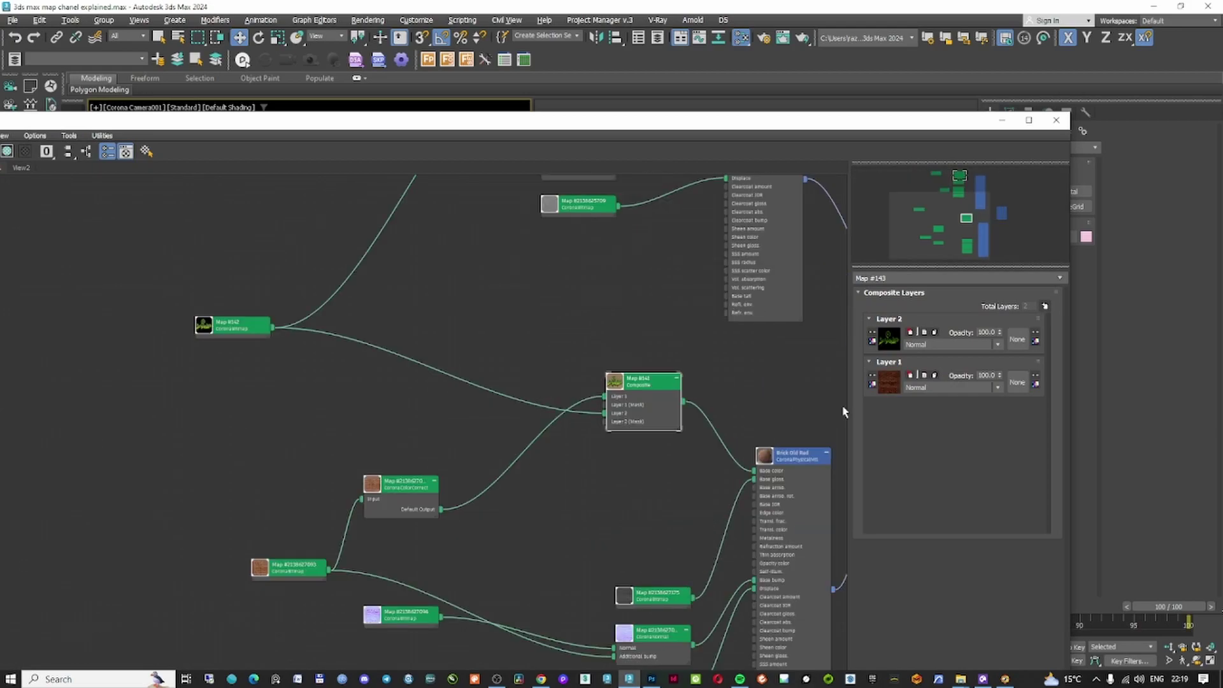
{"action": "left_click", "coordinate": [1045, 307]}
{"action": "left_click", "coordinate": [1045, 306]}
{"action": "left_click", "coordinate": [1045, 306]}
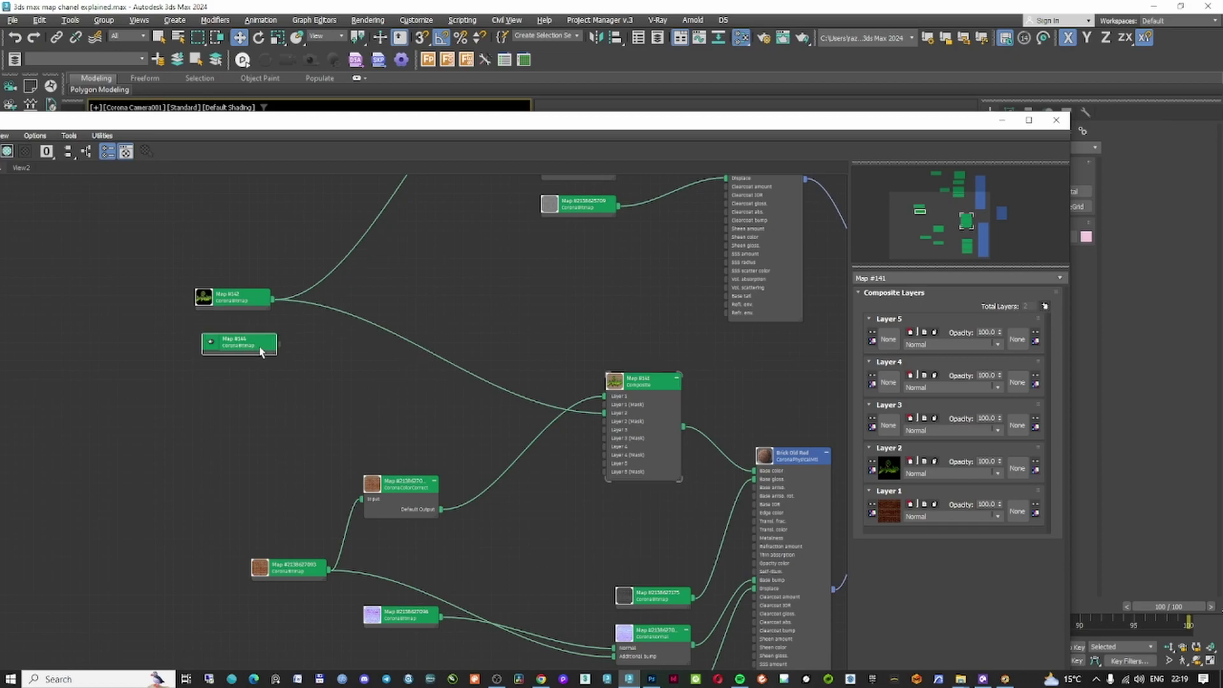
Make three copies of the green graffiti bitmap below the original and shift the brick Composite slightly aside.
{"action": "double_click", "coordinate": [248, 350]}
{"action": "left_click_drag", "start_coordinate": [257, 350], "coordinate": [267, 387], "text": "shift"}
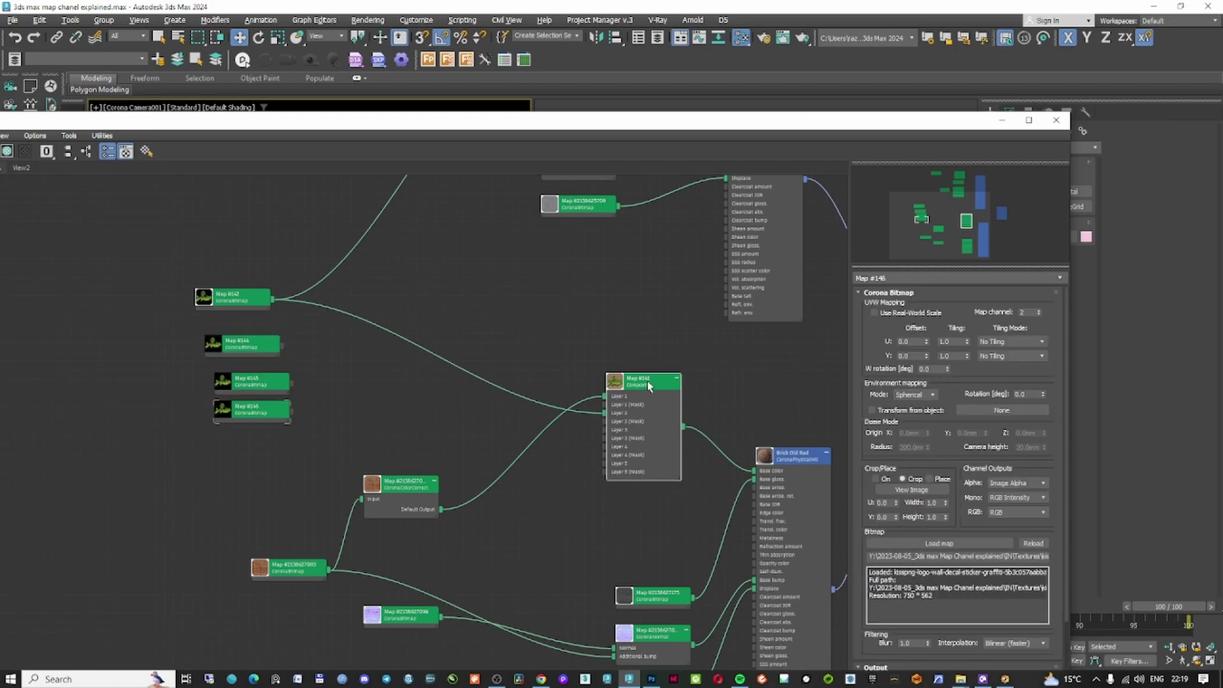
{"action": "left_click_drag", "start_coordinate": [647, 381], "coordinate": [657, 381]}
Connect the three graffiti bitmap copies to Layers 3, 4 and 5 of the brick Composite.
{"action": "left_click", "coordinate": [279, 349]}
{"action": "left_click_drag", "start_coordinate": [281, 346], "coordinate": [614, 430]}
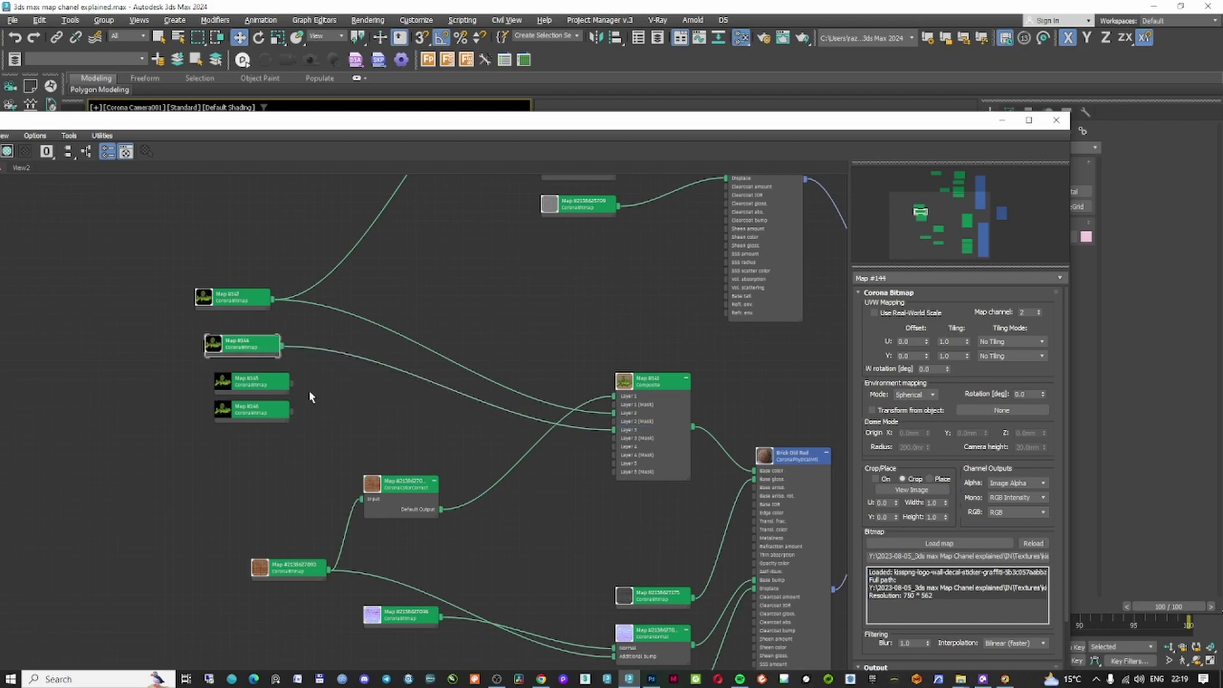
{"action": "left_click_drag", "start_coordinate": [291, 384], "coordinate": [614, 446]}
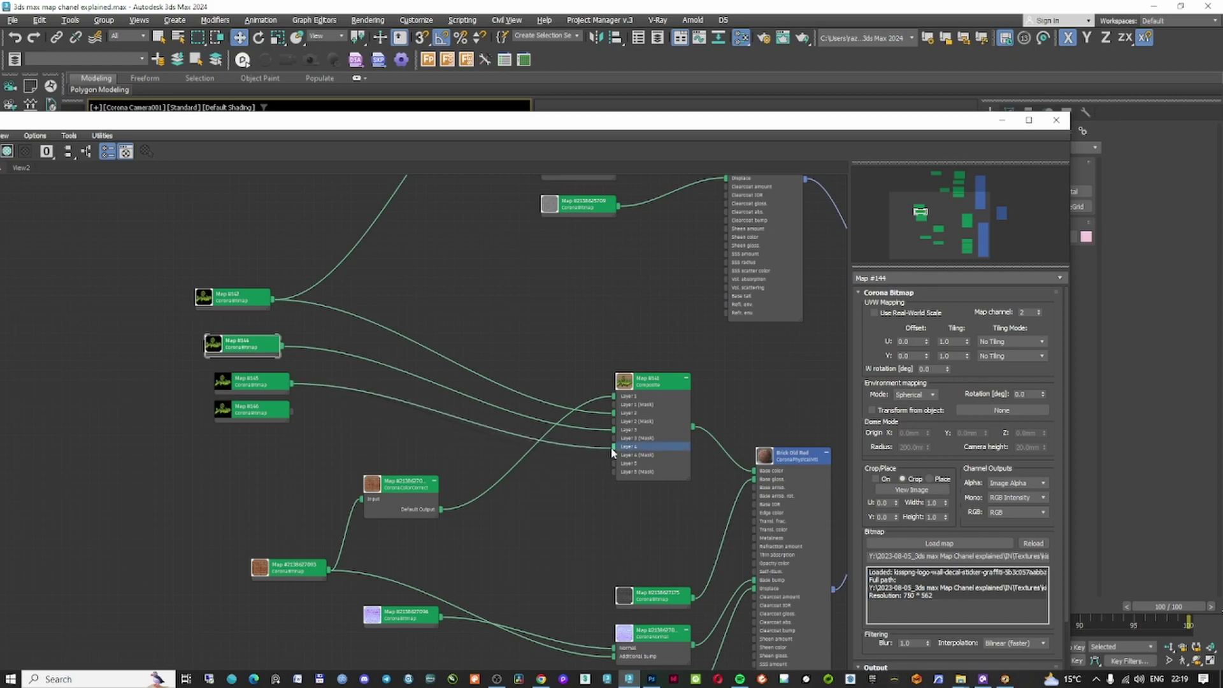
{"action": "left_click_drag", "start_coordinate": [291, 412], "coordinate": [614, 463]}
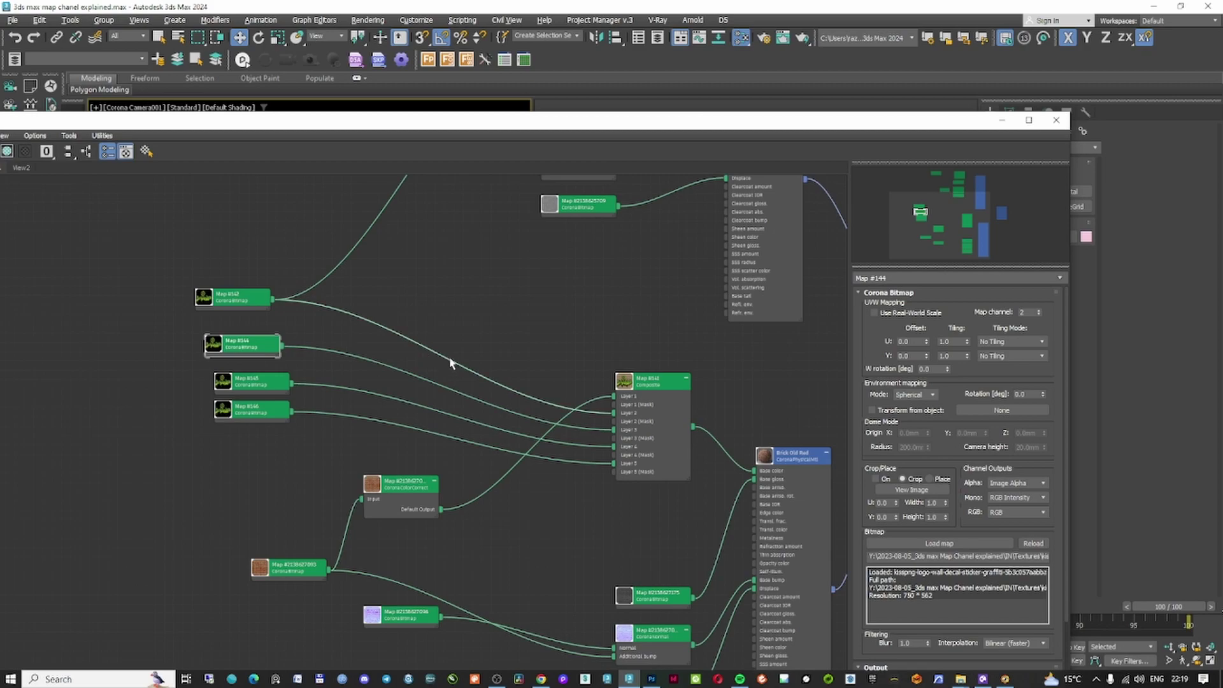
Load SeekPng.com_hip-hop-png_1888701.png into the bitmap feeding Layer 3 and return to the scene to check the render.
{"action": "left_click", "coordinate": [933, 487]}
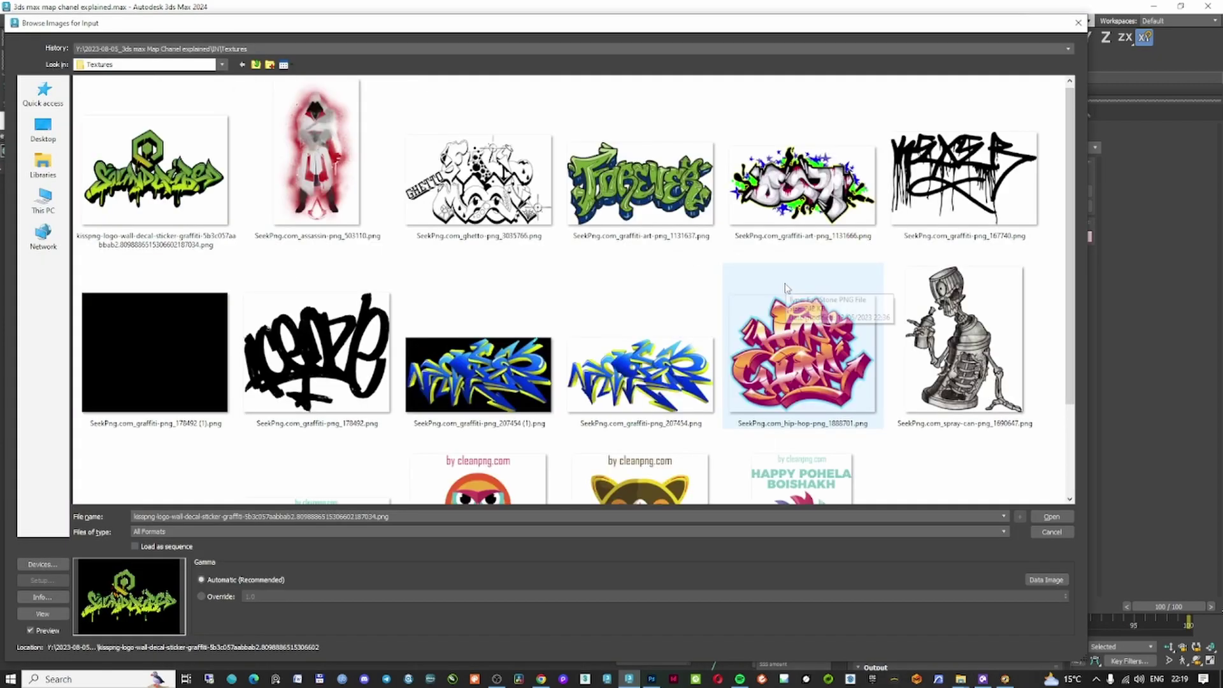
{"action": "left_click", "coordinate": [822, 363]}
{"action": "double_click", "coordinate": [824, 359]}
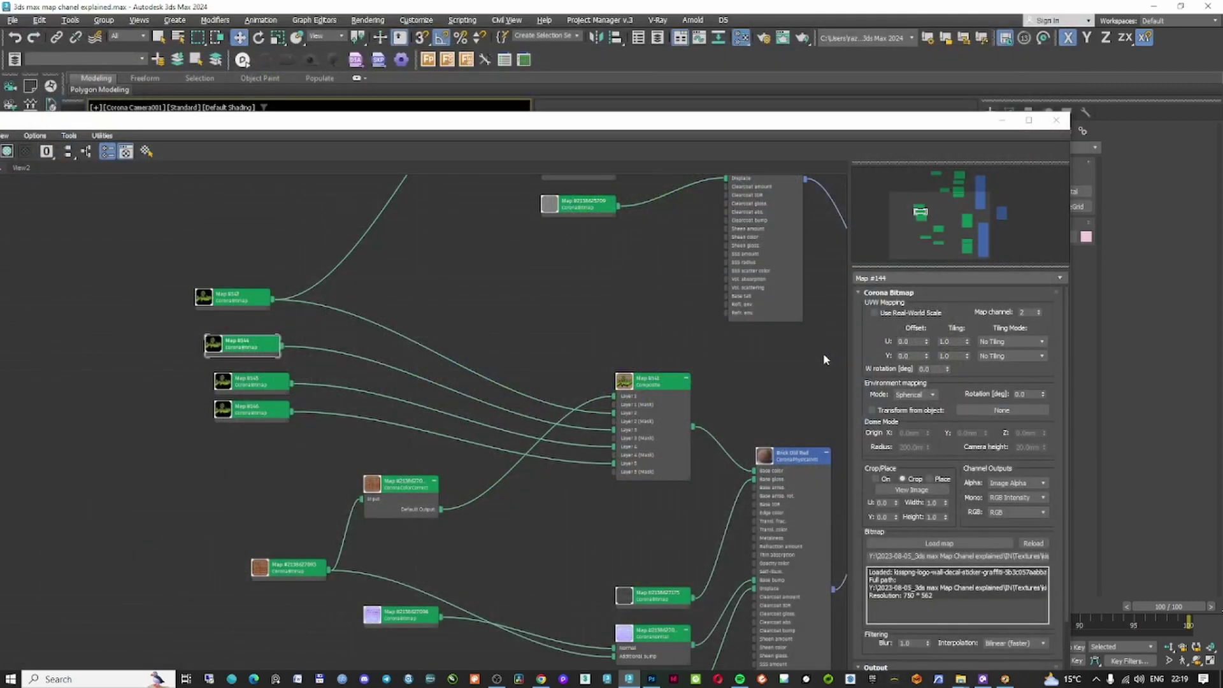
{"action": "scroll", "coordinate": [792, 350], "scroll_direction": "down", "scroll_amount": 1}
{"action": "left_click", "coordinate": [1001, 120]}
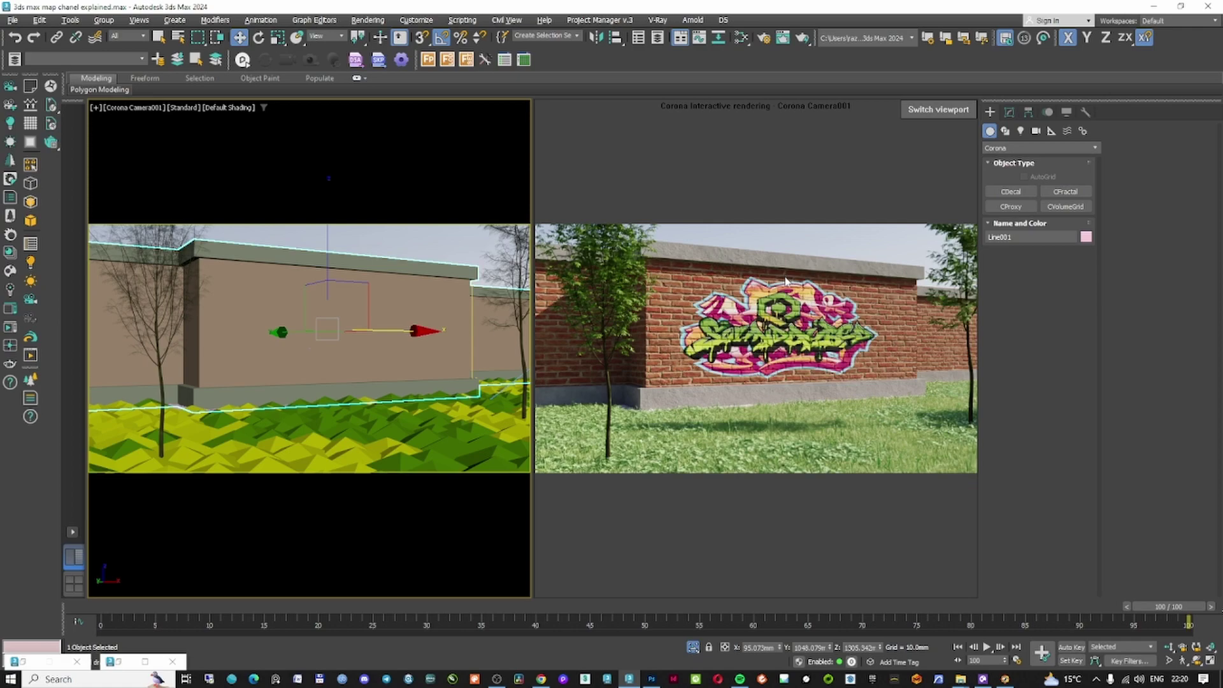
Set the hip-hop graffiti bitmap's map channel to 3.
{"action": "key", "text": "1"}
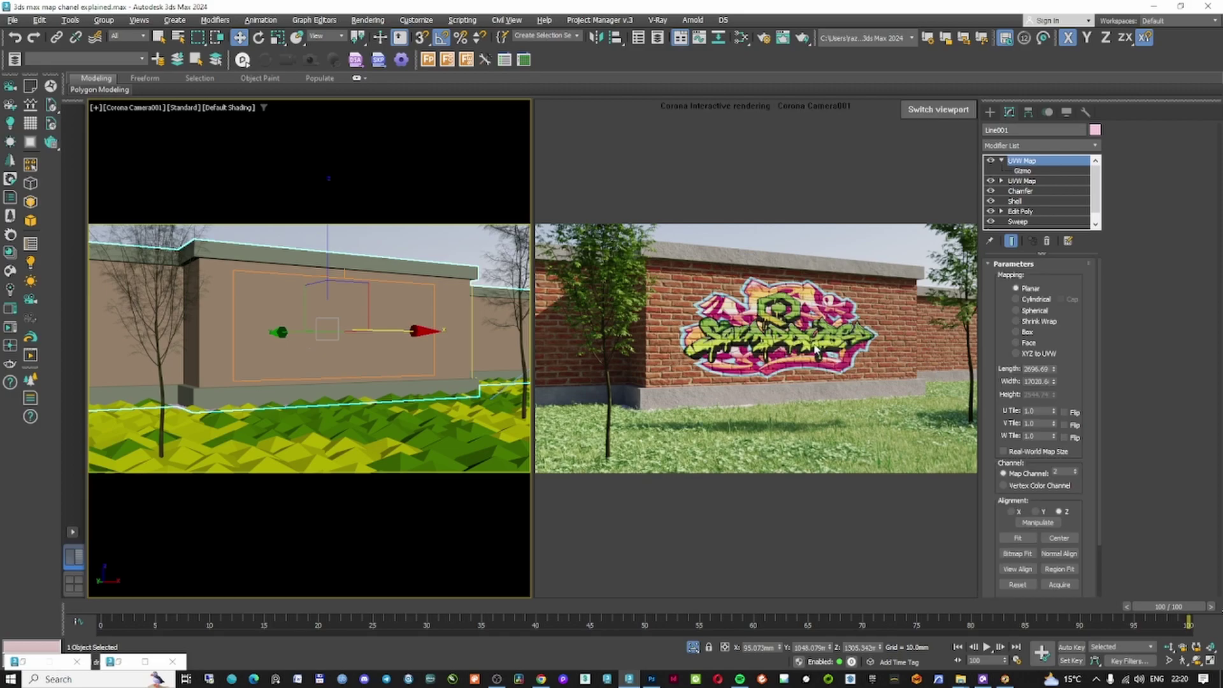
{"action": "key", "text": "m"}
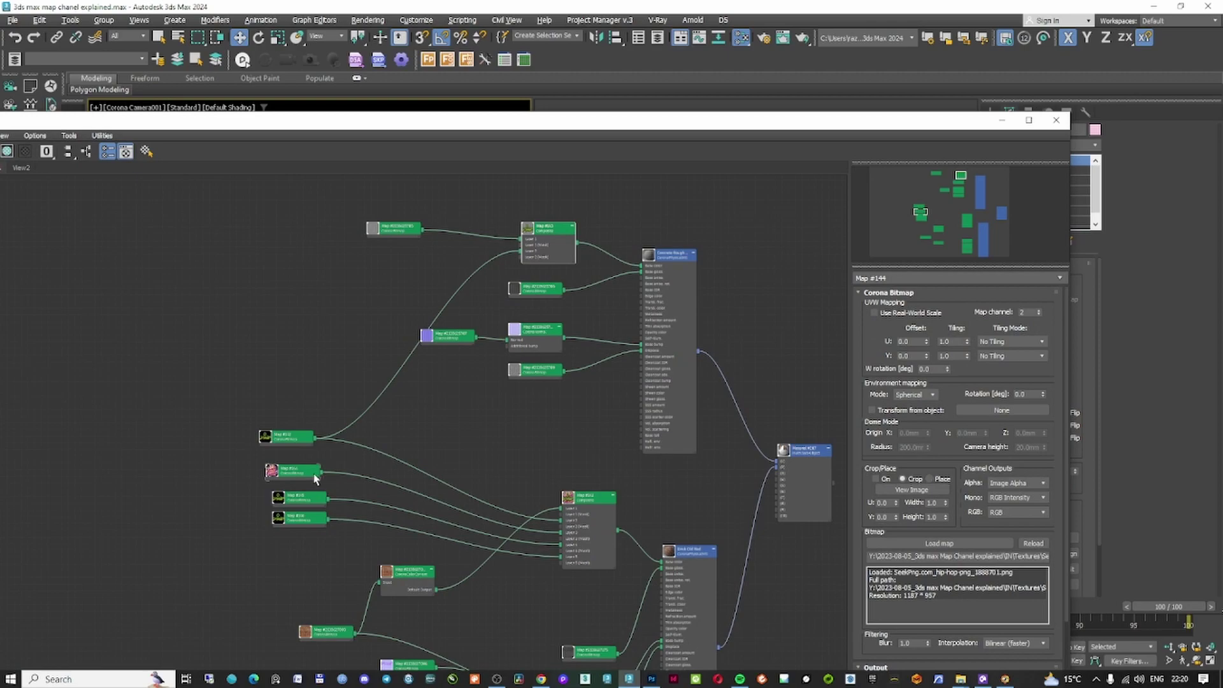
{"action": "scroll", "coordinate": [315, 478], "scroll_direction": "up", "scroll_amount": 3}
{"action": "left_click", "coordinate": [298, 479]}
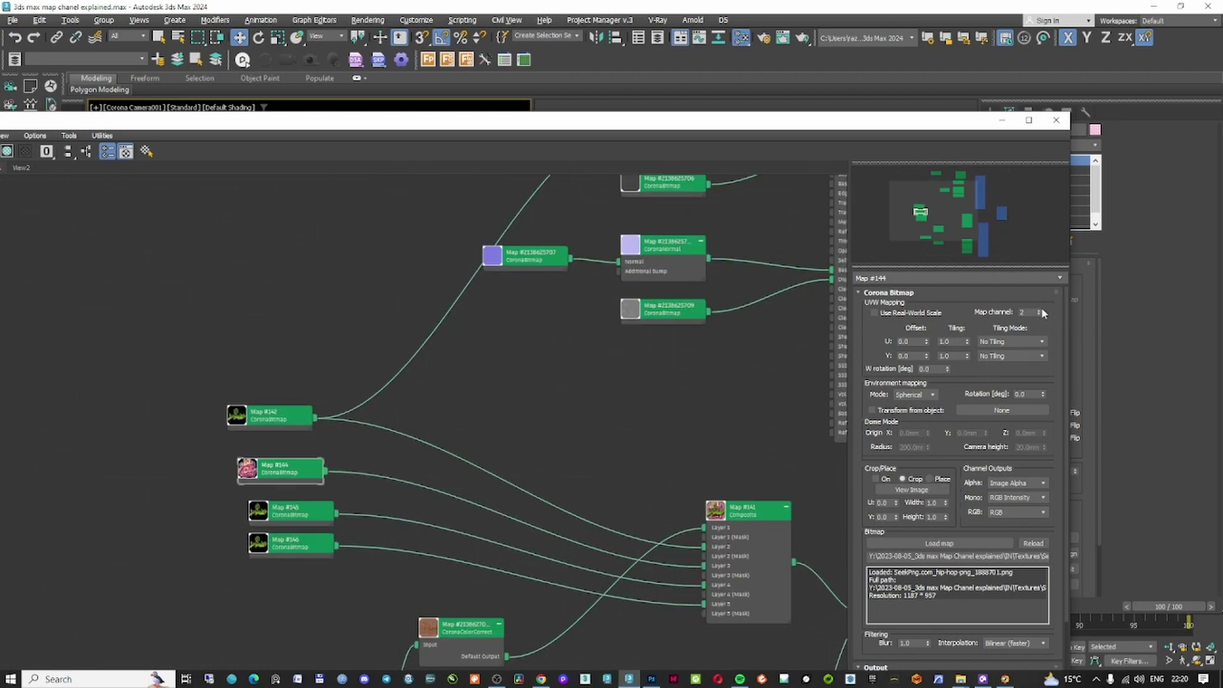
{"action": "left_click", "coordinate": [1004, 127]}
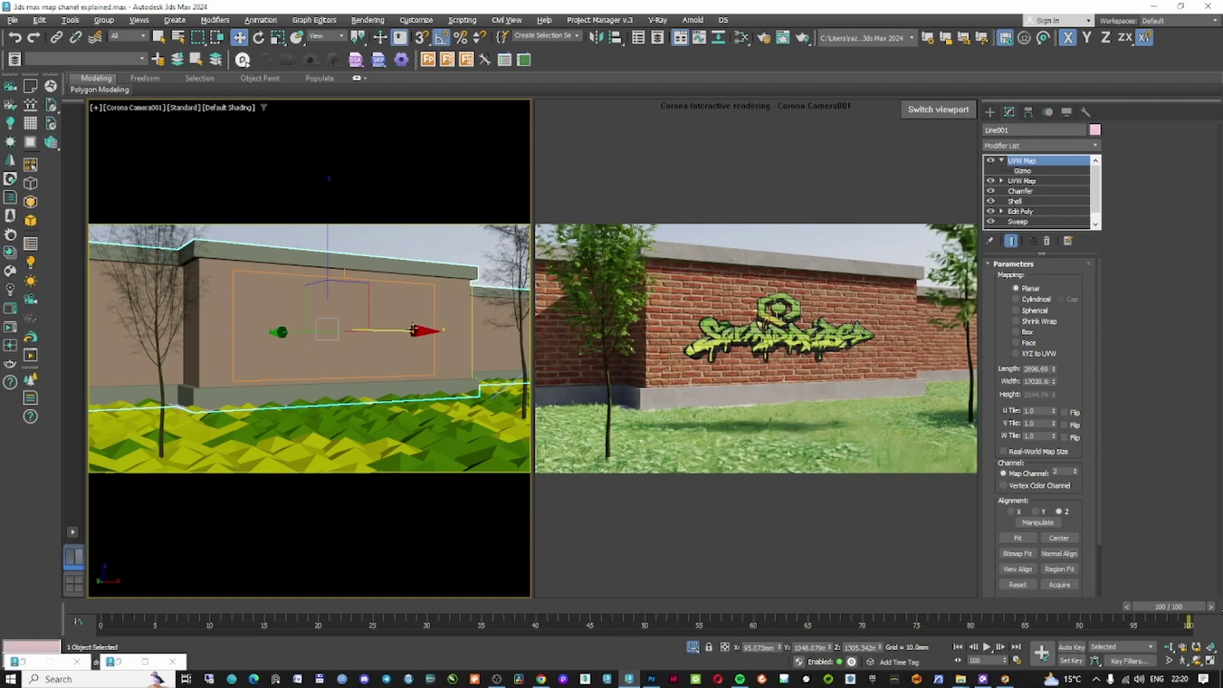
Add another UVW Map modifier on top of the wall's stack and turn off its real-world map size.
{"action": "right_click", "coordinate": [1025, 164]}
{"action": "left_click", "coordinate": [1031, 147]}
{"action": "key", "text": "u"}
{"action": "left_click", "coordinate": [1045, 270]}
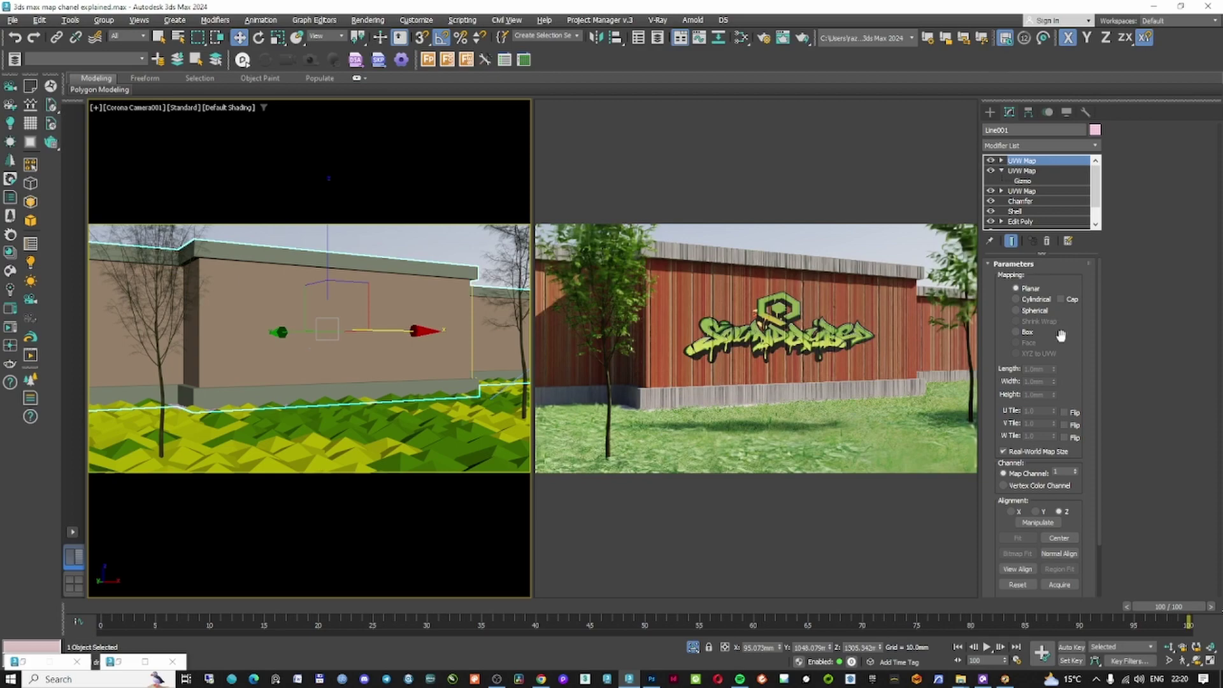
{"action": "left_click", "coordinate": [1030, 451]}
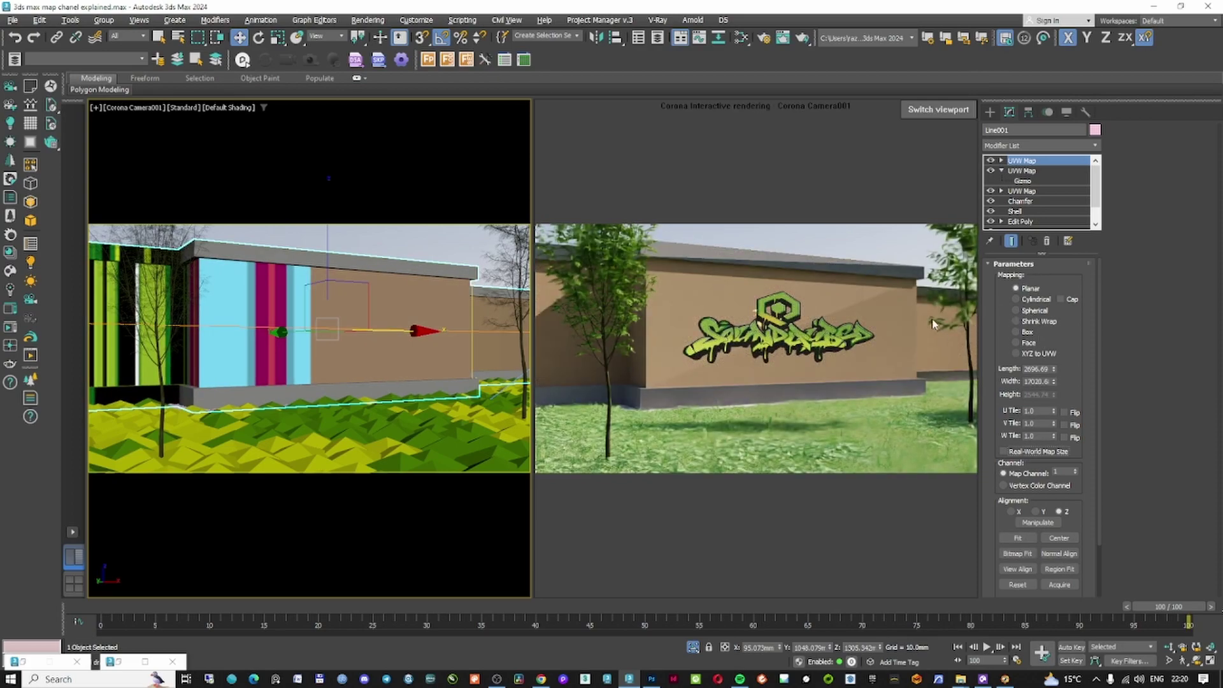
Rotate the new UVW Map's gizmo 90 degrees about X so it stands parallel to the wall's front face.
{"action": "right_click", "coordinate": [369, 311]}
{"action": "left_click", "coordinate": [383, 322]}
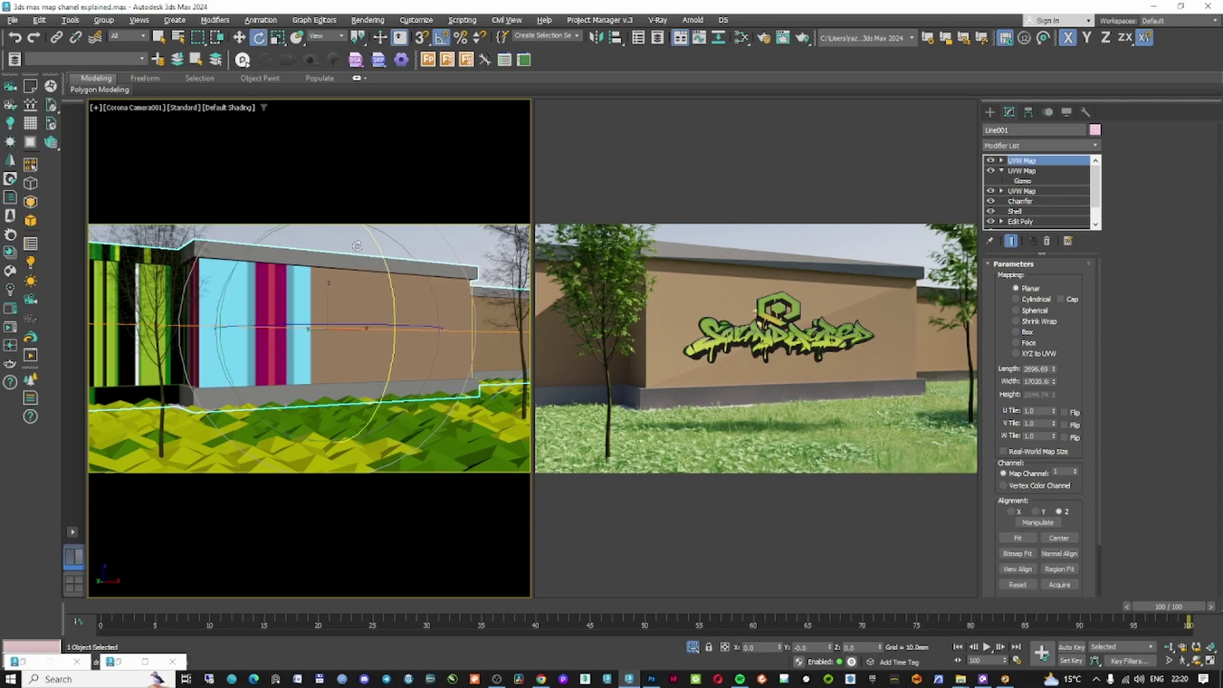
{"action": "left_click_drag", "start_coordinate": [377, 244], "coordinate": [382, 270]}
{"action": "right_click", "coordinate": [382, 270]}
{"action": "left_click", "coordinate": [1000, 161]}
{"action": "left_click", "coordinate": [1019, 171]}
{"action": "left_click_drag", "start_coordinate": [386, 254], "coordinate": [393, 307]}
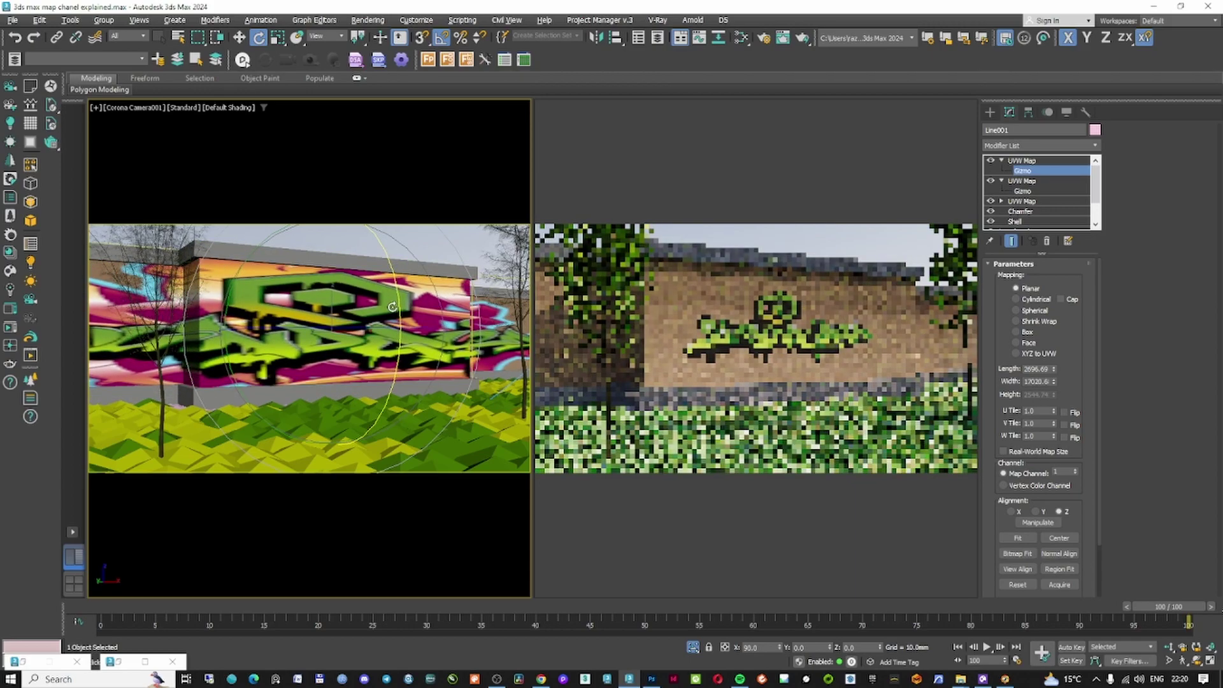
Scale the new mapping gizmo down along the wall's length until the graffiti is no longer stretched.
{"action": "right_click", "coordinate": [392, 307]}
{"action": "left_click", "coordinate": [401, 321]}
{"action": "left_click_drag", "start_coordinate": [227, 329], "coordinate": [470, 341]}
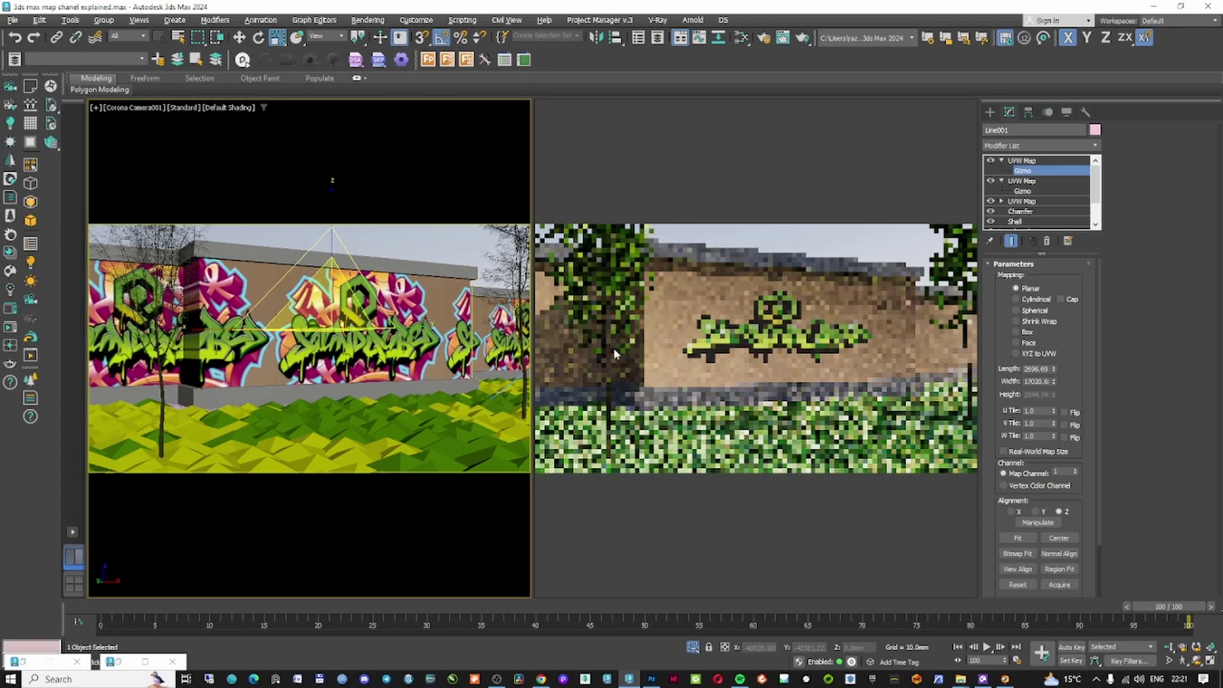
Set the new UVW Map to map channel 3 and scale its gizmo to shrink the hip-hop graffiti.
{"action": "left_click", "coordinate": [1075, 470]}
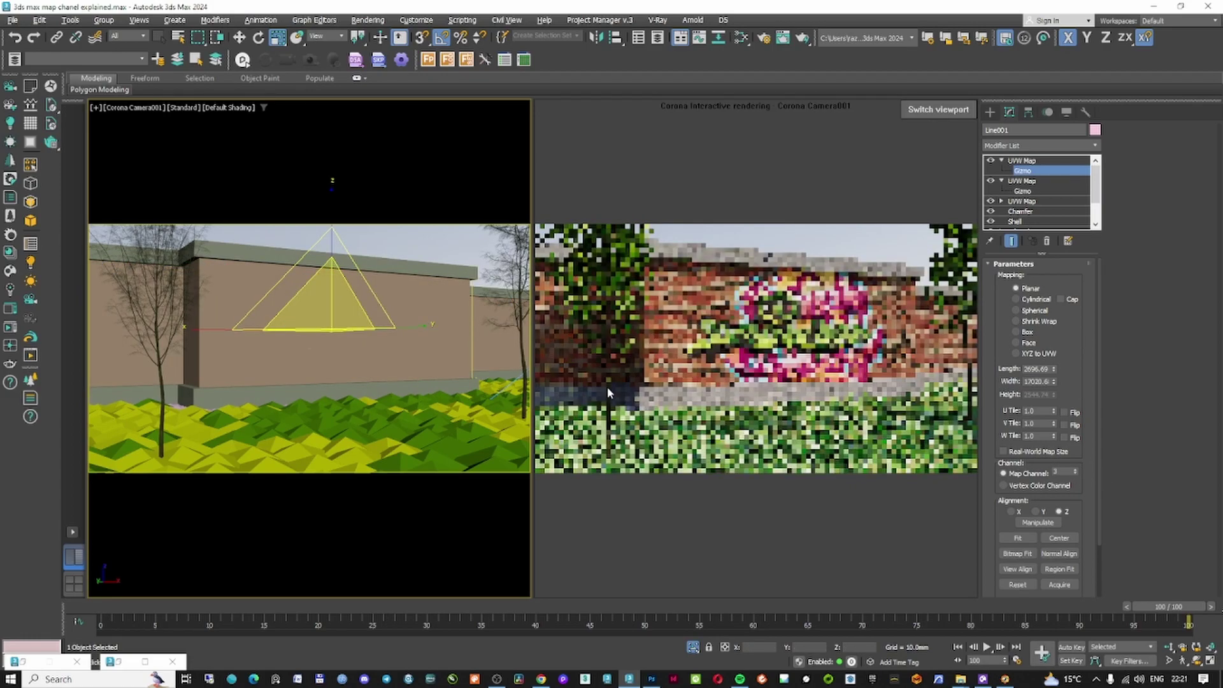
{"action": "left_click_drag", "start_coordinate": [274, 300], "coordinate": [235, 330]}
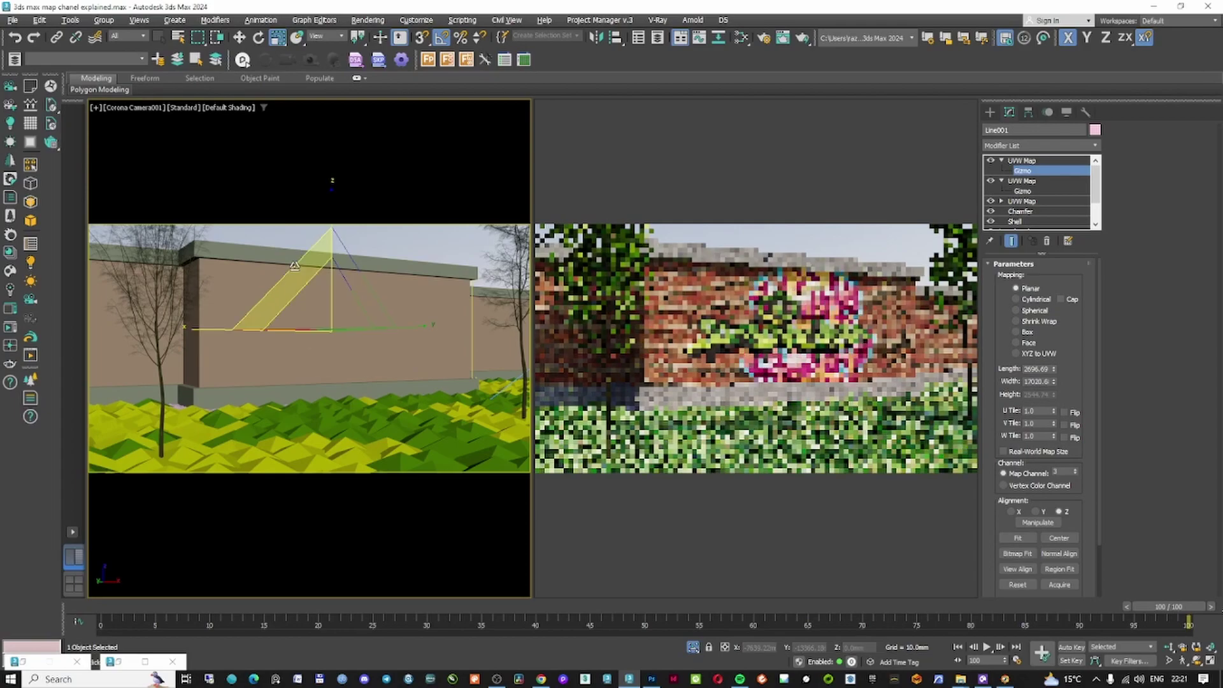
{"action": "left_click_drag", "start_coordinate": [294, 265], "coordinate": [313, 294]}
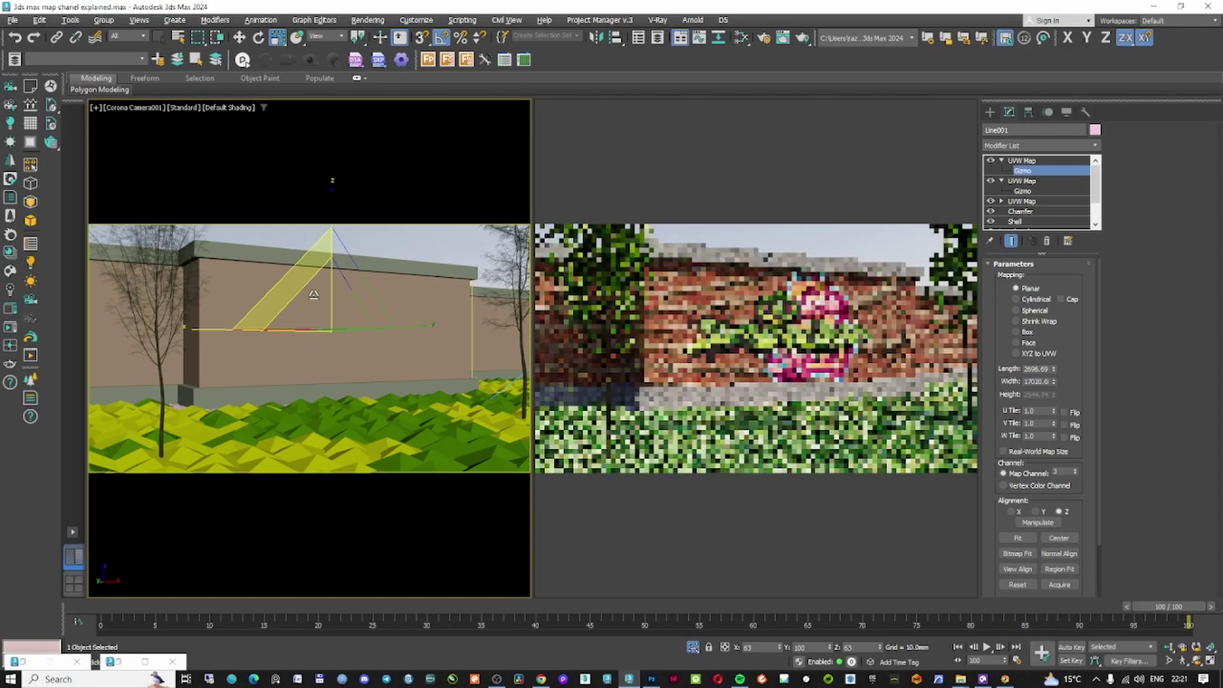
Move the channel 3 mapping gizmo so the hip-hop graffiti sits on the left part of the wall's front face.
{"action": "key", "text": "F3"}
{"action": "right_click", "coordinate": [313, 295]}
{"action": "left_click", "coordinate": [328, 308]}
{"action": "mouse_move", "coordinate": [301, 332]}
{"action": "left_mouse_down"}
{"action": "mouse_move", "coordinate": [358, 329]}
{"action": "mouse_move", "coordinate": [345, 329]}
{"action": "left_mouse_up"}
{"action": "key", "text": "F3"}
{"action": "right_click", "coordinate": [368, 296]}
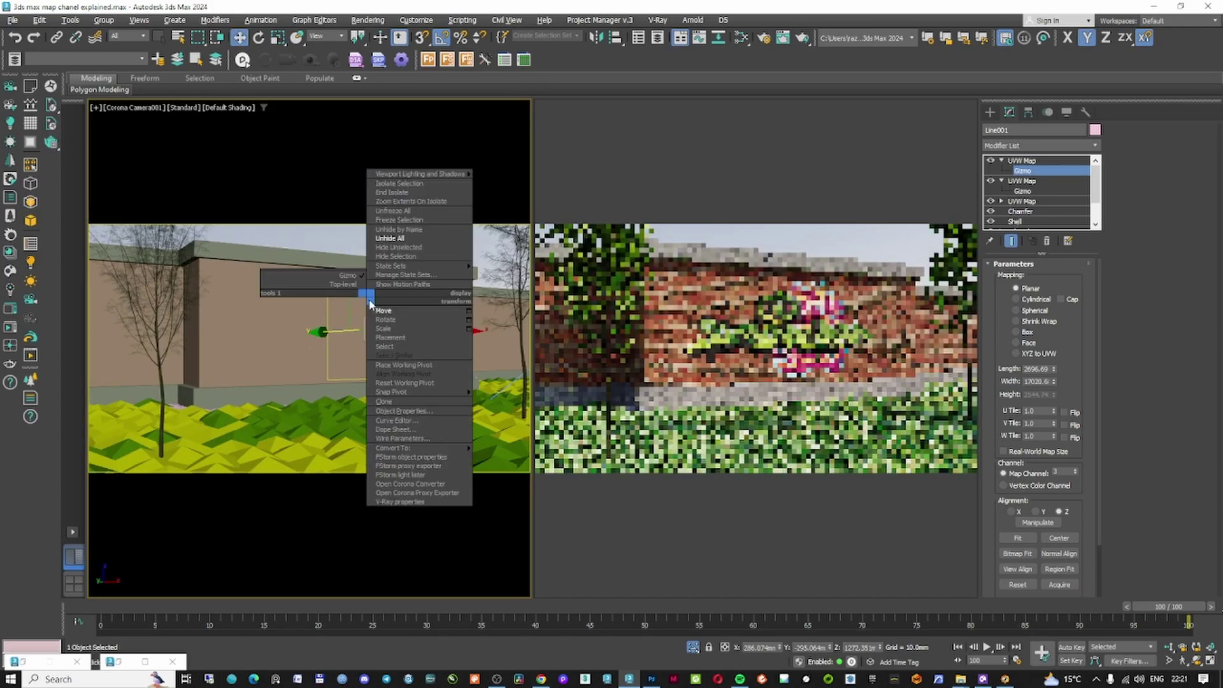
{"action": "left_click", "coordinate": [383, 310]}
{"action": "left_click_drag", "start_coordinate": [356, 284], "coordinate": [336, 284]}
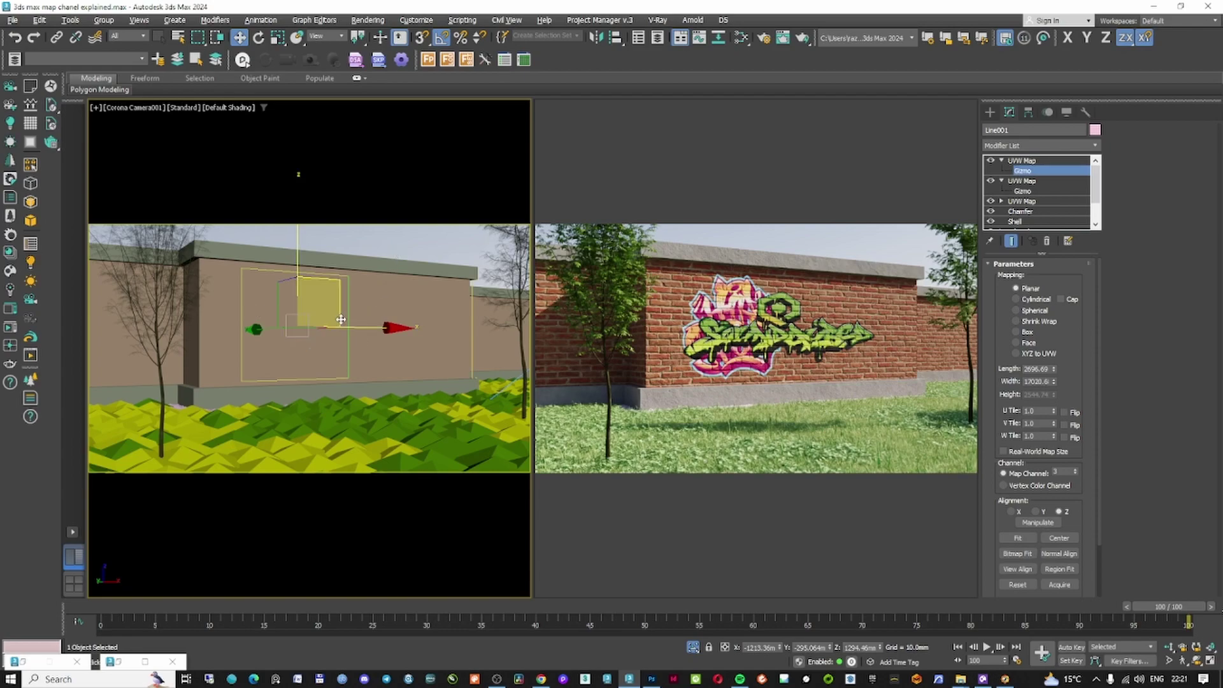
Rearrange the brick material's colour, gloss and normal map nodes to clear space in front of its Base bump input.
{"action": "key", "text": "m"}
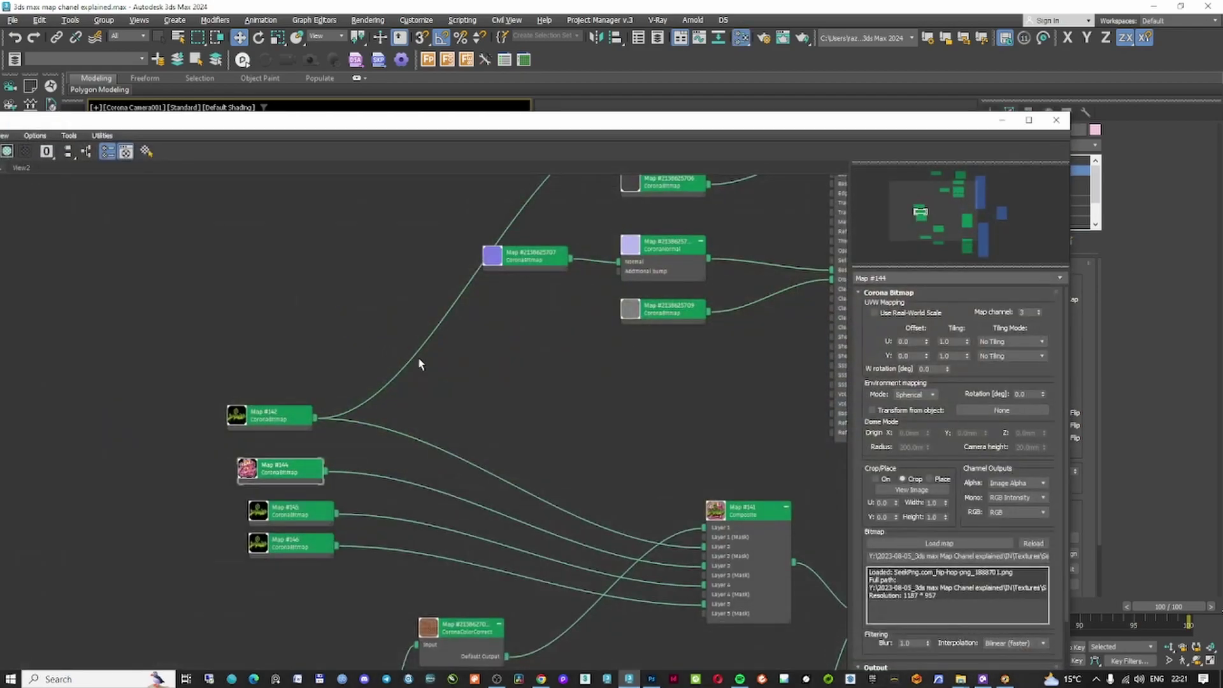
{"action": "scroll", "coordinate": [376, 440], "scroll_direction": "down", "scroll_amount": 3}
{"action": "scroll", "coordinate": [386, 440], "scroll_direction": "up", "scroll_amount": 3}
{"action": "scroll", "coordinate": [383, 444], "scroll_direction": "down", "scroll_amount": 3}
{"action": "scroll", "coordinate": [474, 509], "scroll_direction": "up", "scroll_amount": 1}
{"action": "middle_click_drag", "start_coordinate": [509, 550], "coordinate": [476, 448]}
{"action": "left_click_drag", "start_coordinate": [396, 443], "coordinate": [396, 457]}
{"action": "left_click_drag", "start_coordinate": [270, 448], "coordinate": [436, 567]}
{"action": "left_click_drag", "start_coordinate": [437, 567], "coordinate": [438, 569]}
{"action": "left_click_drag", "start_coordinate": [598, 615], "coordinate": [635, 628]}
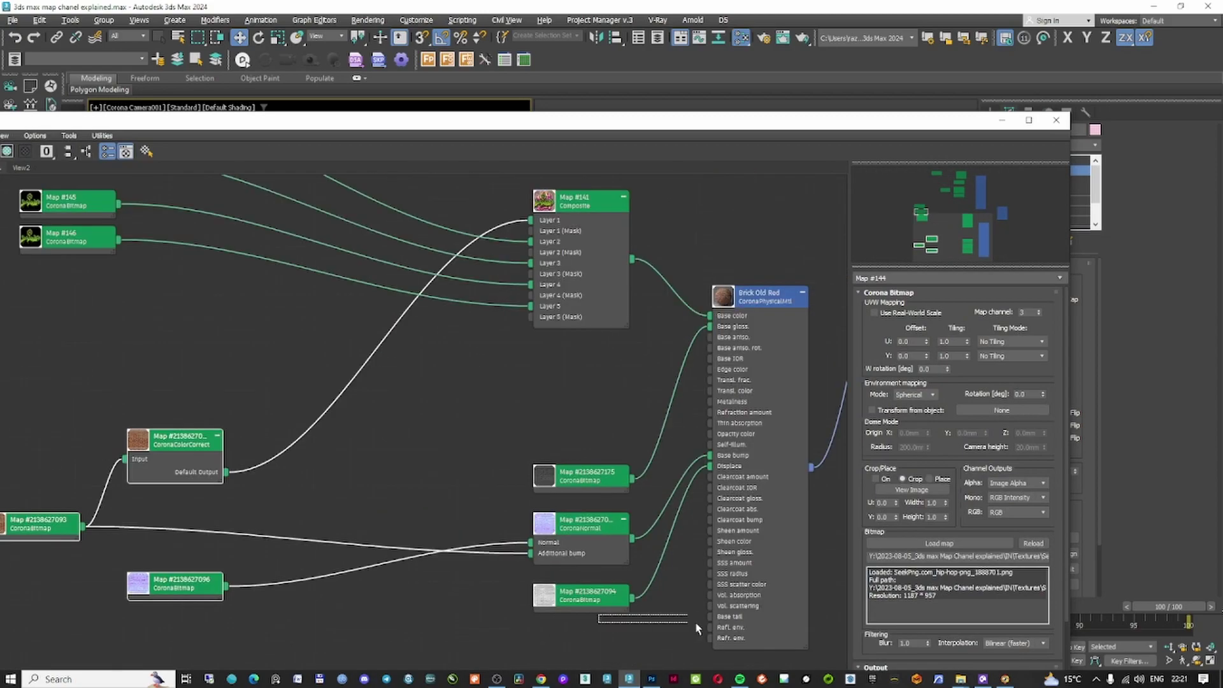
{"action": "left_click_drag", "start_coordinate": [583, 540], "coordinate": [524, 553]}
{"action": "scroll", "coordinate": [531, 529], "scroll_direction": "down", "scroll_amount": 2}
{"action": "left_click", "coordinate": [583, 273]}
{"action": "scroll", "coordinate": [576, 312], "scroll_direction": "down", "scroll_amount": 3}
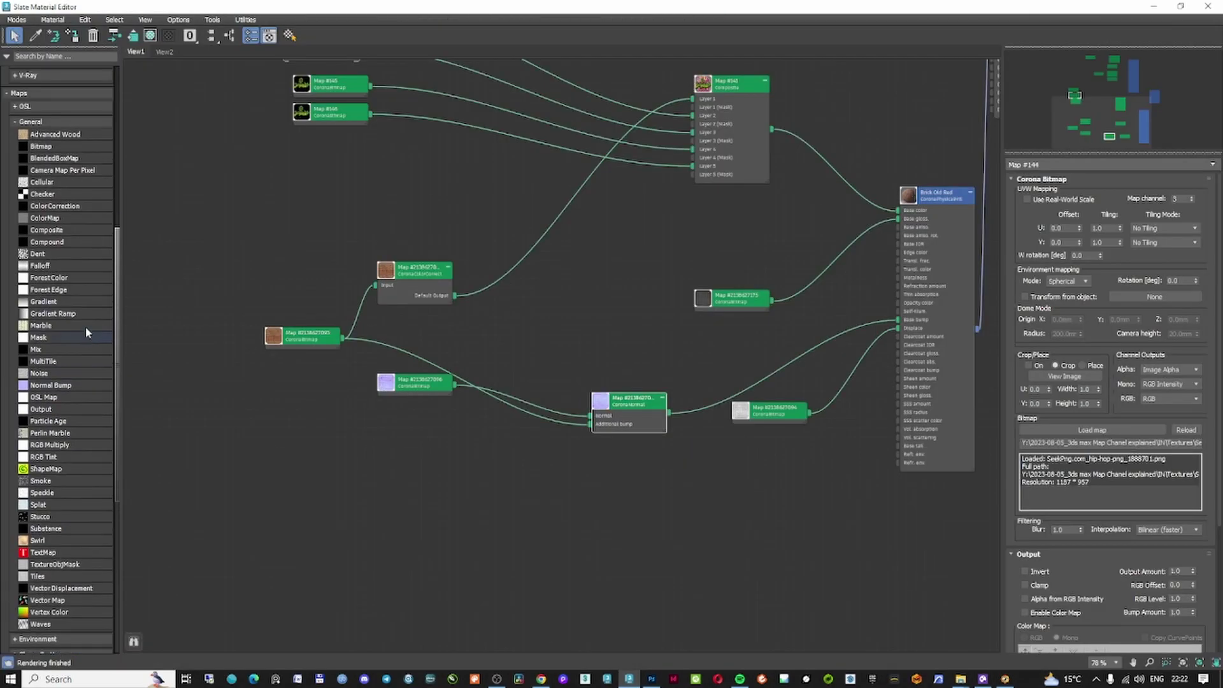
Insert a Composite map into the brick material's Base bump connection, with the Corona Normal map feeding its Layer 1.
{"action": "scroll", "coordinate": [89, 335], "scroll_direction": "up", "scroll_amount": 2}
{"action": "left_click_drag", "start_coordinate": [60, 304], "coordinate": [790, 344]}
{"action": "left_click_drag", "start_coordinate": [500, 463], "coordinate": [637, 348]}
{"action": "scroll", "coordinate": [507, 378], "scroll_direction": "down", "scroll_amount": 2}
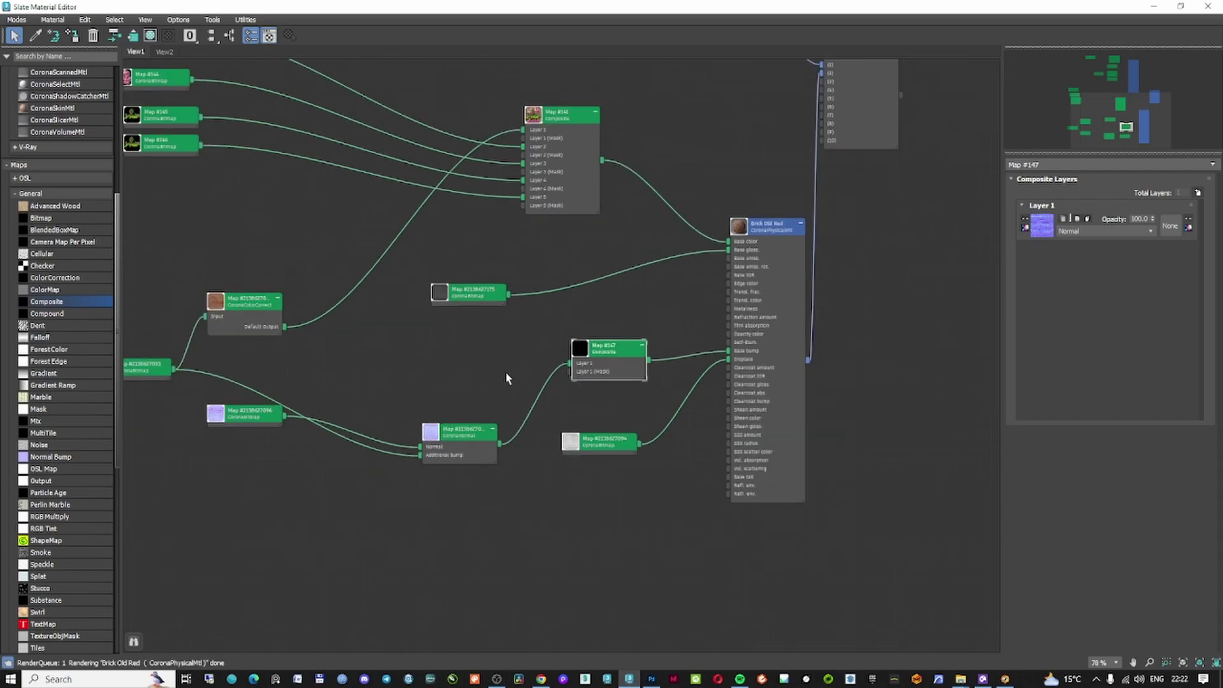
Move the displacement bitmap, normal bitmap and Corona Normal nodes apart around the new bump Composite.
{"action": "middle_click_drag", "start_coordinate": [443, 375], "coordinate": [505, 372]}
{"action": "scroll", "coordinate": [505, 371], "scroll_direction": "down", "scroll_amount": 1}
{"action": "middle_click_drag", "start_coordinate": [392, 415], "coordinate": [342, 425]}
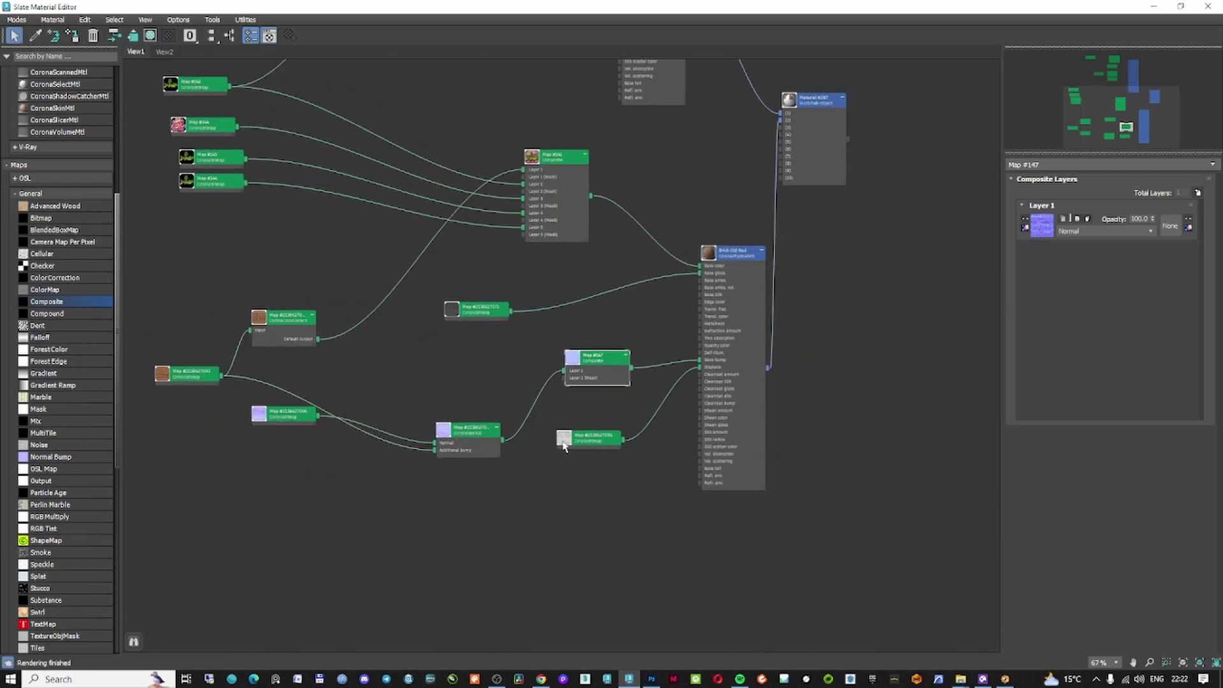
{"action": "left_click_drag", "start_coordinate": [563, 446], "coordinate": [571, 495]}
{"action": "left_click_drag", "start_coordinate": [286, 417], "coordinate": [255, 448]}
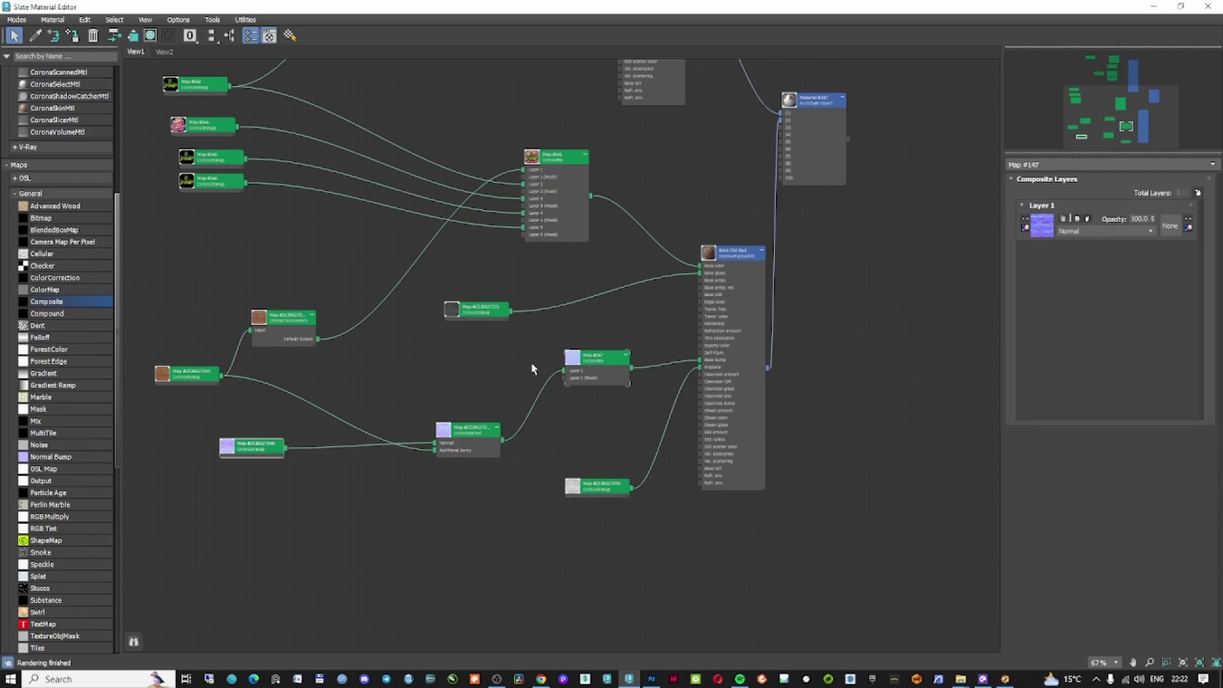
{"action": "left_click_drag", "start_coordinate": [464, 430], "coordinate": [424, 414]}
Add a second layer to the bump Composite and connect the original green graffiti bitmap to Layer 2.
{"action": "left_click_drag", "start_coordinate": [589, 363], "coordinate": [589, 356]}
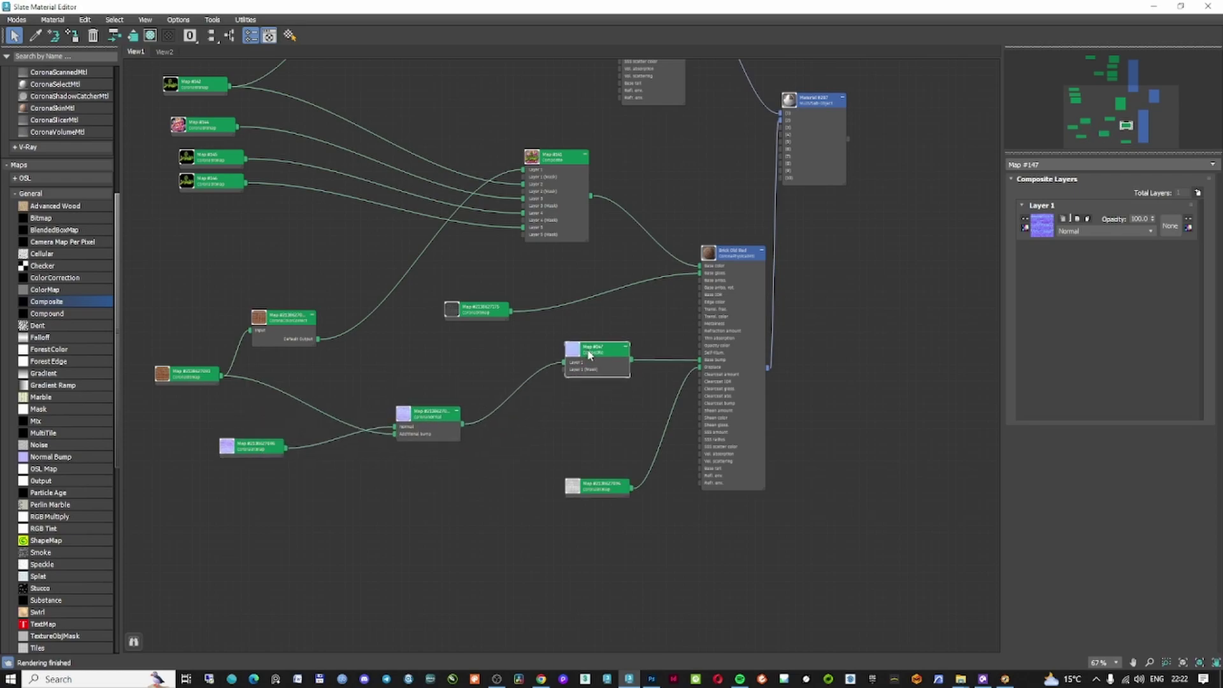
{"action": "left_click", "coordinate": [1198, 193]}
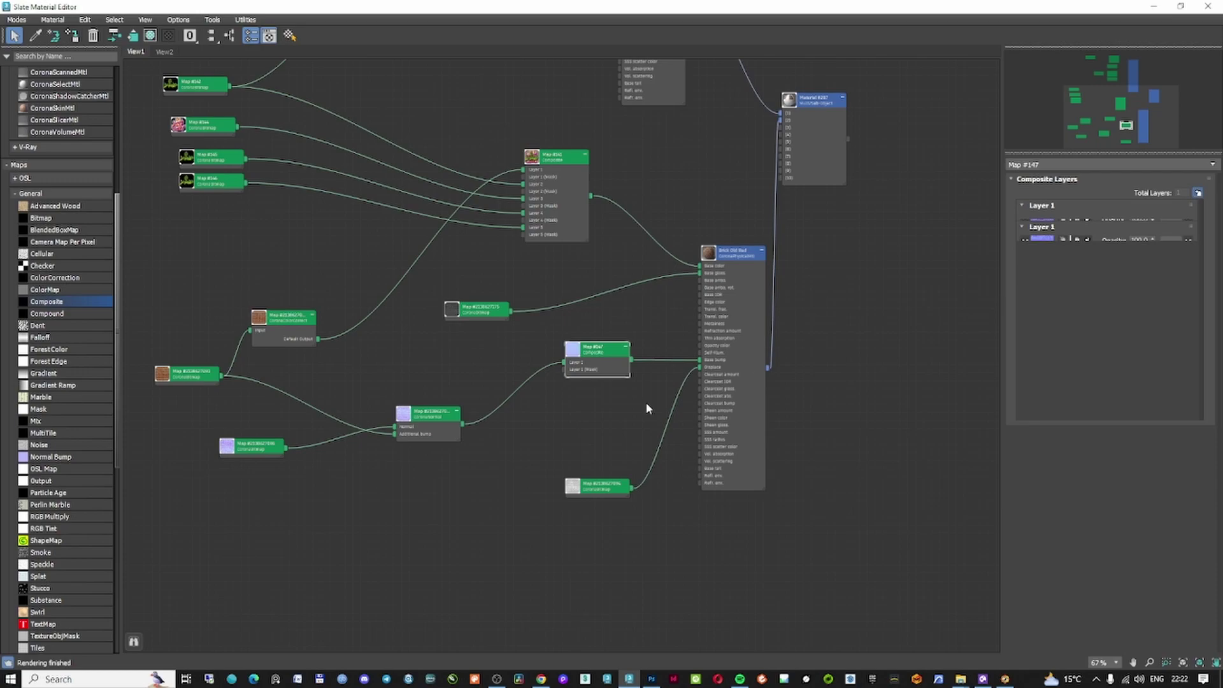
{"action": "left_click_drag", "start_coordinate": [230, 86], "coordinate": [566, 377]}
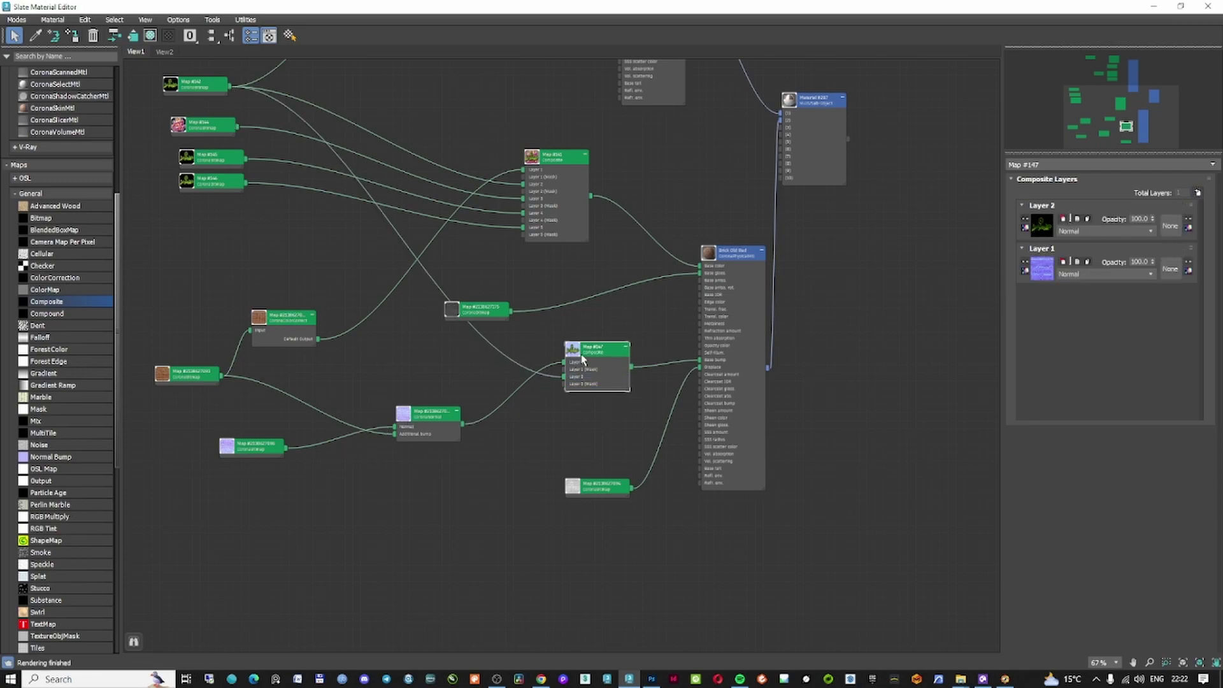
Check the graffiti wall in the interactive render and return to the material nodes with the bump Composite's preview enlarged.
{"action": "scroll", "coordinate": [581, 362], "scroll_direction": "up", "scroll_amount": 4}
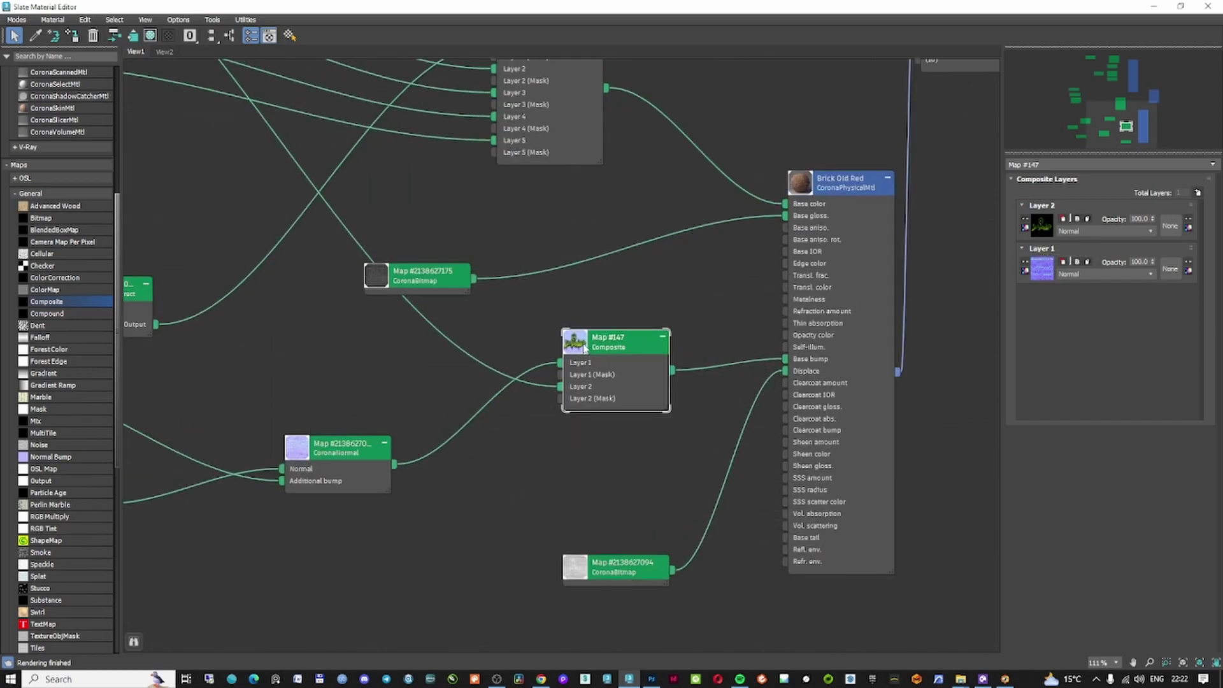
{"action": "scroll", "coordinate": [618, 353], "scroll_direction": "down", "scroll_amount": 5}
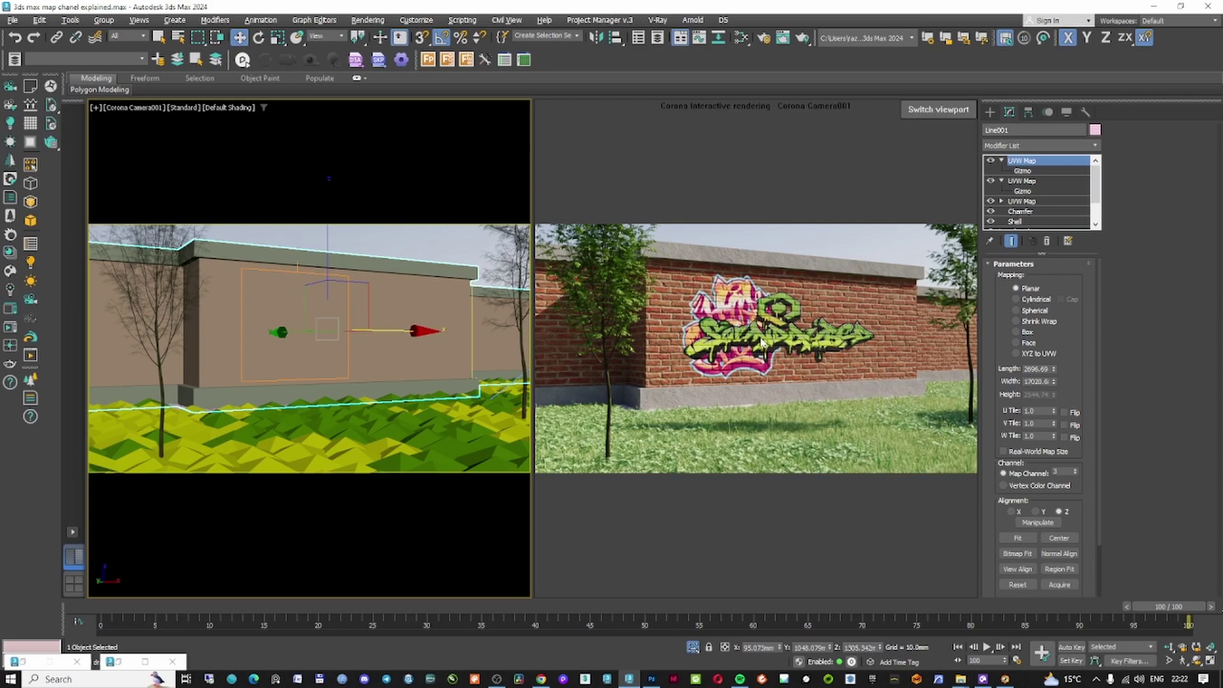
{"action": "left_click", "coordinate": [390, 238]}
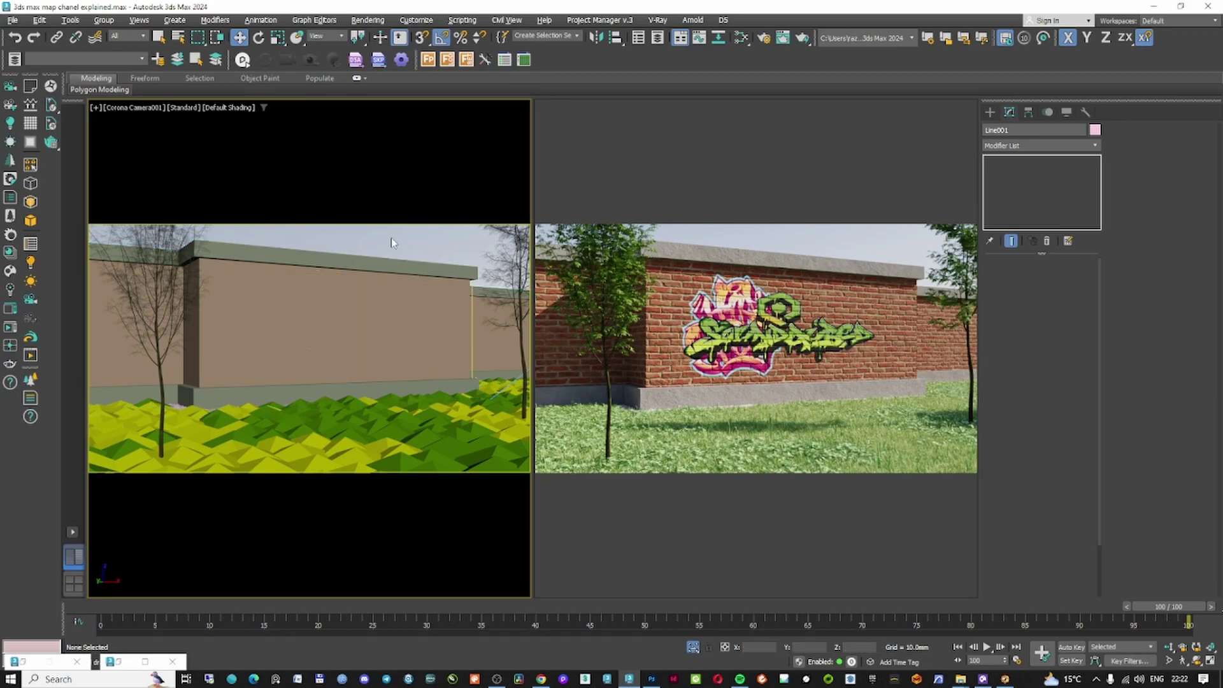
{"action": "key", "text": "m"}
{"action": "scroll", "coordinate": [466, 438], "scroll_direction": "down", "scroll_amount": 3}
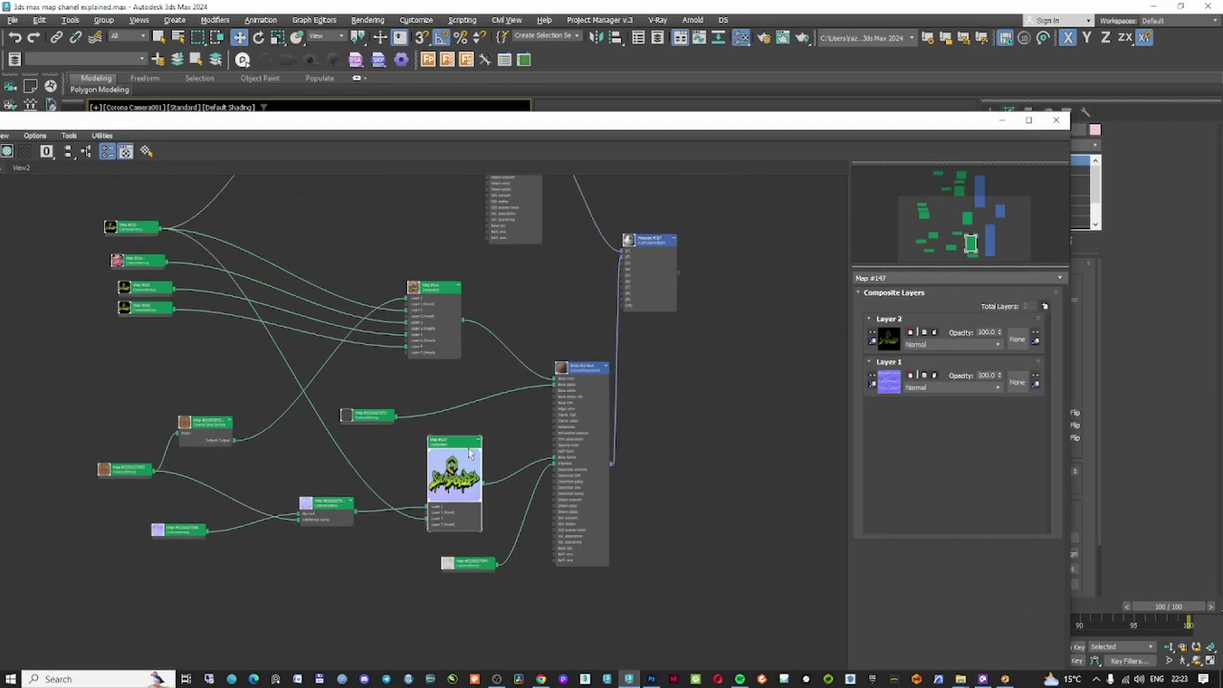
Move the displacement bitmap node away from the brick material's Displace input to make room for another Composite.
{"action": "scroll", "coordinate": [484, 504], "scroll_direction": "up", "scroll_amount": 5}
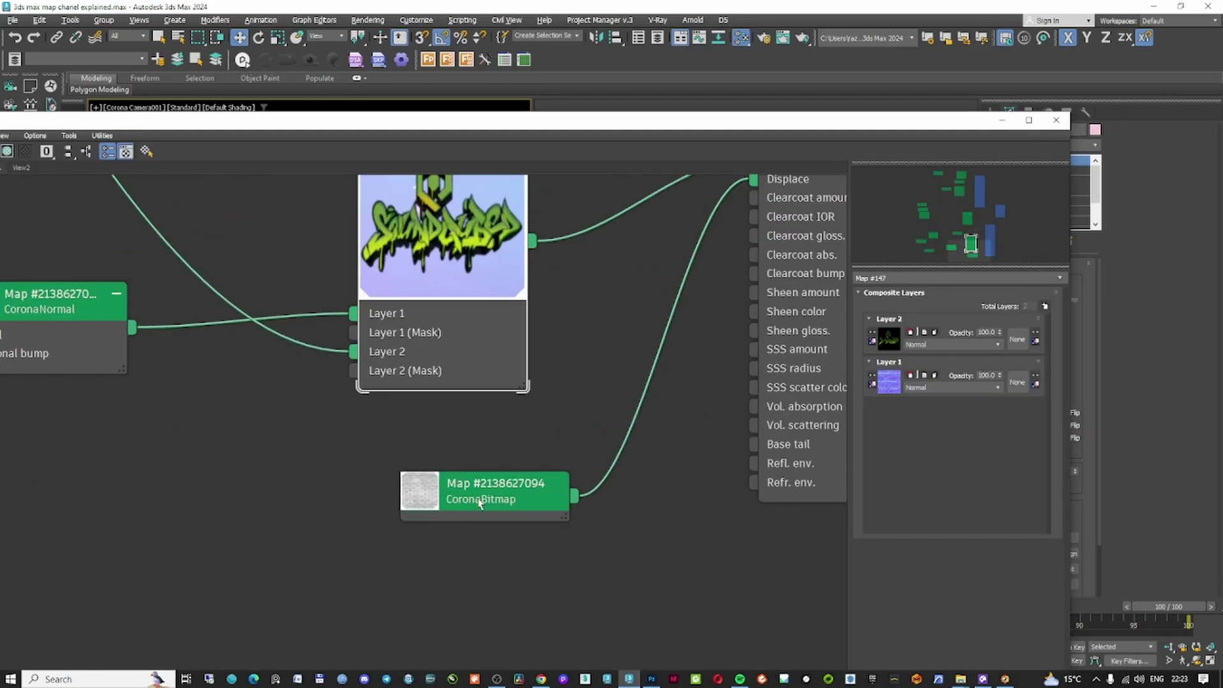
{"action": "key", "text": "super"}
{"action": "mouse_move", "coordinate": [323, 529]}
{"action": "left_mouse_down"}
{"action": "mouse_move", "coordinate": [377, 259]}
{"action": "mouse_move", "coordinate": [363, 555]}
{"action": "left_mouse_up"}
{"action": "double_click", "coordinate": [385, 255]}
{"action": "left_click", "coordinate": [464, 255]}
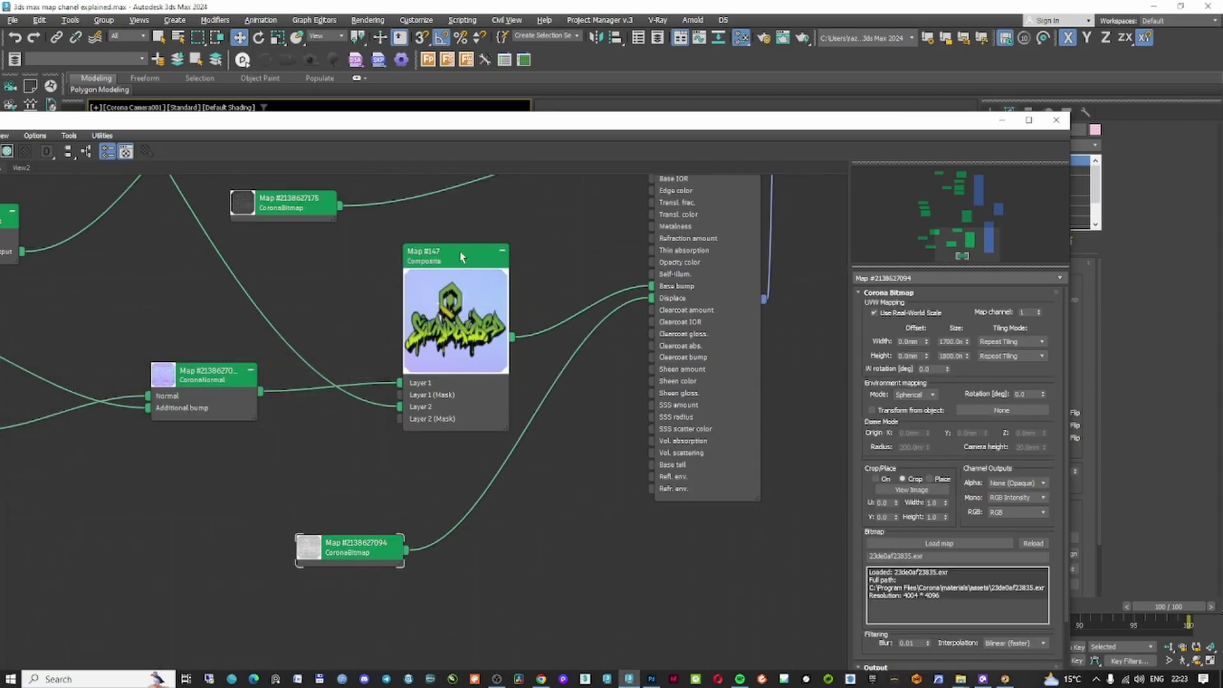
Duplicate the bump Composite, feed the displacement bitmap into the copy's Layer 1, and connect the copy to the brick material's Displace input.
{"action": "left_click_drag", "start_coordinate": [456, 263], "coordinate": [532, 440], "text": "shift"}
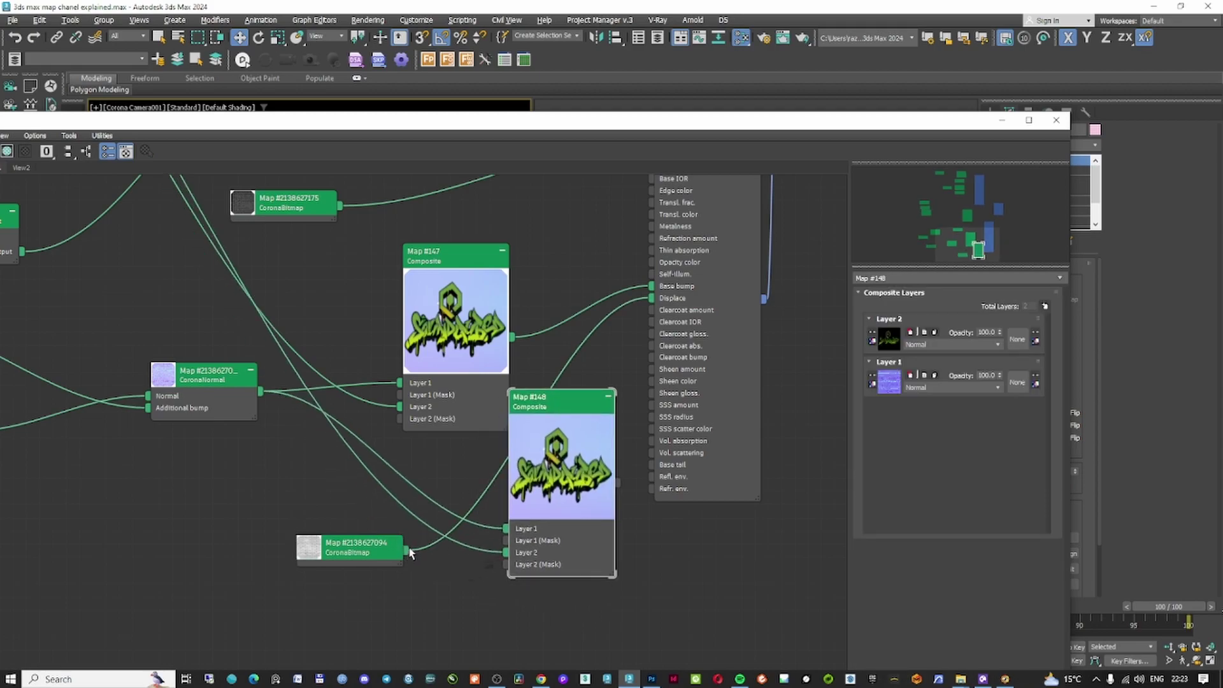
{"action": "left_click_drag", "start_coordinate": [505, 531], "coordinate": [506, 529]}
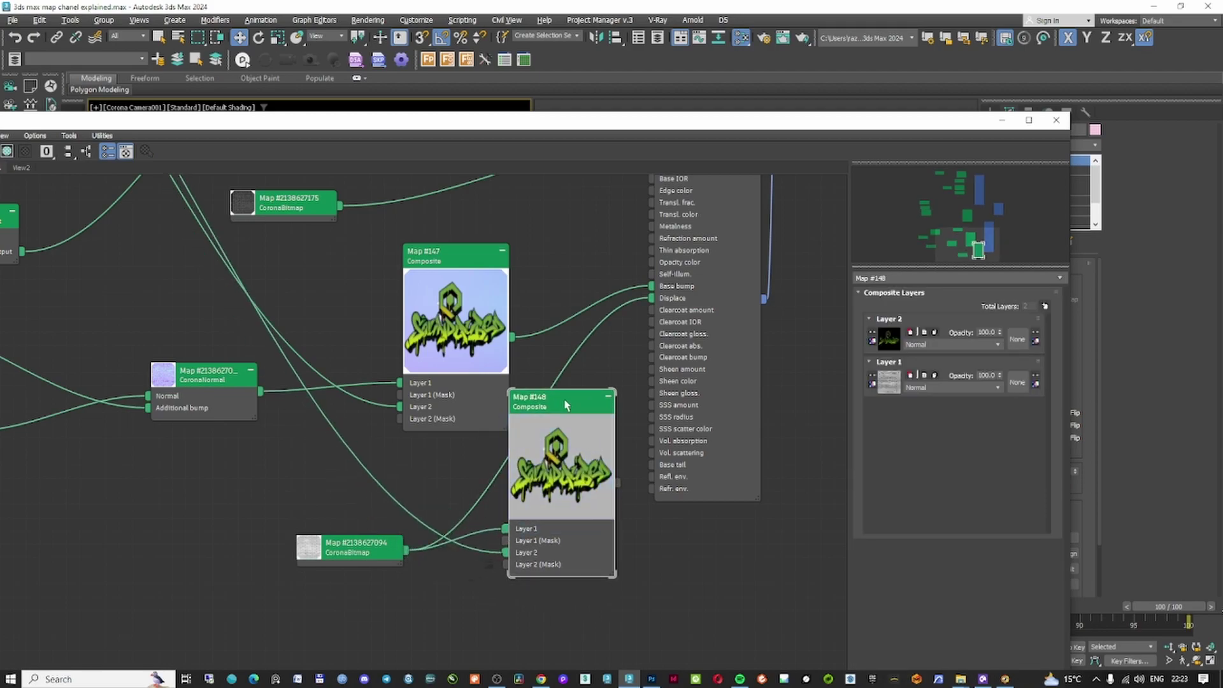
{"action": "left_click_drag", "start_coordinate": [573, 401], "coordinate": [547, 414]}
{"action": "mouse_move", "coordinate": [651, 297]}
{"action": "left_mouse_down"}
{"action": "mouse_move", "coordinate": [605, 504]}
{"action": "mouse_move", "coordinate": [651, 297]}
{"action": "left_mouse_up"}
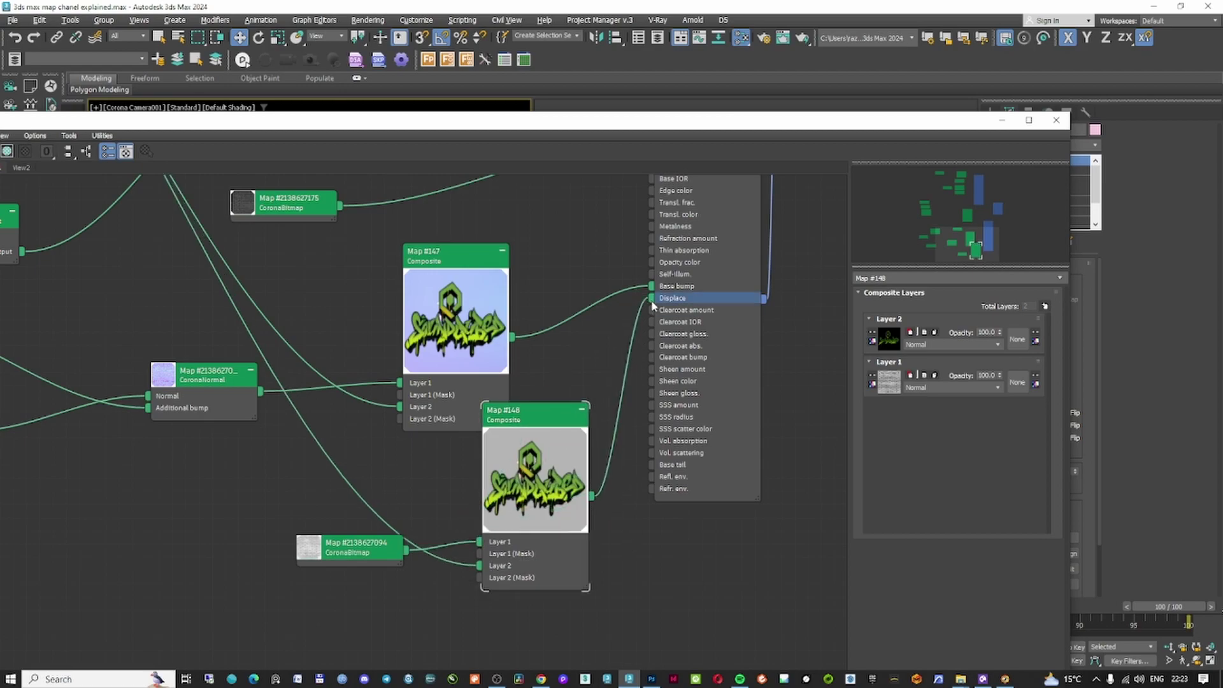
Examine the wall's graffiti in the interactive render with the displacement Composite applied.
{"action": "left_click", "coordinate": [1000, 121]}
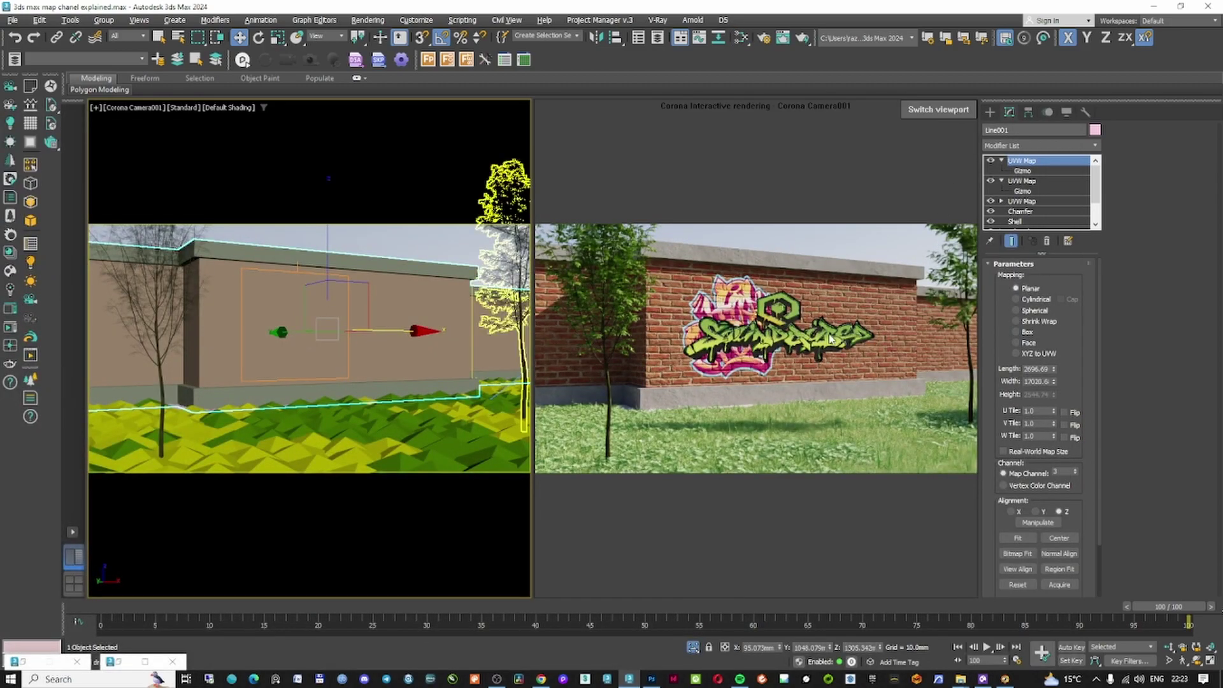
{"action": "left_click", "coordinate": [739, 312]}
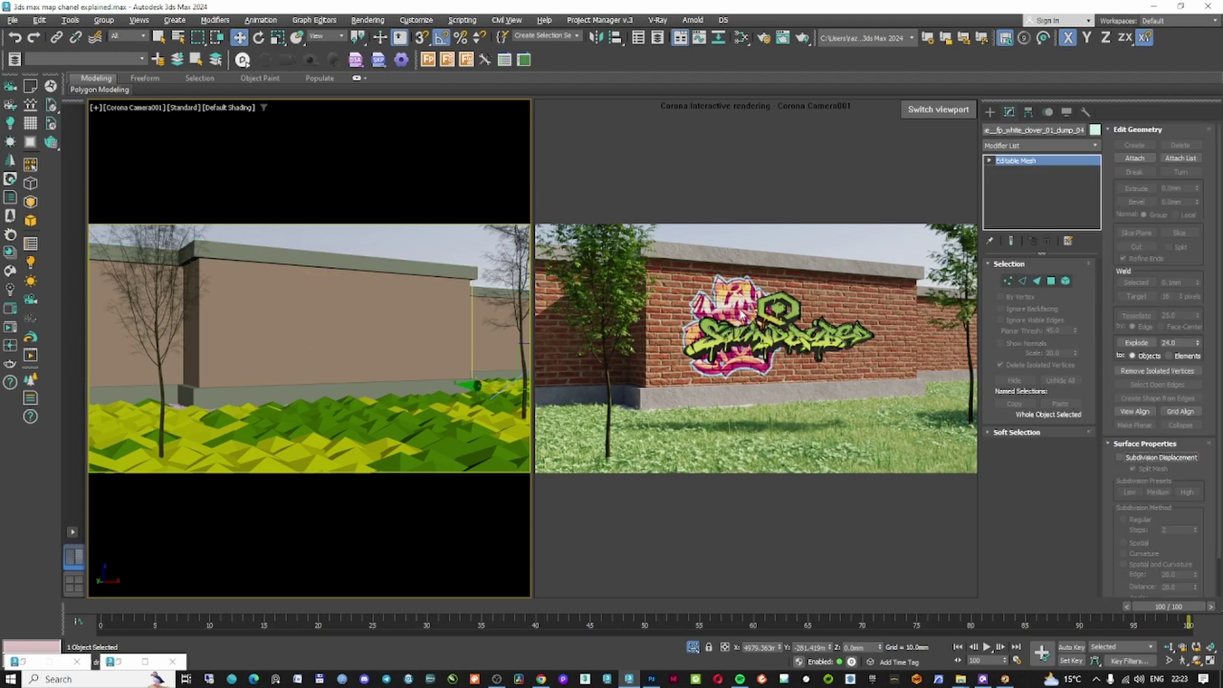
{"action": "left_click", "coordinate": [795, 341]}
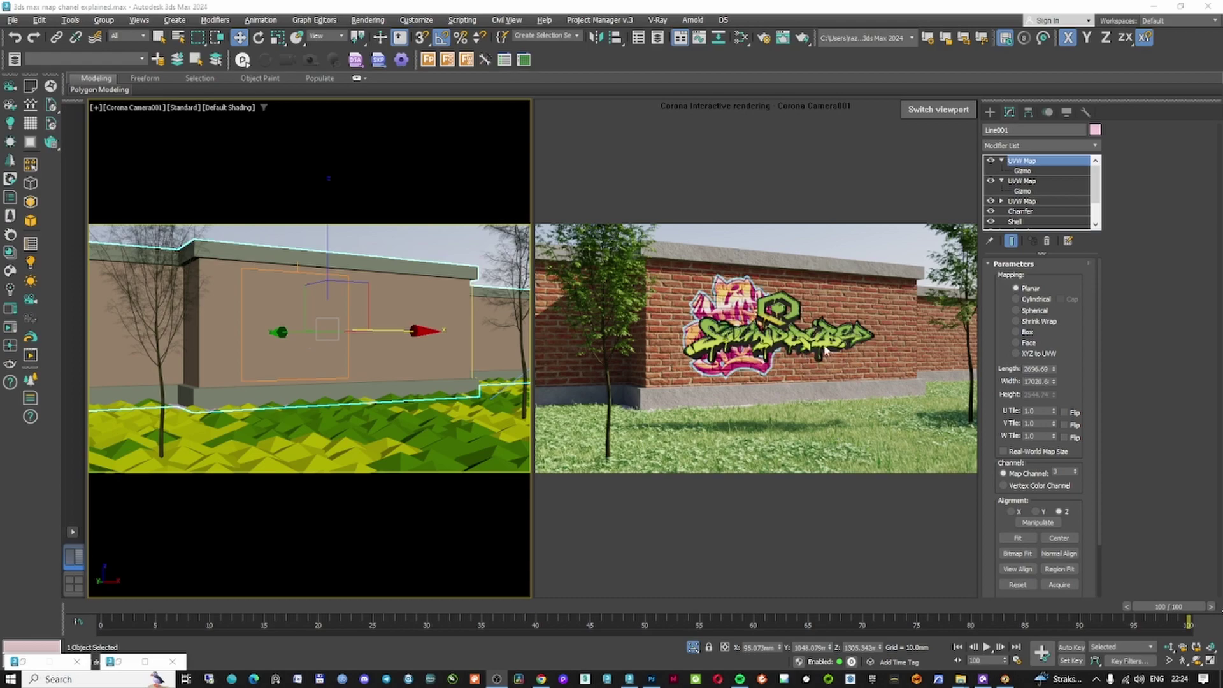
Show the Corona object creation options with nothing selected, and reselect the wall.
{"action": "left_click", "coordinate": [439, 247]}
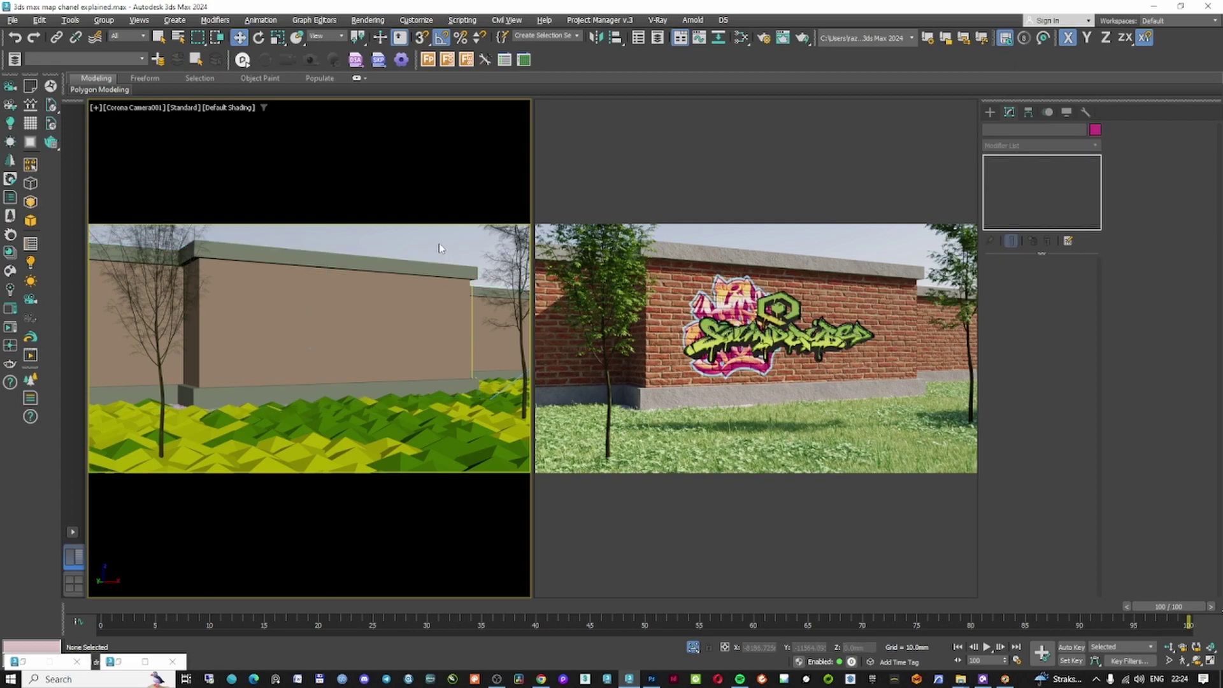
{"action": "left_click", "coordinate": [990, 112]}
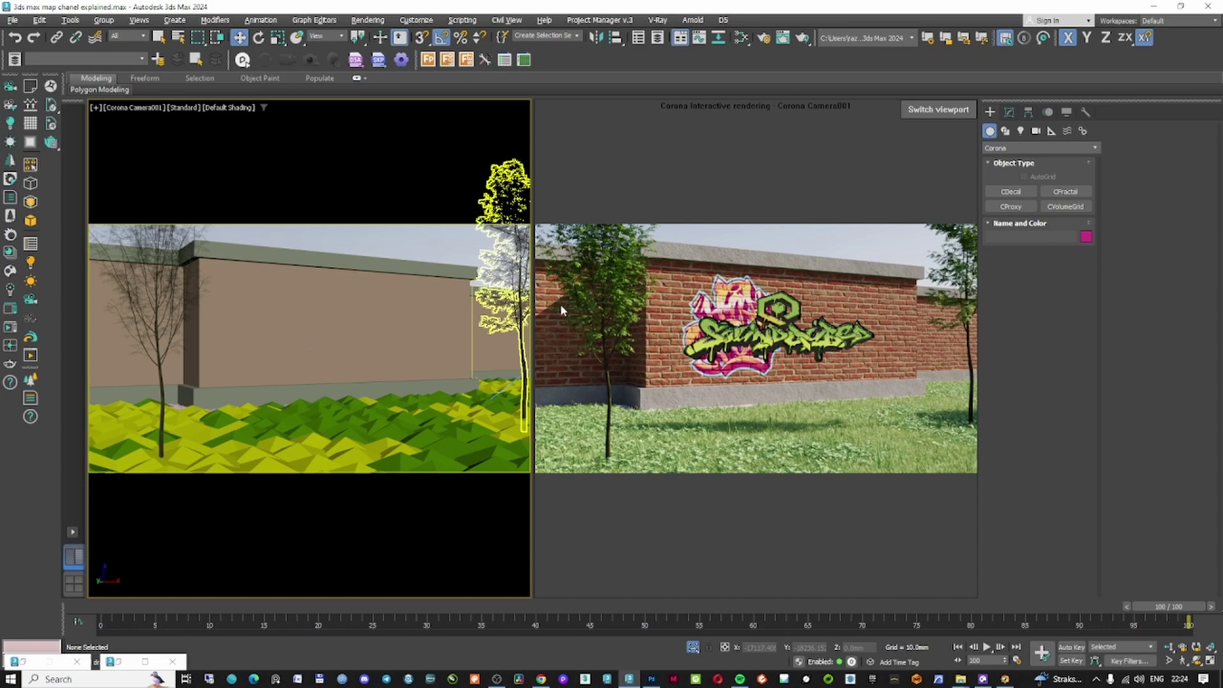
{"action": "left_click", "coordinate": [419, 254]}
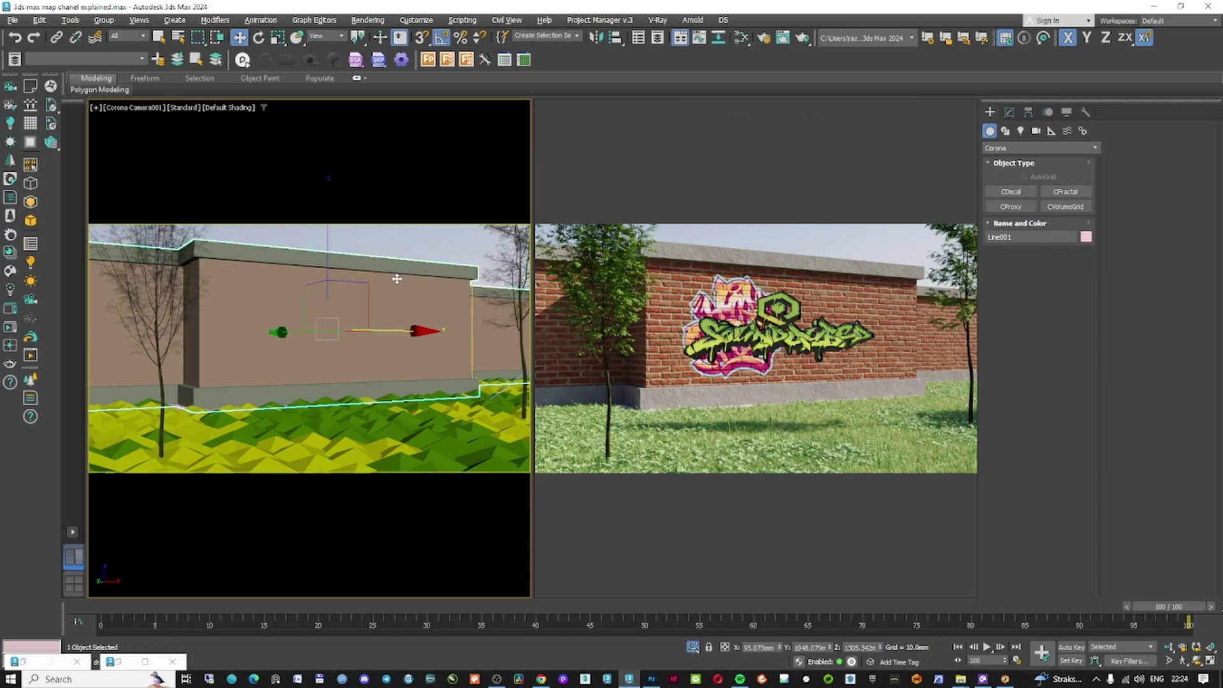